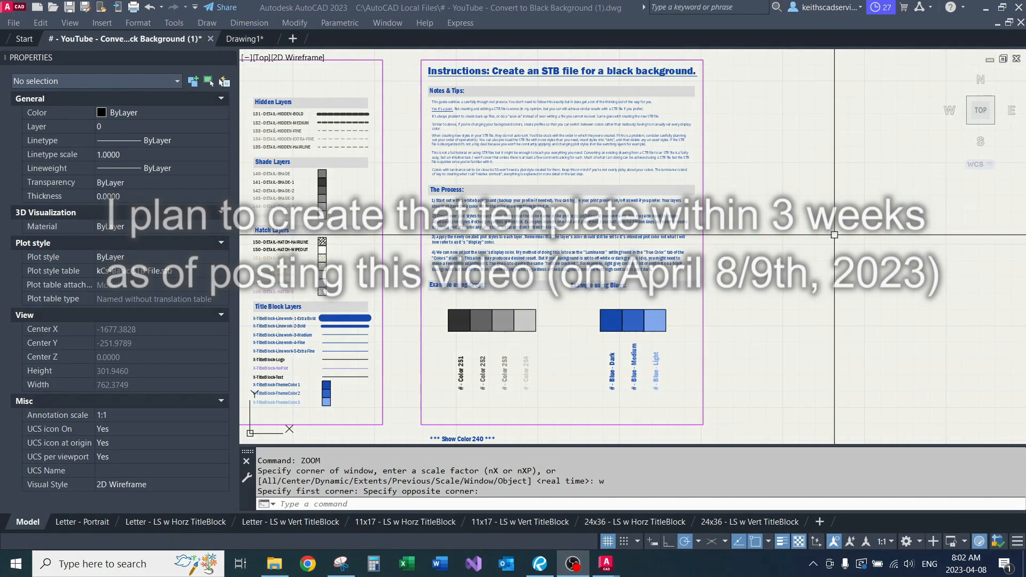
- Review the first two entries under Notes & Tips on the STB instruction sheet
{"action": "middle_click_drag", "start_coordinate": [461, 201], "coordinate": [489, 235]}
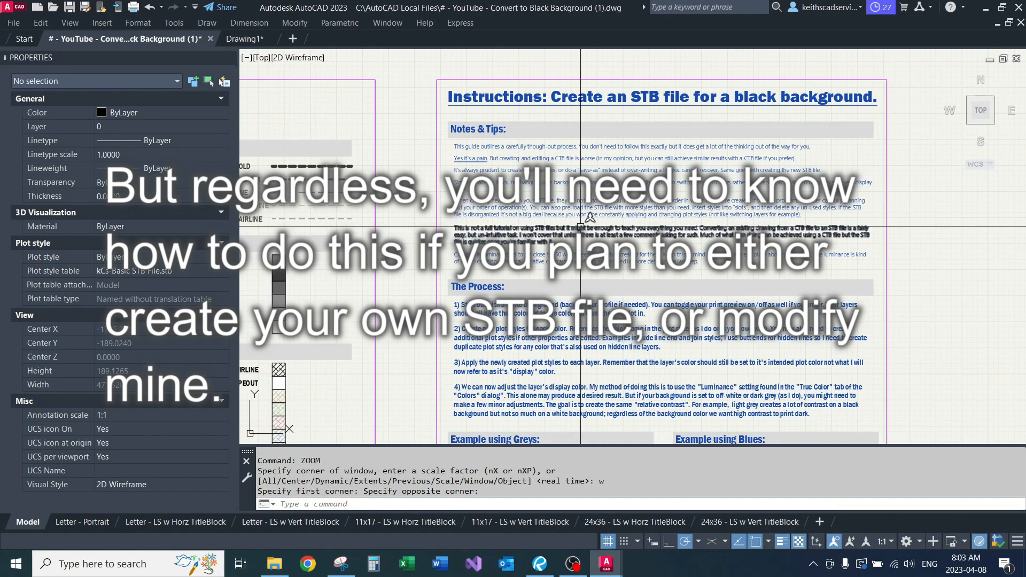
{"action": "mouse_move", "coordinate": [620, 267]}
{"action": "middle_mouse_down"}
{"action": "mouse_move", "coordinate": [593, 217]}
{"action": "mouse_move", "coordinate": [562, 259]}
{"action": "middle_mouse_up"}
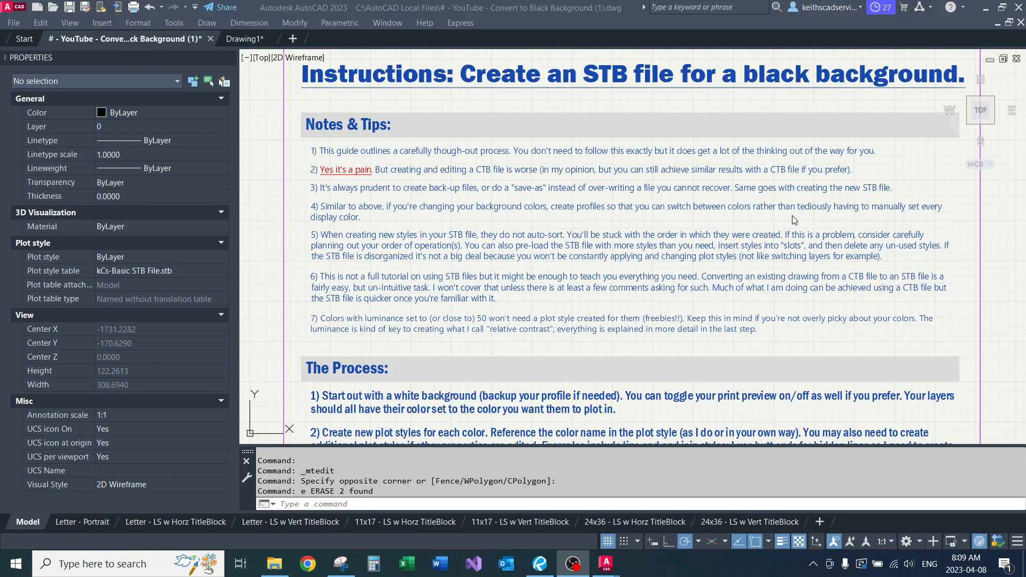
{"action": "left_click", "coordinate": [561, 152]}
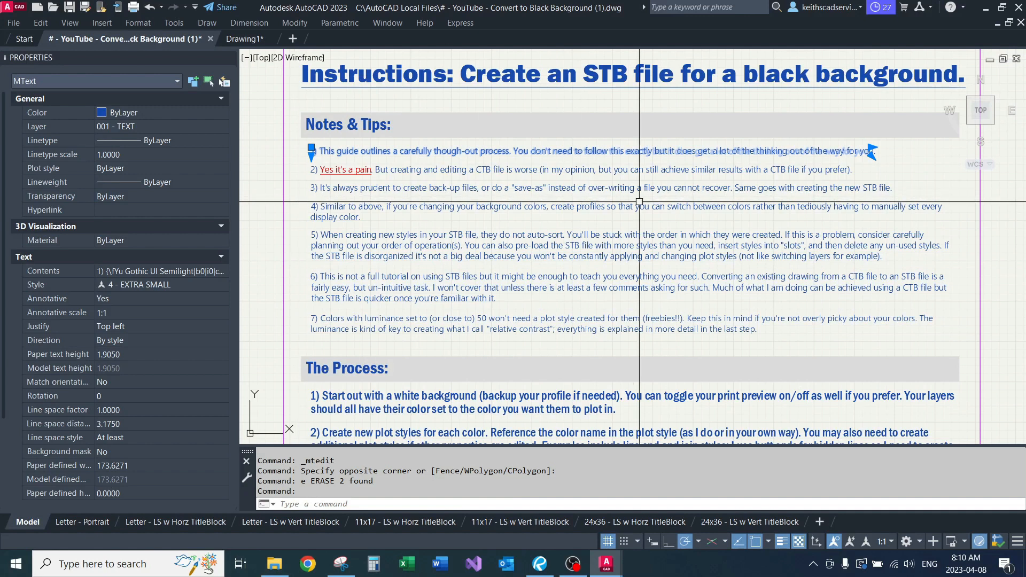
{"action": "key", "text": "Escape"}
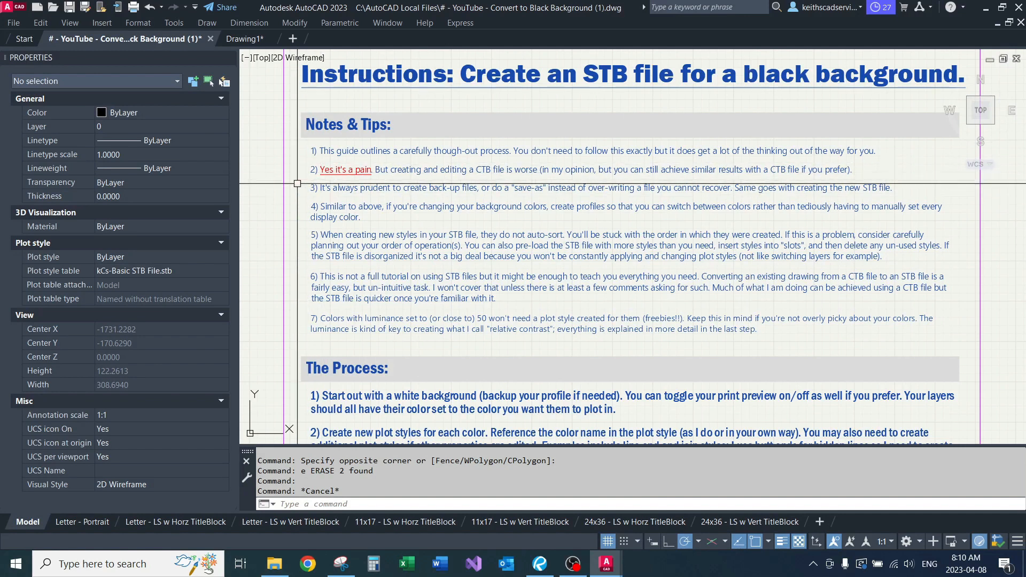
{"action": "left_click", "coordinate": [298, 182]}
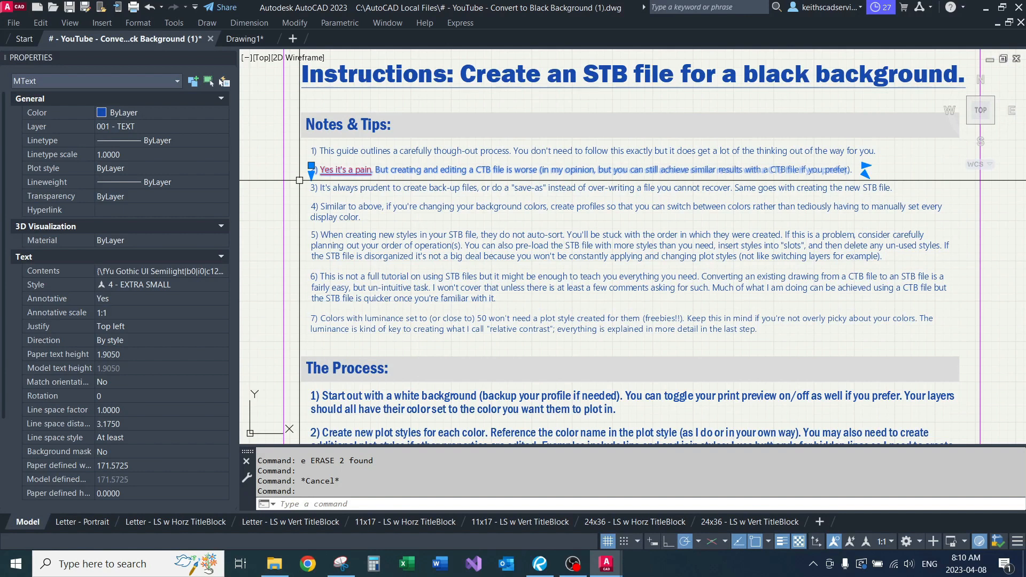
{"action": "key", "text": "Escape"}
{"action": "key", "text": "Escape"}
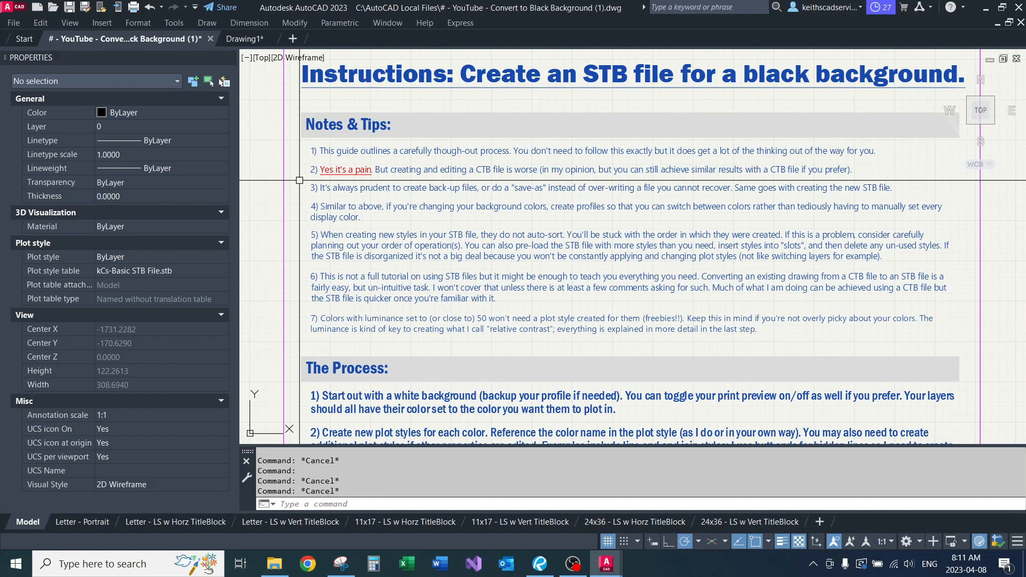
- Open the list of available profiles in the options and examine the kCs-Dark Background and kCs-Light Background profiles
{"action": "type", "text": "OP"}
{"action": "key", "text": "Return"}
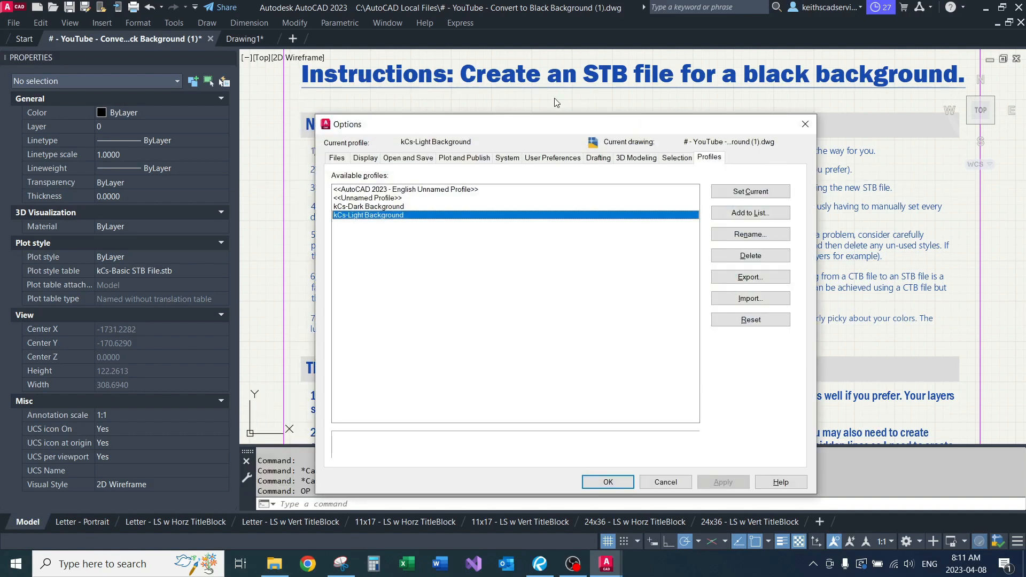
{"action": "left_click", "coordinate": [381, 206]}
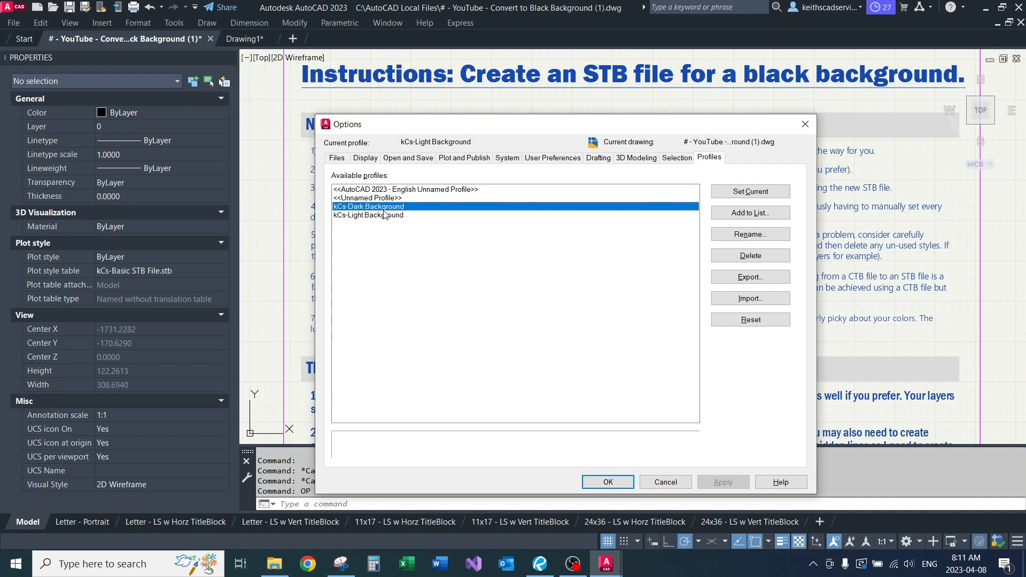
{"action": "left_click", "coordinate": [384, 214]}
{"action": "left_click", "coordinate": [392, 208]}
{"action": "left_click", "coordinate": [384, 216]}
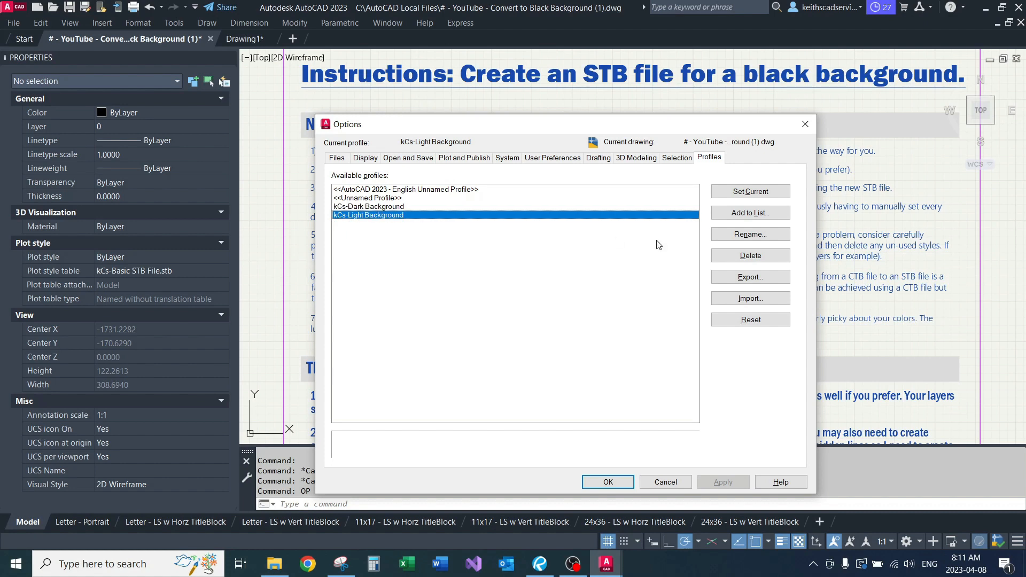
- Try renaming the kCs-Light Background profile to kCs-Light Background2
{"action": "left_click", "coordinate": [729, 214]}
{"action": "left_click_drag", "start_coordinate": [554, 213], "coordinate": [689, 200]}
{"action": "left_click", "coordinate": [775, 320]}
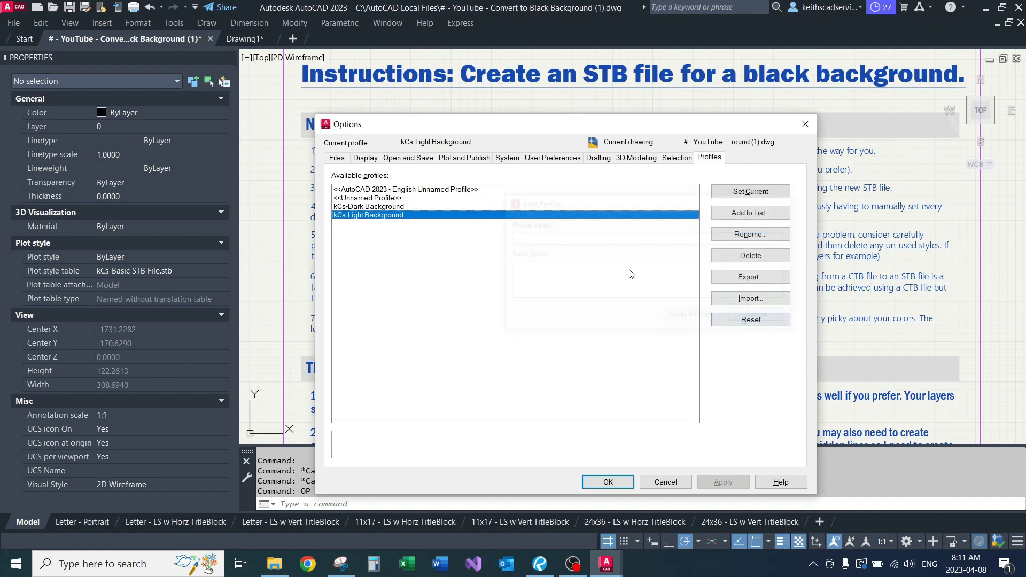
{"action": "left_click", "coordinate": [750, 234]}
{"action": "left_click", "coordinate": [463, 251]}
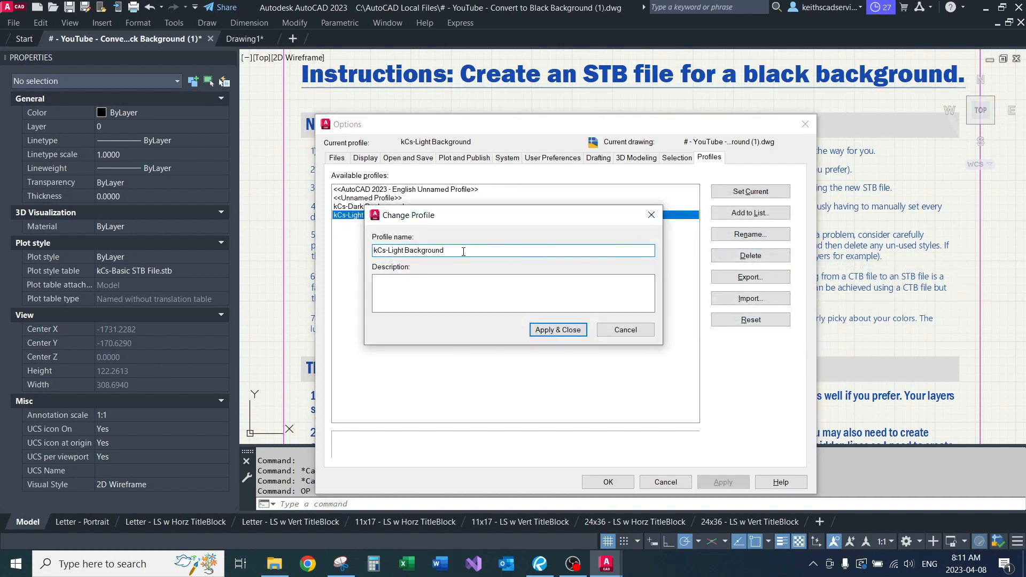
{"action": "type", "text": "2"}
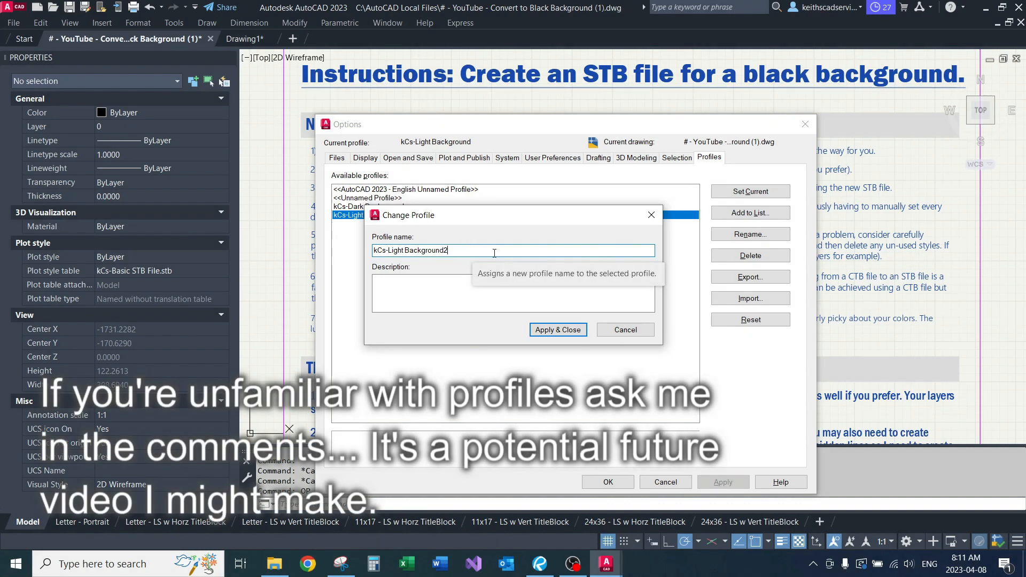
{"action": "left_click", "coordinate": [623, 331]}
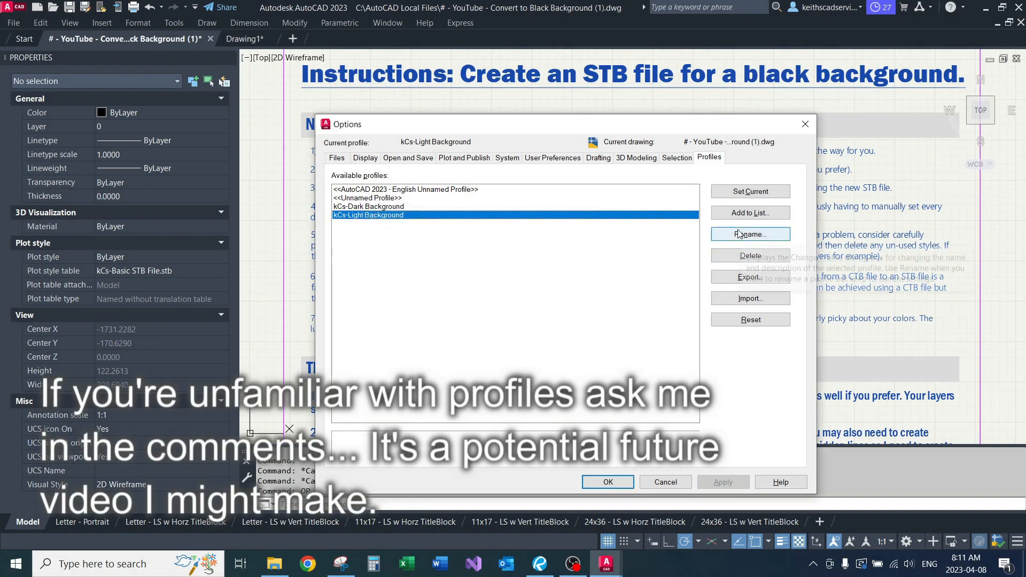
- Try adding a new profile named kCs to the list of available profiles
{"action": "left_click", "coordinate": [751, 213]}
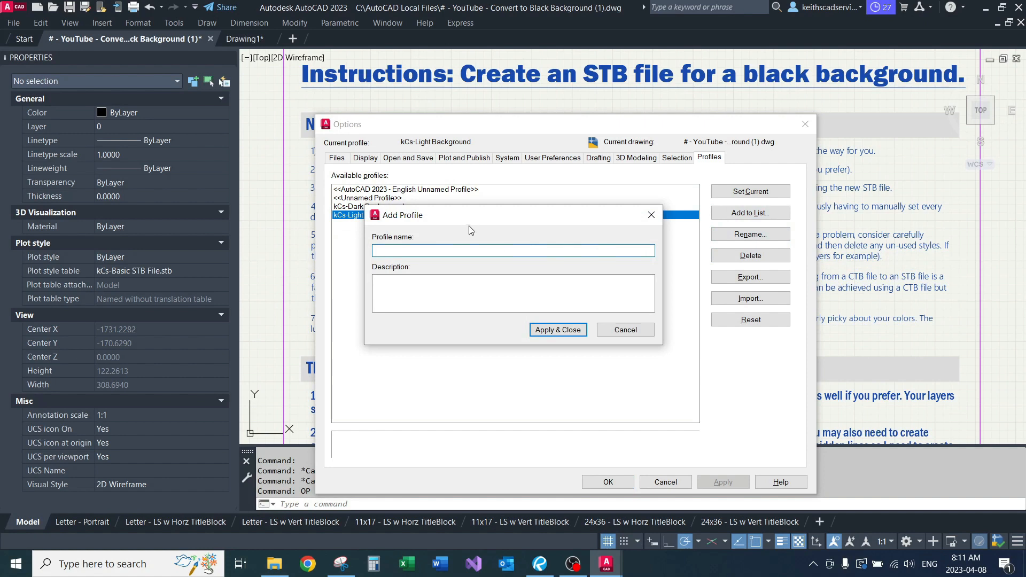
{"action": "left_click_drag", "start_coordinate": [472, 220], "coordinate": [528, 218]}
{"action": "type", "text": "kCs"}
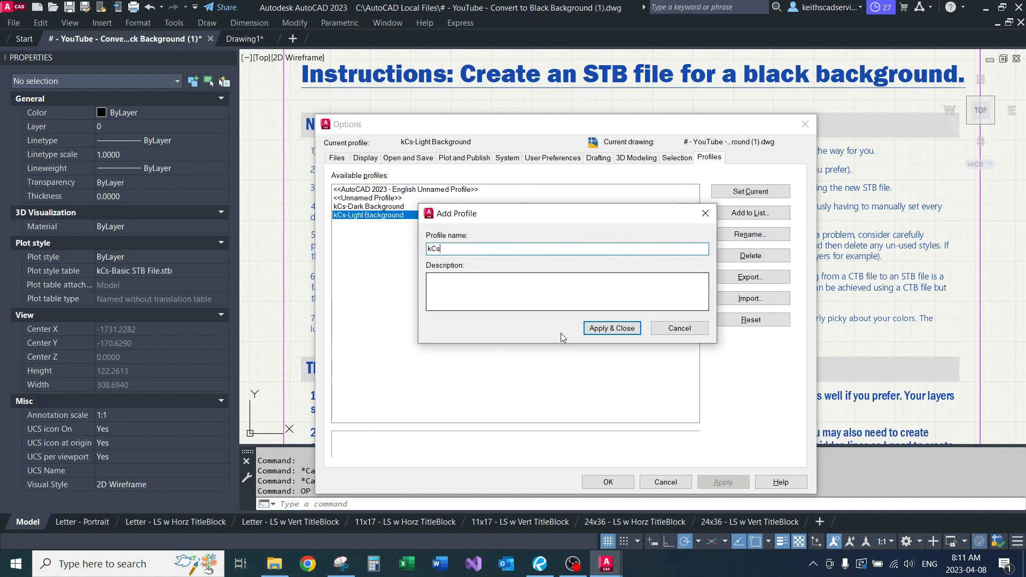
{"action": "left_click", "coordinate": [676, 330]}
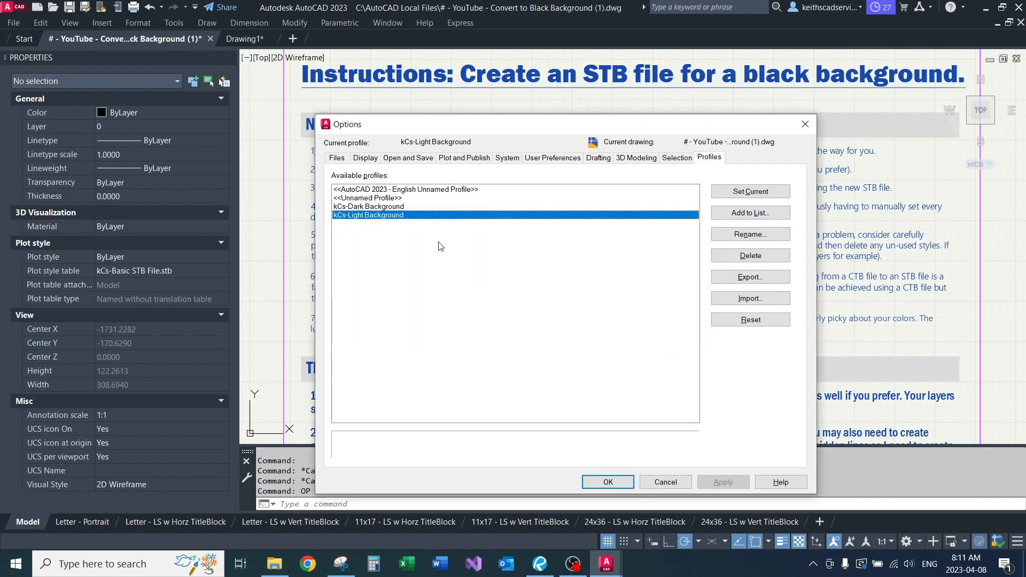
{"action": "double_click", "coordinate": [397, 216]}
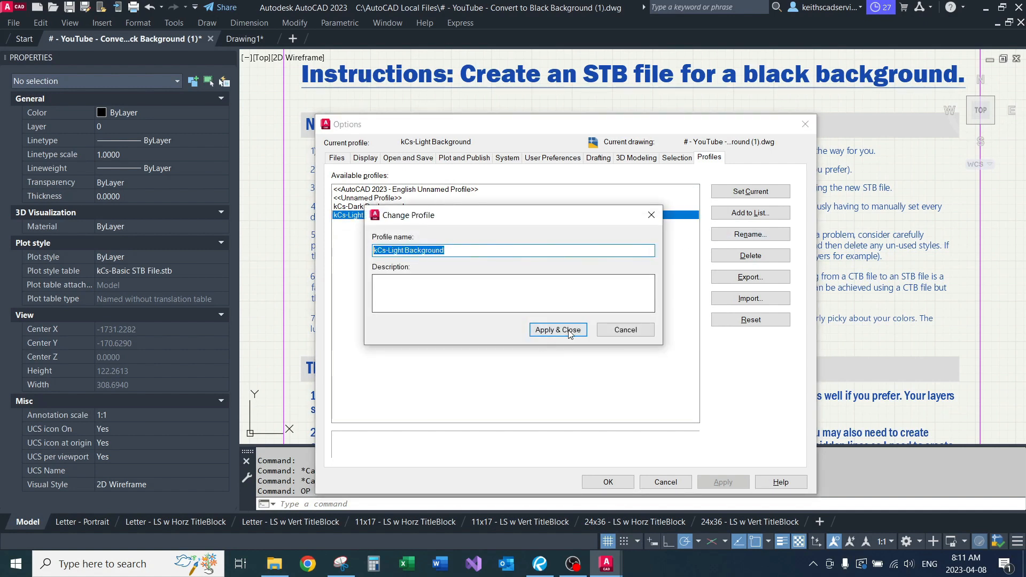
{"action": "left_click", "coordinate": [652, 216]}
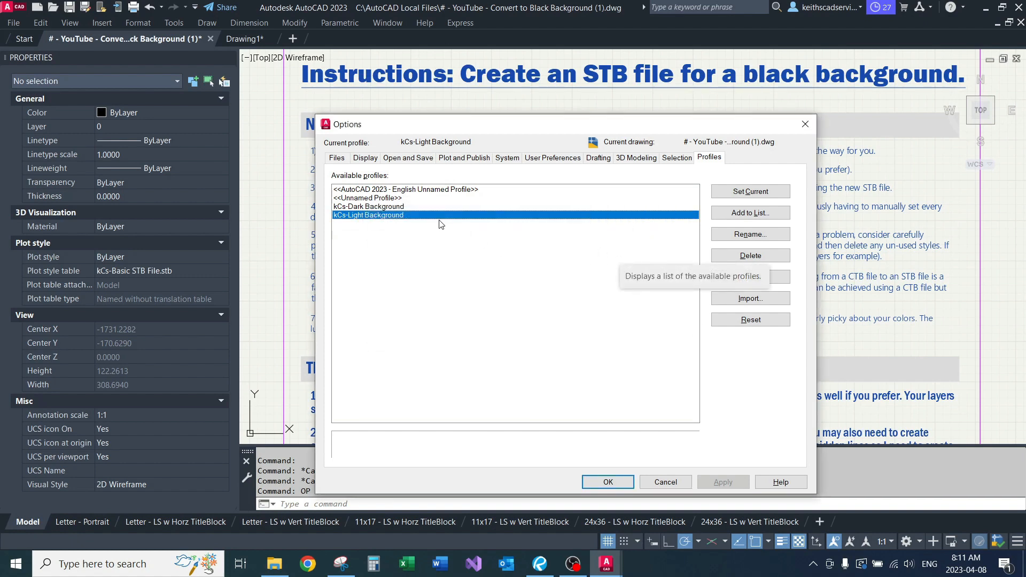
- Examine the 2D model space color settings for the uniform background, crosshairs, viewport control and grid major lines
{"action": "left_click", "coordinate": [373, 158]}
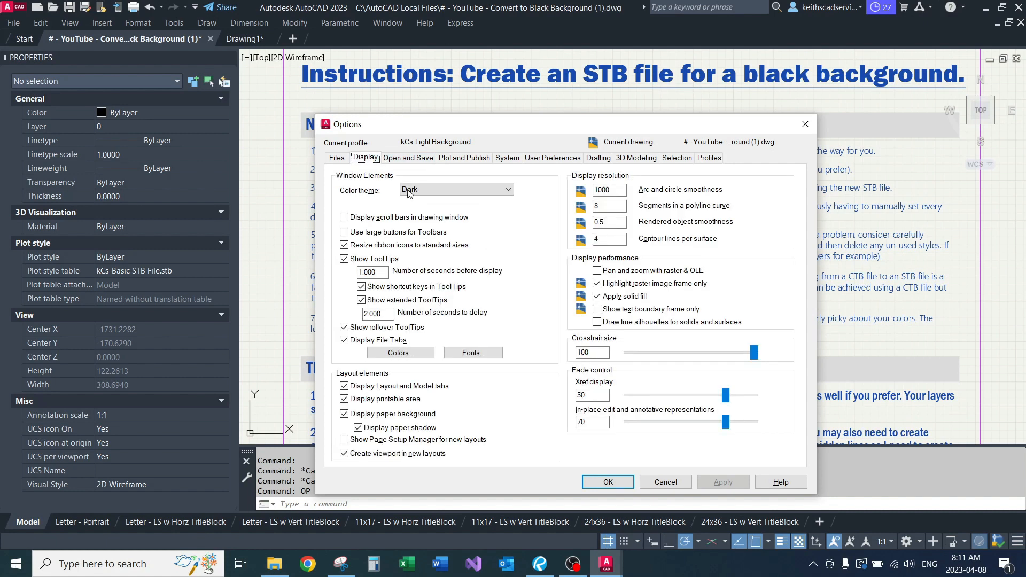
{"action": "left_click", "coordinate": [408, 352]}
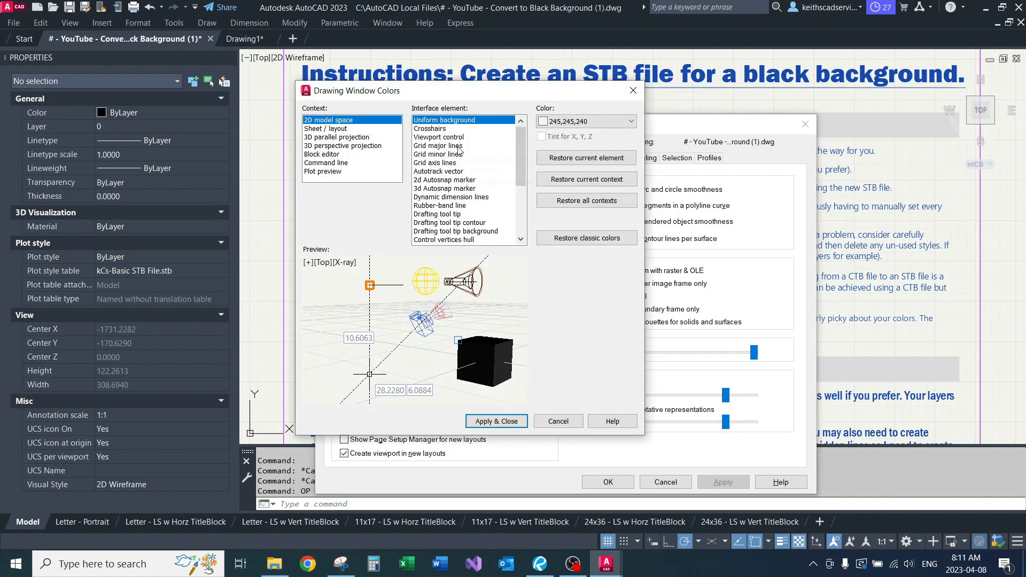
{"action": "left_click", "coordinate": [434, 128]}
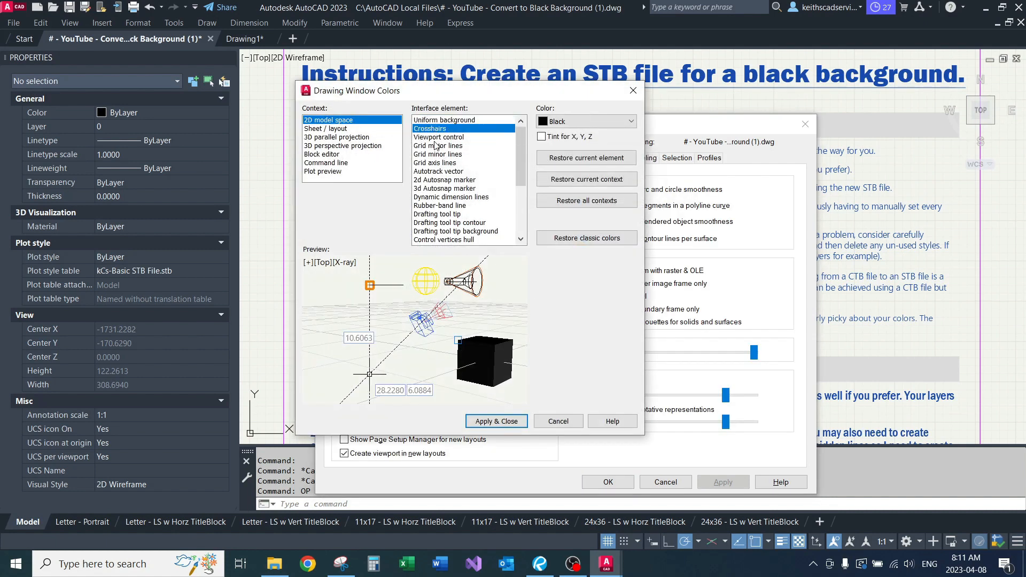
{"action": "left_click", "coordinate": [434, 145]}
{"action": "left_click", "coordinate": [434, 137]}
{"action": "left_click", "coordinate": [433, 130]}
{"action": "left_click", "coordinate": [445, 122]}
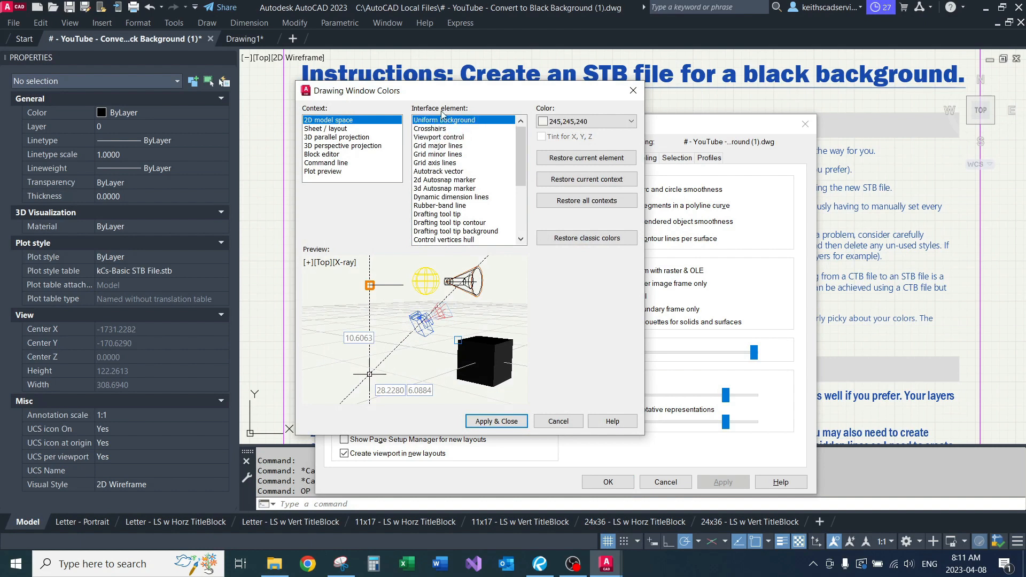
{"action": "left_click", "coordinate": [562, 422]}
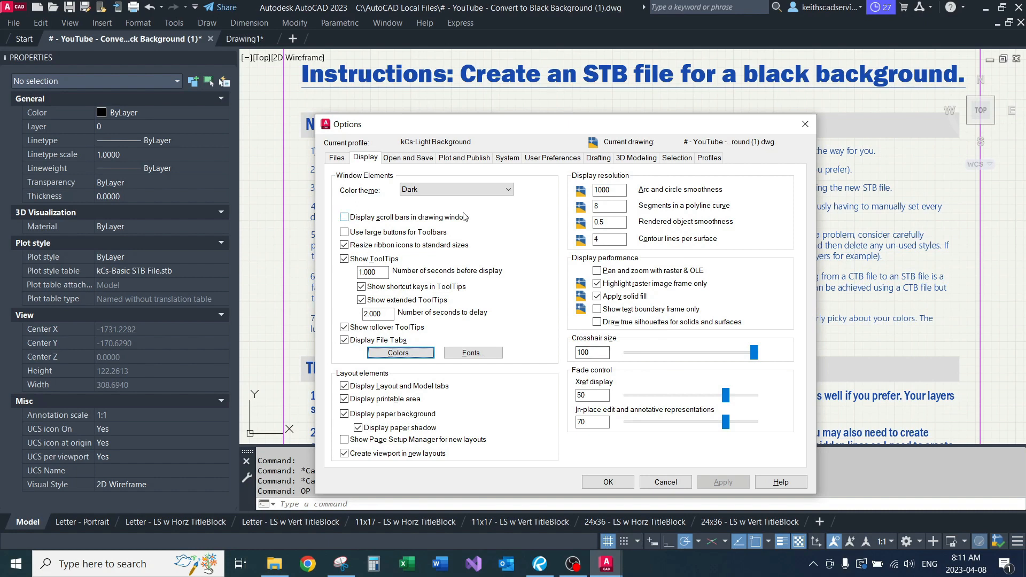
- Return to the available profiles and compare the entries for the dark and light backgrounds
{"action": "left_click", "coordinate": [709, 158]}
{"action": "left_click", "coordinate": [399, 207]}
{"action": "left_click", "coordinate": [385, 215]}
{"action": "left_click", "coordinate": [386, 208]}
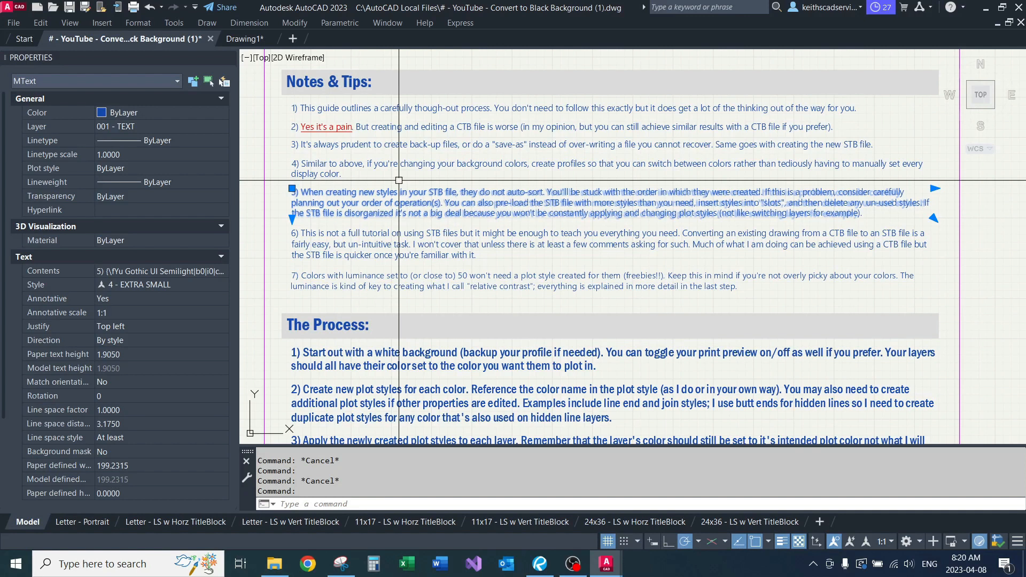
- Review notes 5, 6 and 7 under Notes & Tips on the instruction sheet
{"action": "scroll", "coordinate": [692, 180], "scroll_direction": "up", "scroll_amount": 2}
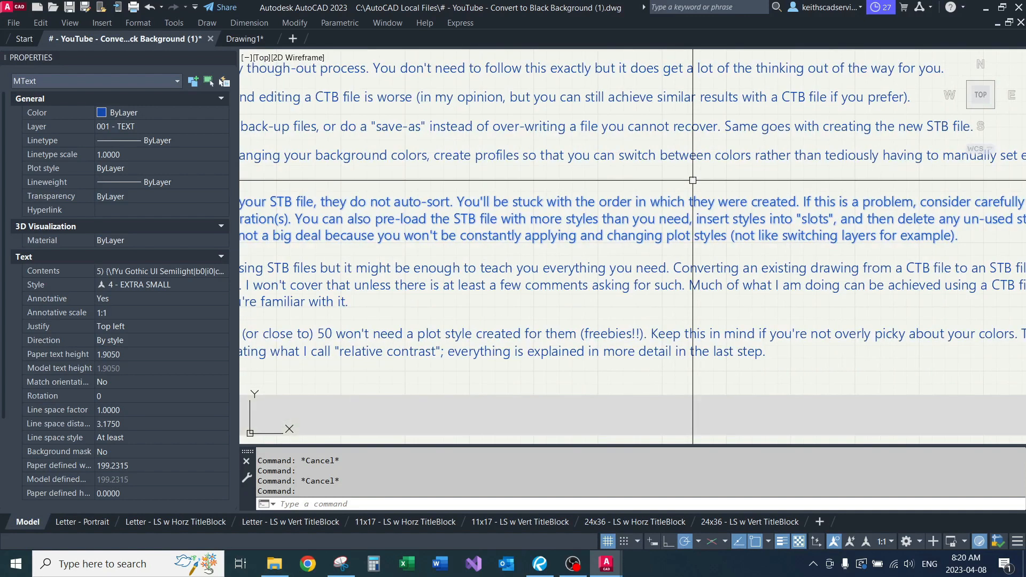
{"action": "key", "text": "Escape"}
{"action": "scroll", "coordinate": [693, 180], "scroll_direction": "down", "scroll_amount": 2}
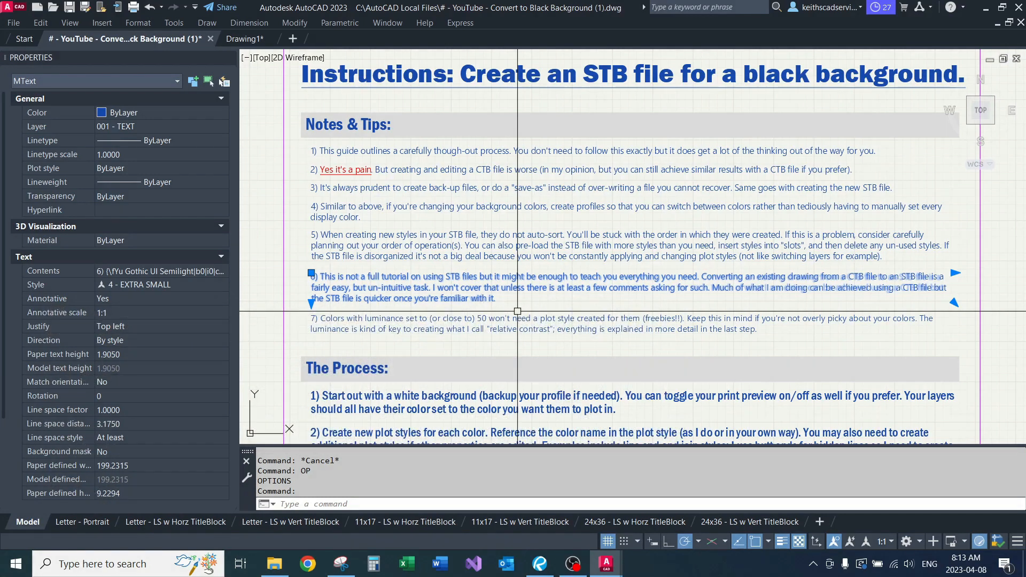
{"action": "key", "text": "Escape"}
{"action": "key", "text": "Escape"}
{"action": "left_click", "coordinate": [522, 318]}
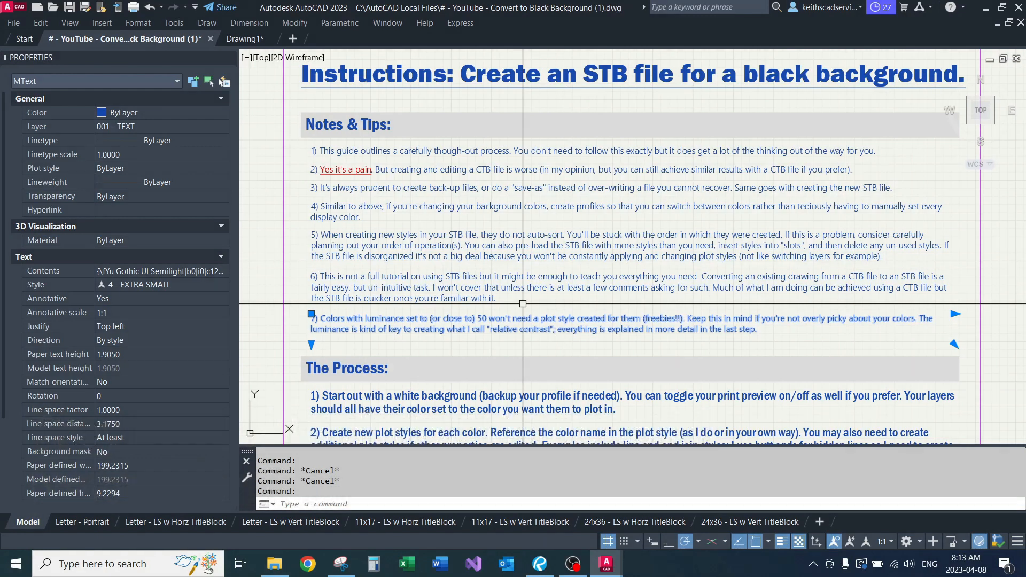
{"action": "key", "text": "Escape"}
- Try a red HSL true color with hue 360, saturation 100 and luminance 77 as the current color
{"action": "type", "text": "COLOR"}
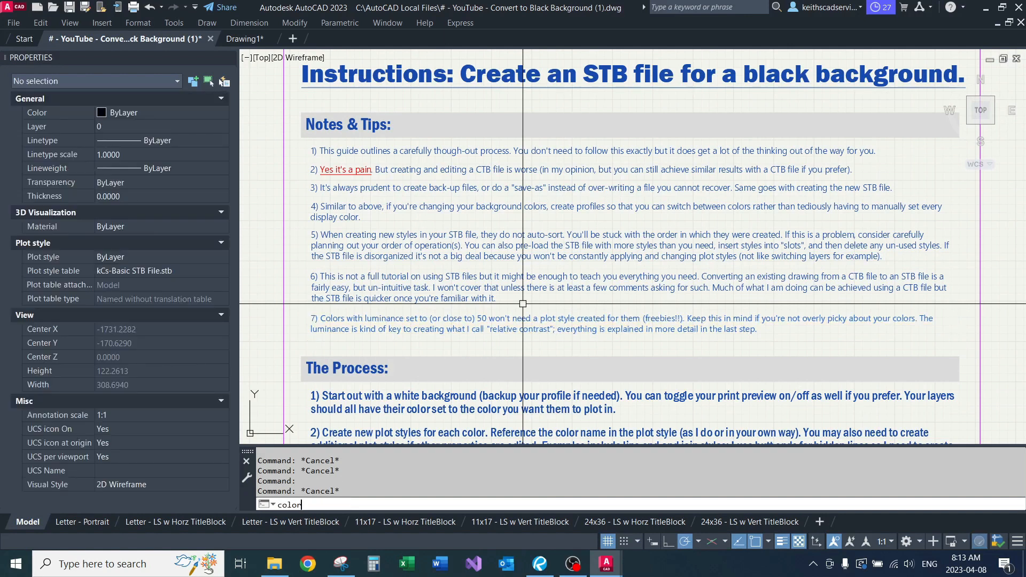
{"action": "key", "text": "Return"}
{"action": "left_click", "coordinate": [481, 164]}
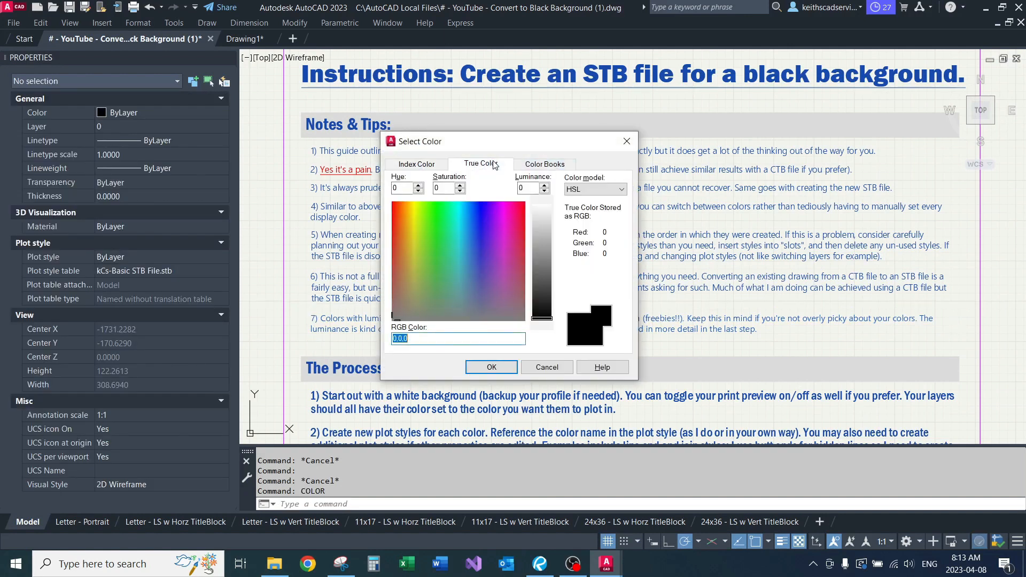
{"action": "left_click", "coordinate": [541, 261]}
{"action": "left_click", "coordinate": [492, 246]}
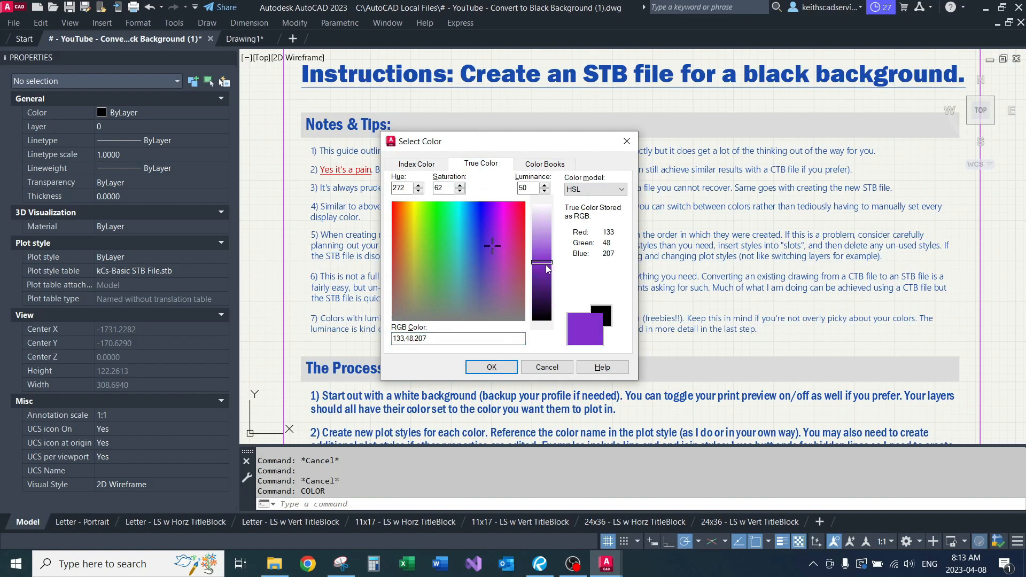
{"action": "left_click_drag", "start_coordinate": [455, 226], "coordinate": [525, 201]}
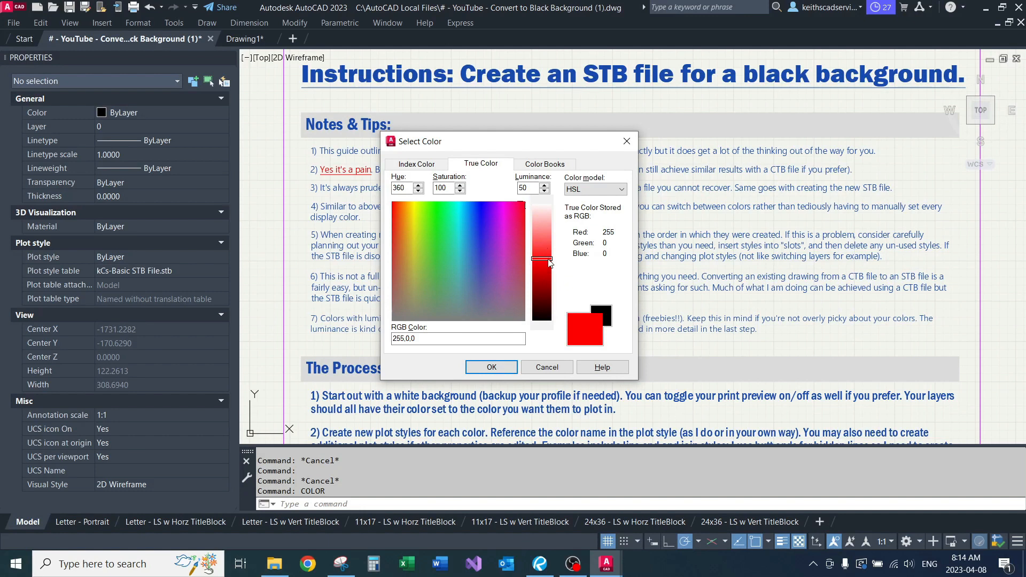
{"action": "mouse_move", "coordinate": [535, 240]}
{"action": "left_mouse_down"}
{"action": "mouse_move", "coordinate": [541, 295]}
{"action": "mouse_move", "coordinate": [542, 231]}
{"action": "left_mouse_up"}
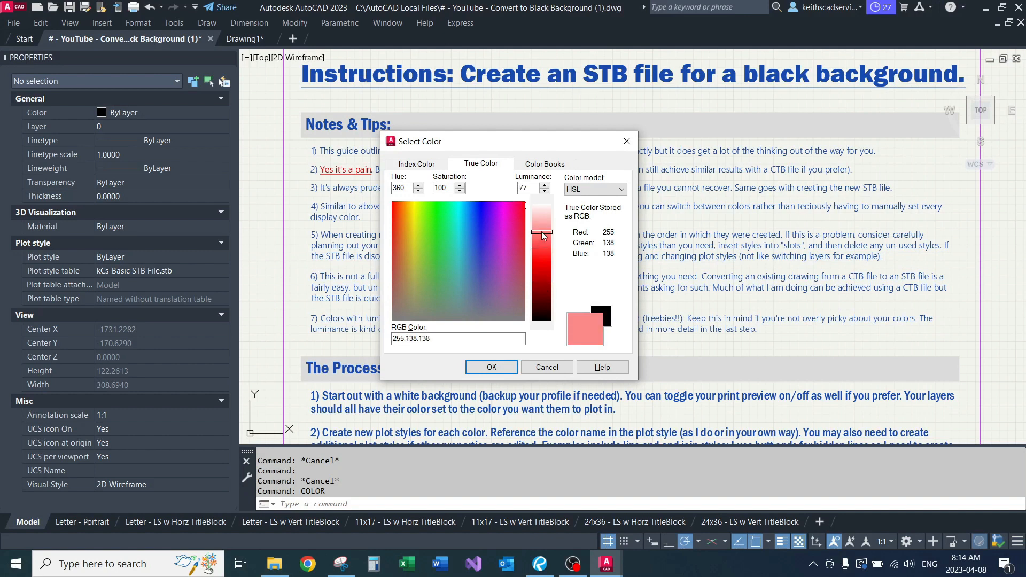
{"action": "left_click", "coordinate": [548, 368]}
- Look over The Process section of the instruction sheet and show the sheet's plot preview
{"action": "middle_click_drag", "start_coordinate": [562, 368], "coordinate": [562, 261]}
{"action": "scroll", "coordinate": [561, 260], "scroll_direction": "down", "scroll_amount": 5}
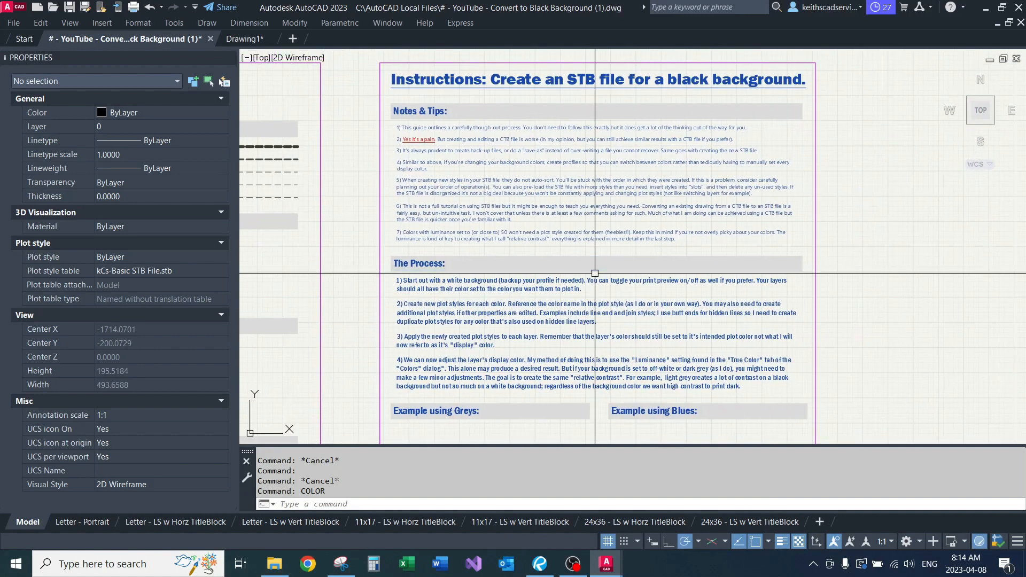
{"action": "scroll", "coordinate": [576, 282], "scroll_direction": "up", "scroll_amount": 3}
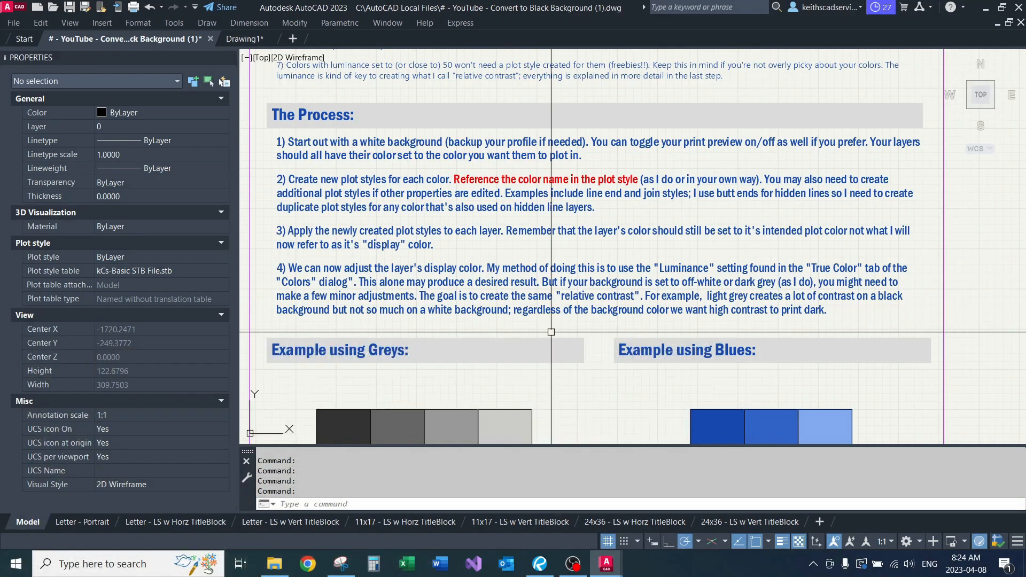
{"action": "type", "text": "pre"}
{"action": "key", "text": "Return"}
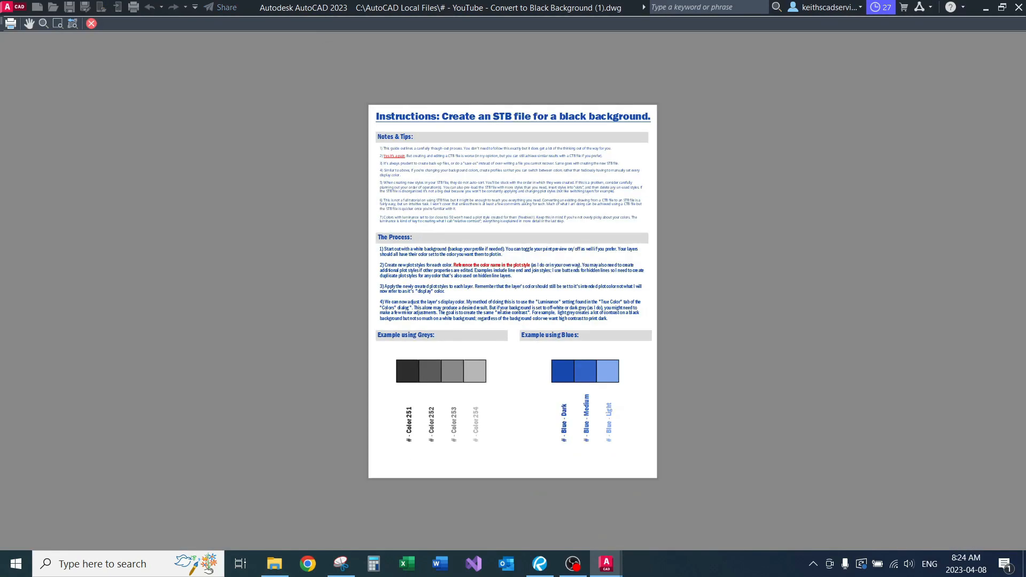
- Examine the grey and blue color examples in the sheet's plot preview and close the preview
{"action": "scroll", "coordinate": [550, 332], "scroll_direction": "up", "scroll_amount": 5}
{"action": "left_click_drag", "start_coordinate": [541, 332], "coordinate": [565, 285]}
{"action": "scroll", "coordinate": [569, 283], "scroll_direction": "down", "scroll_amount": 3}
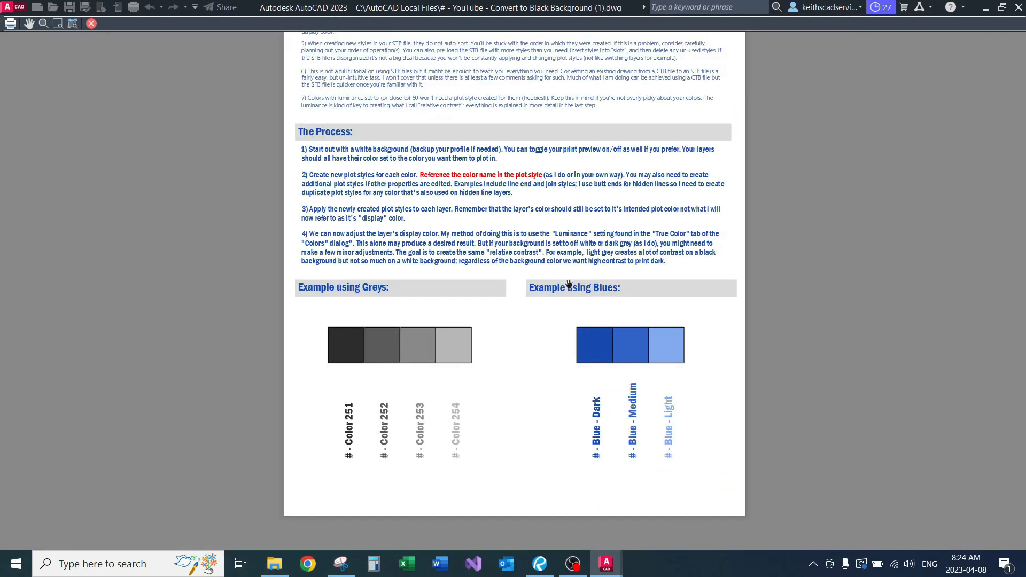
{"action": "left_click_drag", "start_coordinate": [603, 238], "coordinate": [587, 265]}
{"action": "key", "text": "Escape"}
{"action": "scroll", "coordinate": [515, 241], "scroll_direction": "up", "scroll_amount": 4}
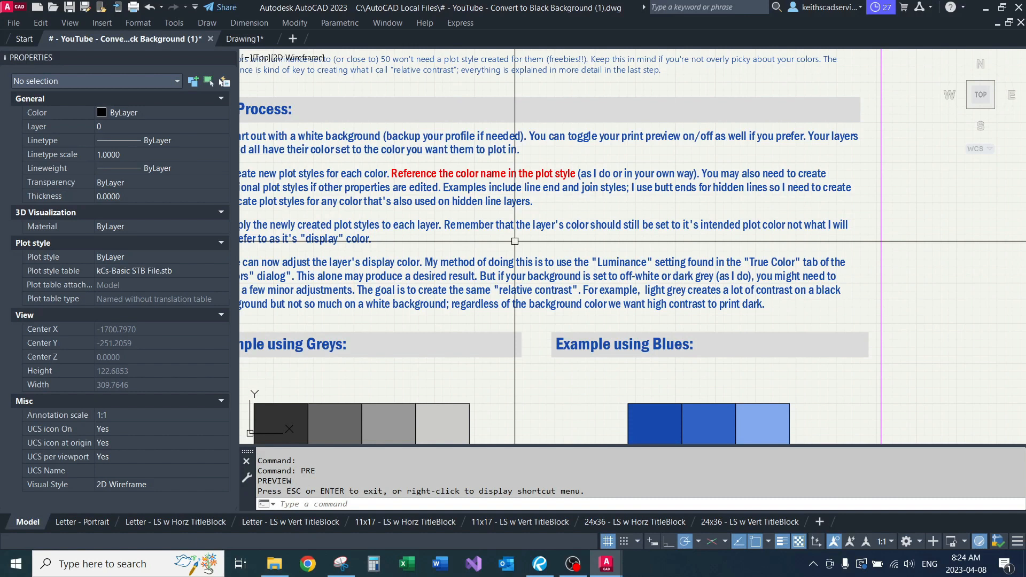
- Switch the current profile to kCs-Dark Background and back to kCs-Light Background in the Options, closing them
{"action": "type", "text": "OP"}
{"action": "key", "text": "Return"}
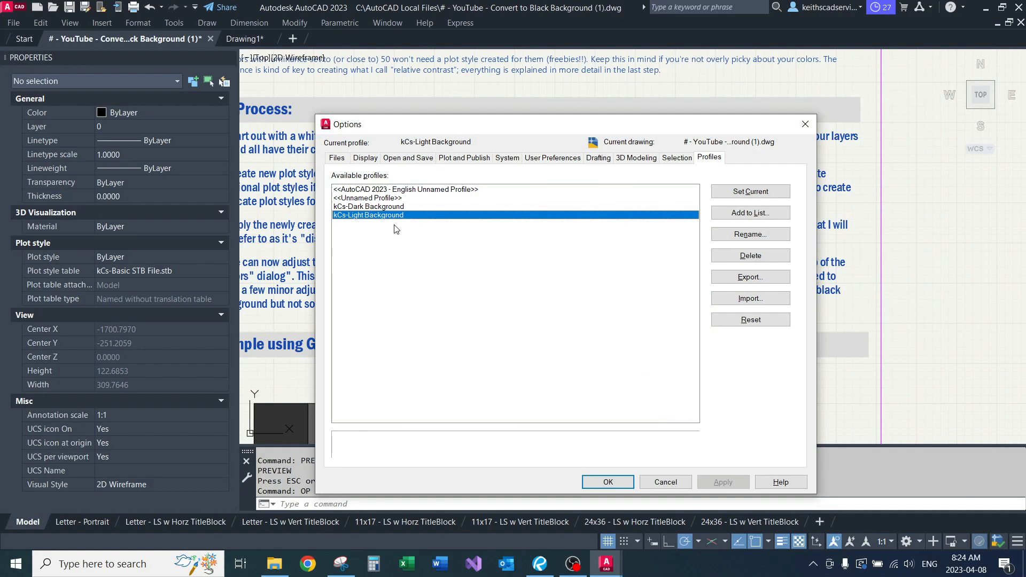
{"action": "double_click", "coordinate": [386, 207]}
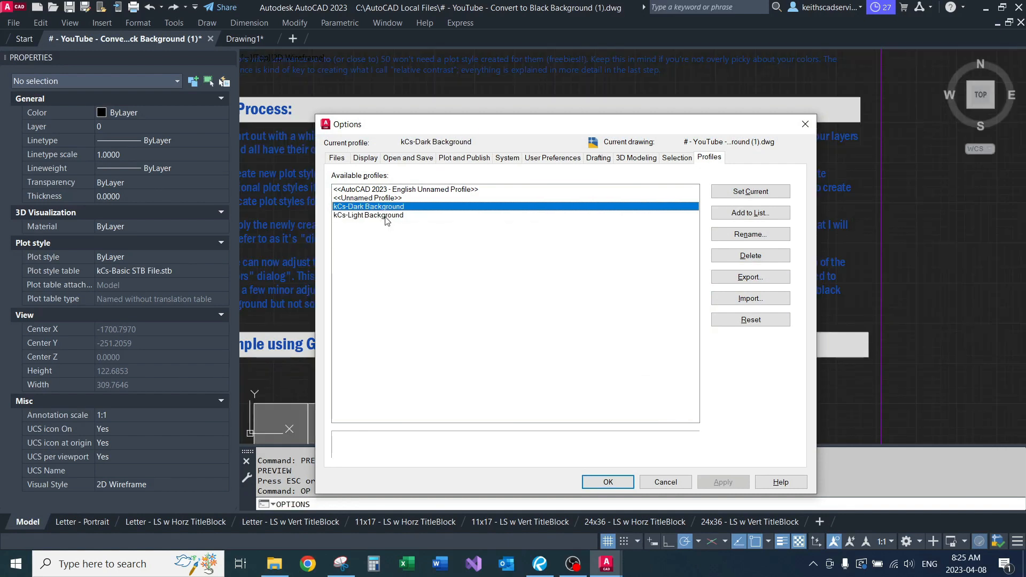
{"action": "double_click", "coordinate": [385, 216]}
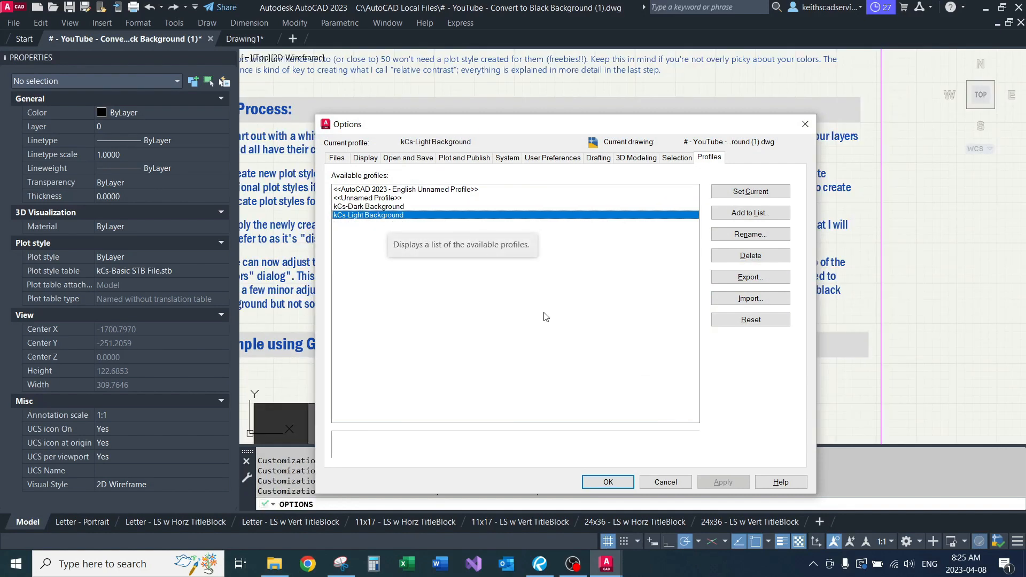
{"action": "left_click", "coordinate": [665, 482]}
- Read steps 1 to 4 under The Process and look over the grey and blue example swatches
{"action": "mouse_move", "coordinate": [504, 313]}
{"action": "middle_mouse_down"}
{"action": "mouse_move", "coordinate": [585, 297]}
{"action": "mouse_move", "coordinate": [569, 295]}
{"action": "middle_mouse_up"}
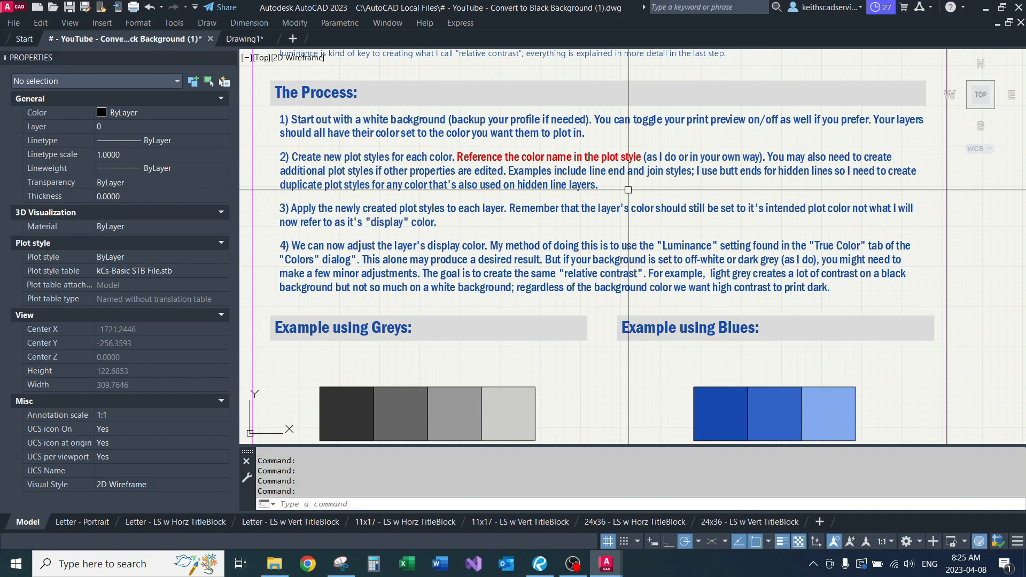
{"action": "middle_click_drag", "start_coordinate": [628, 189], "coordinate": [631, 167]}
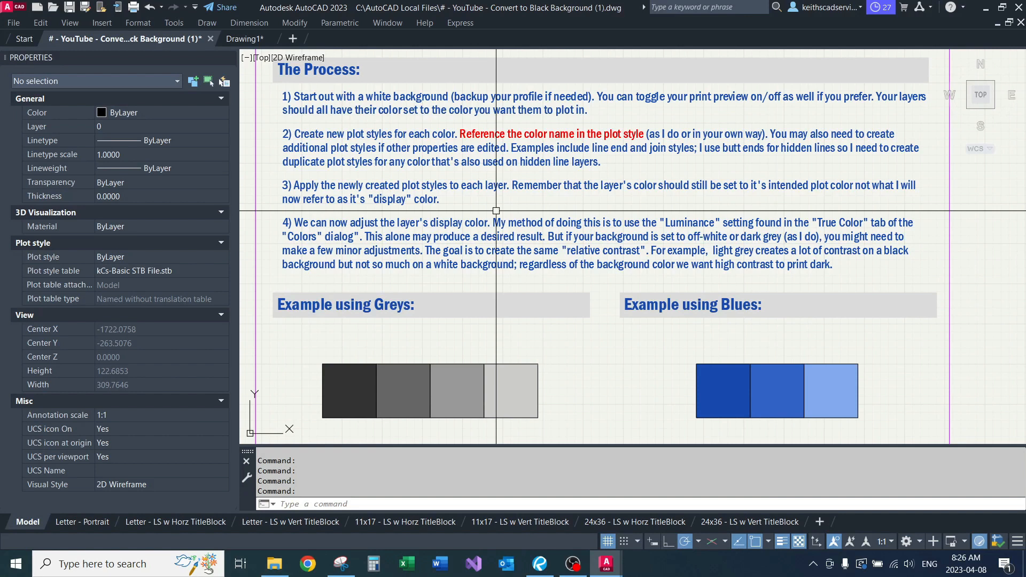
{"action": "mouse_move", "coordinate": [605, 192]}
{"action": "middle_mouse_down"}
{"action": "mouse_move", "coordinate": [599, 161]}
{"action": "mouse_move", "coordinate": [612, 146]}
{"action": "middle_mouse_up"}
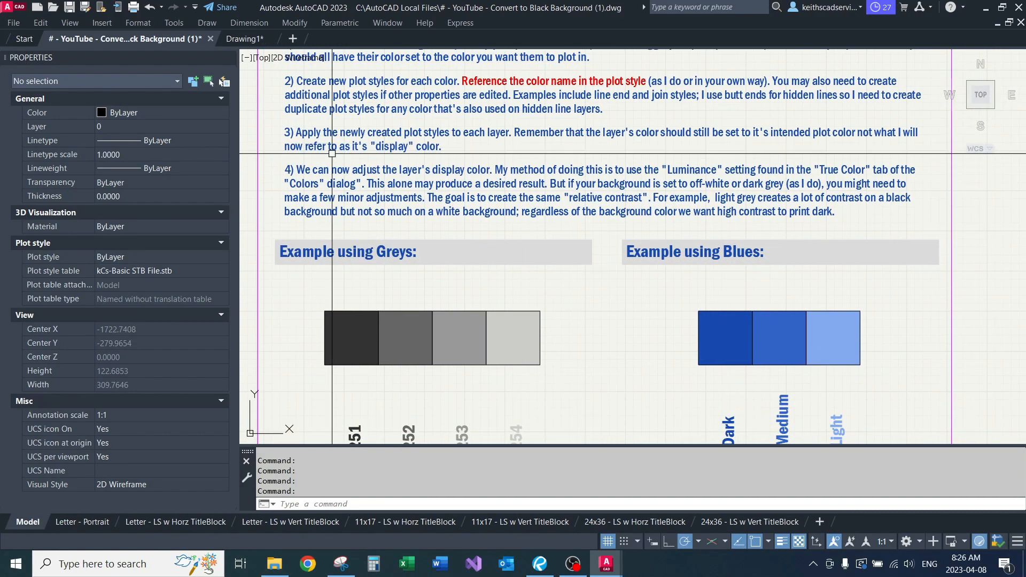
{"action": "middle_click_drag", "start_coordinate": [498, 151], "coordinate": [487, 161]}
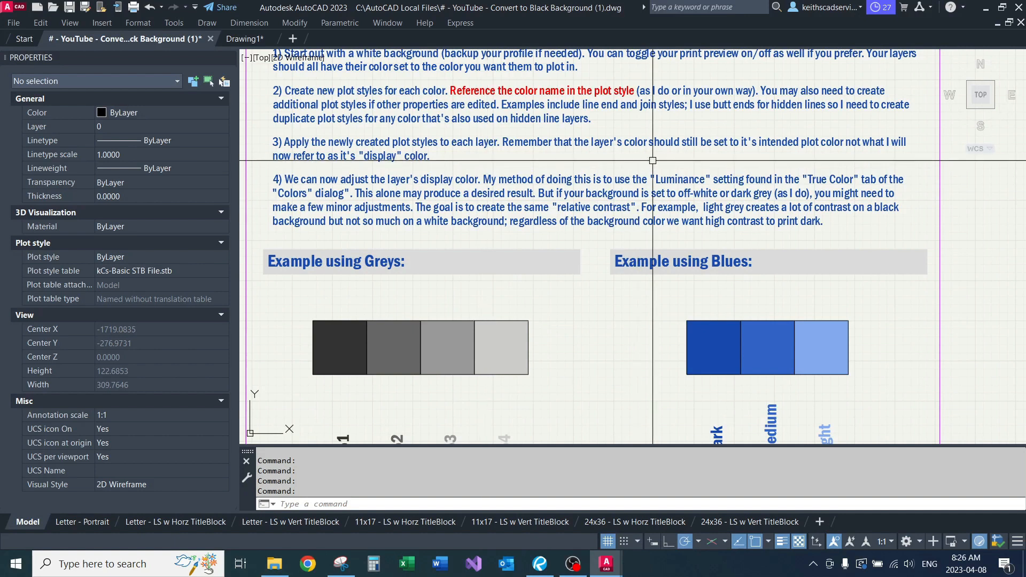
{"action": "mouse_move", "coordinate": [817, 186]}
{"action": "middle_mouse_down"}
{"action": "mouse_move", "coordinate": [802, 127]}
{"action": "mouse_move", "coordinate": [772, 209]}
{"action": "middle_mouse_up"}
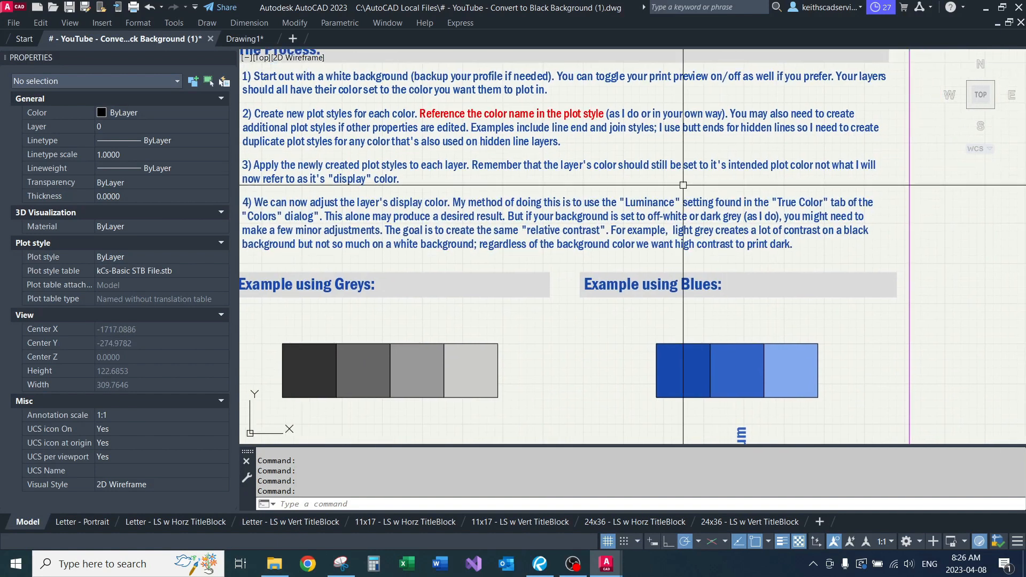
{"action": "scroll", "coordinate": [673, 204], "scroll_direction": "down", "scroll_amount": 2}
{"action": "scroll", "coordinate": [596, 234], "scroll_direction": "up", "scroll_amount": 2}
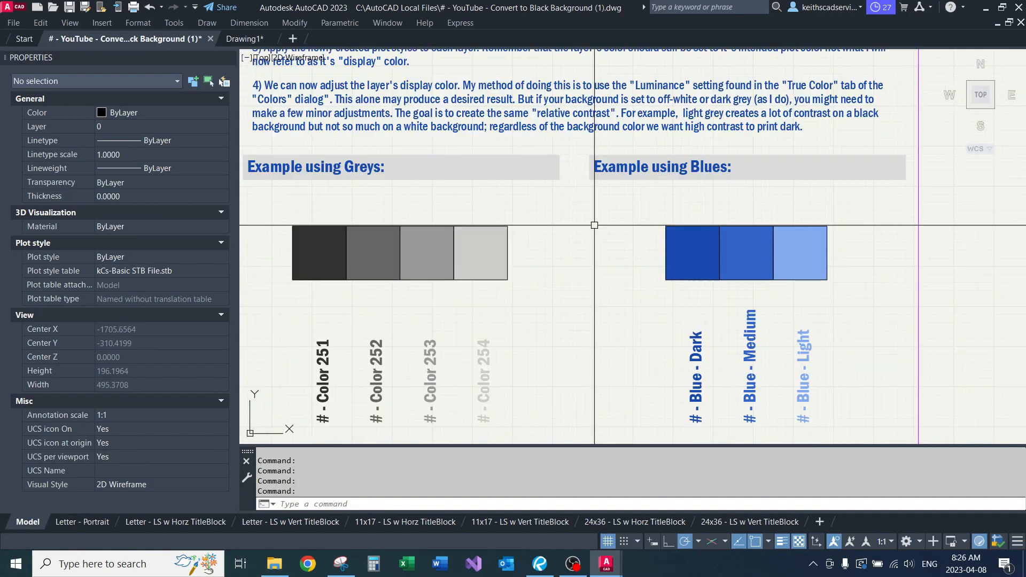
- Open the layer manager and look through the whole layer list
{"action": "type", "text": "lay"}
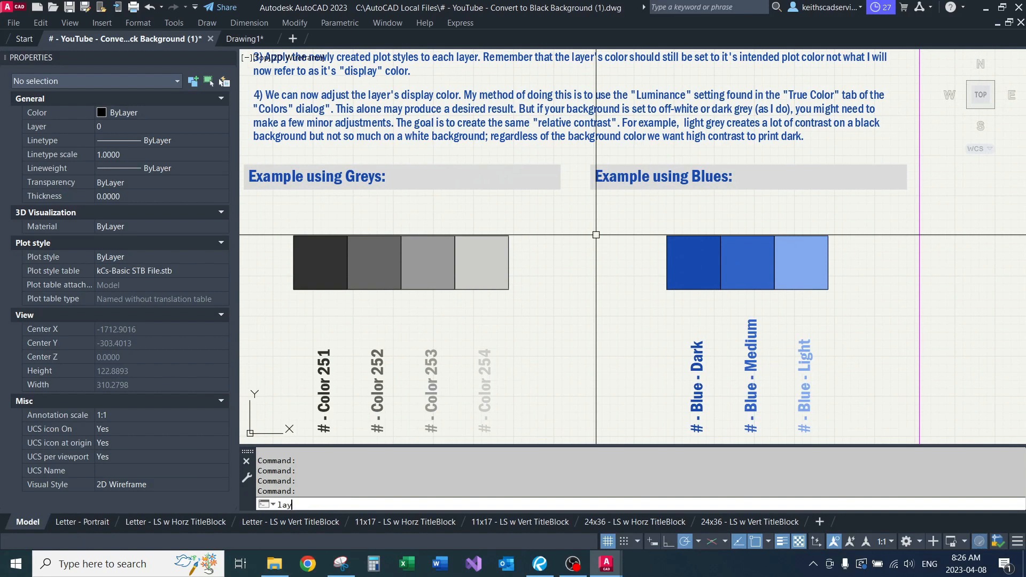
{"action": "key", "text": "Return"}
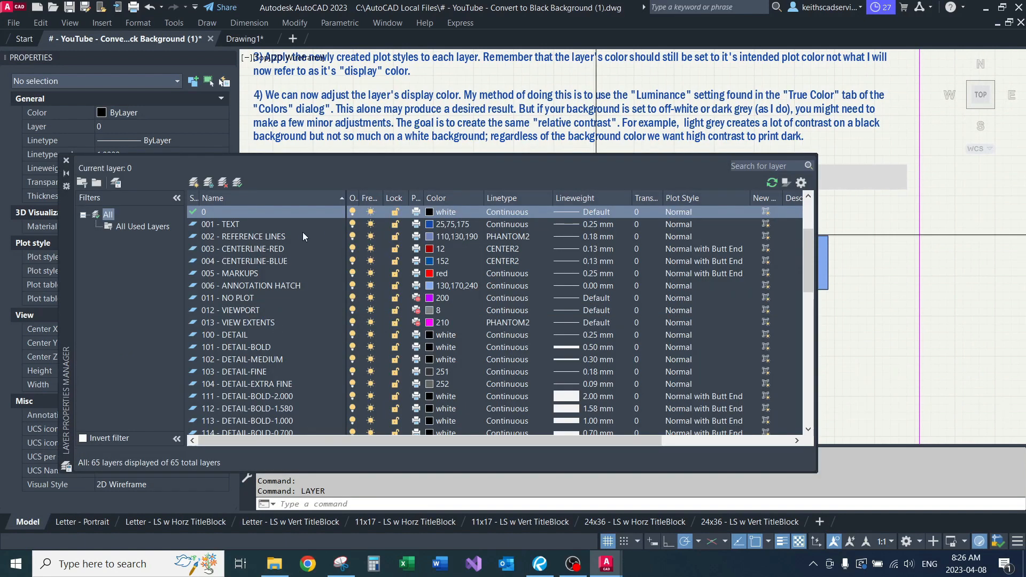
{"action": "scroll", "coordinate": [268, 223], "scroll_direction": "up", "scroll_amount": 3}
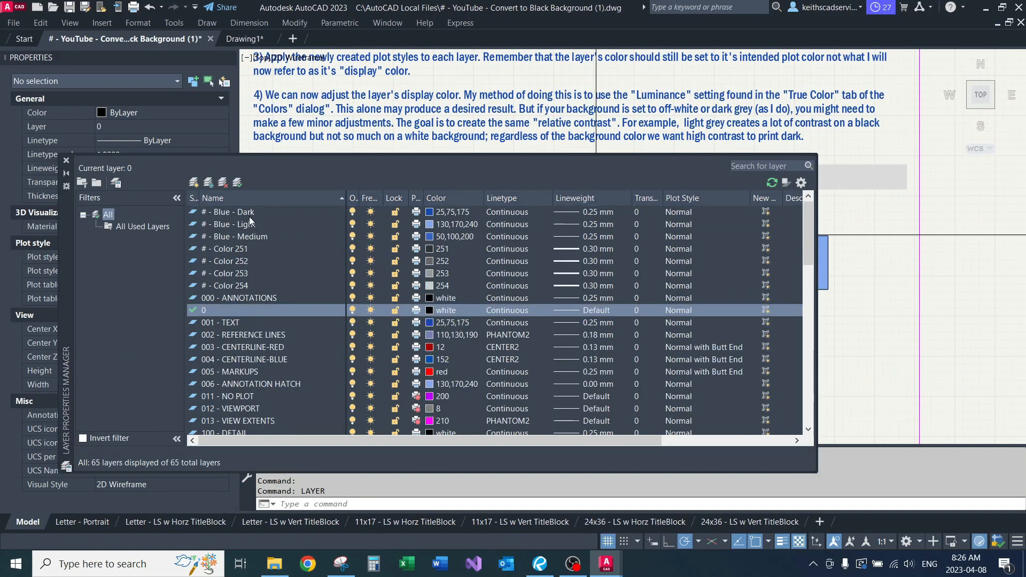
{"action": "scroll", "coordinate": [303, 264], "scroll_direction": "down", "scroll_amount": 12}
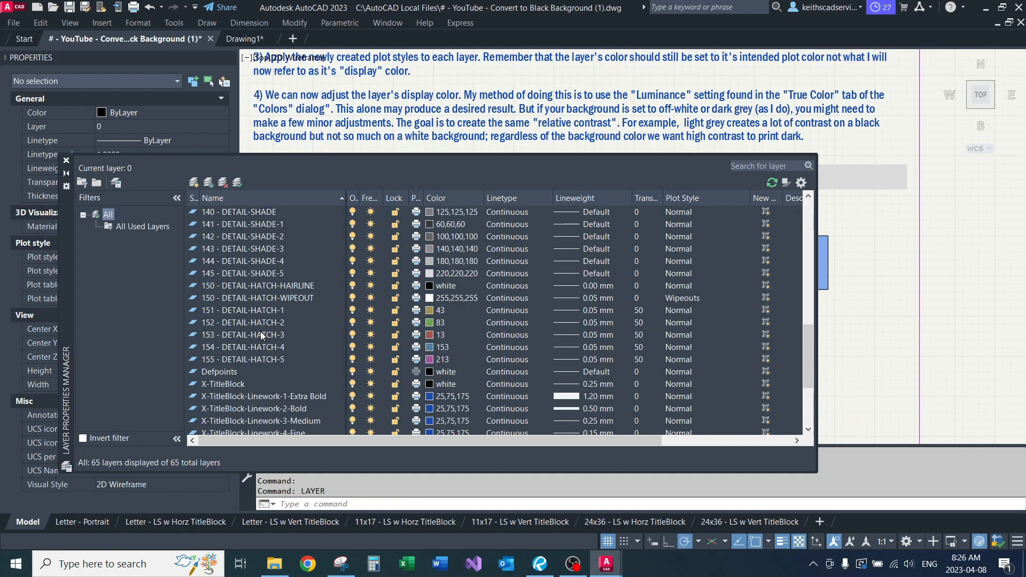
{"action": "scroll", "coordinate": [299, 328], "scroll_direction": "down", "scroll_amount": 2}
{"action": "scroll", "coordinate": [292, 329], "scroll_direction": "up", "scroll_amount": 14}
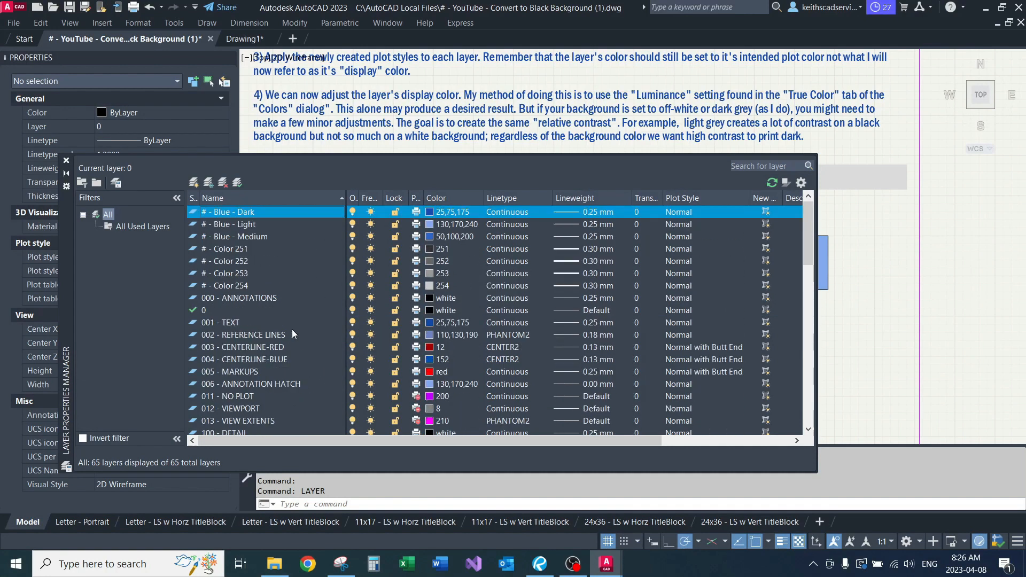
- Go through the example layers from # - Blue - Dark to # - Color 254 and compare their colors and plot styles
{"action": "left_click", "coordinate": [253, 223]}
{"action": "left_click", "coordinate": [248, 237]}
{"action": "left_click", "coordinate": [244, 249]}
{"action": "left_click", "coordinate": [241, 262]}
{"action": "left_click", "coordinate": [241, 274]}
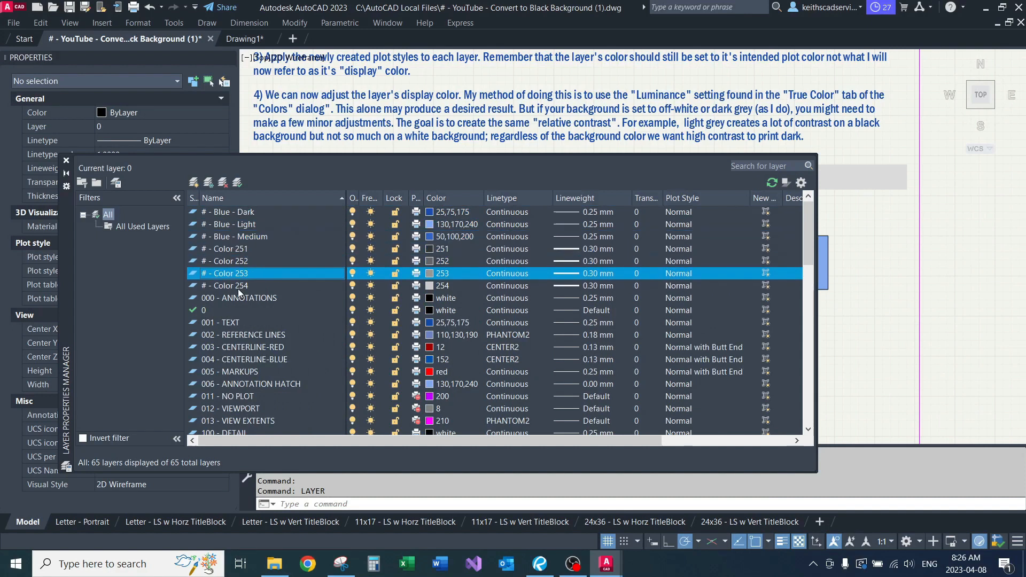
{"action": "left_click", "coordinate": [242, 284]}
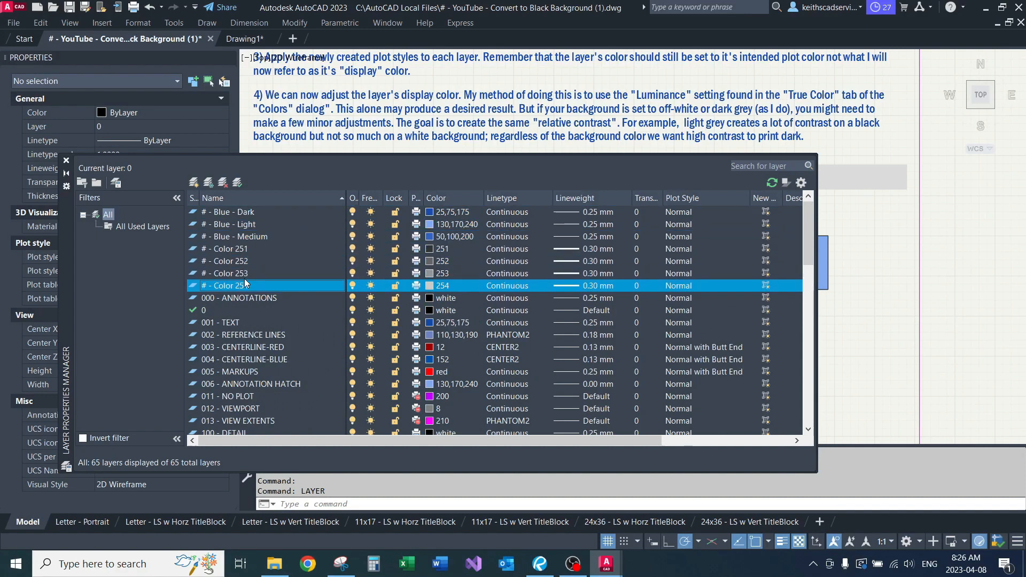
{"action": "left_click", "coordinate": [236, 273]}
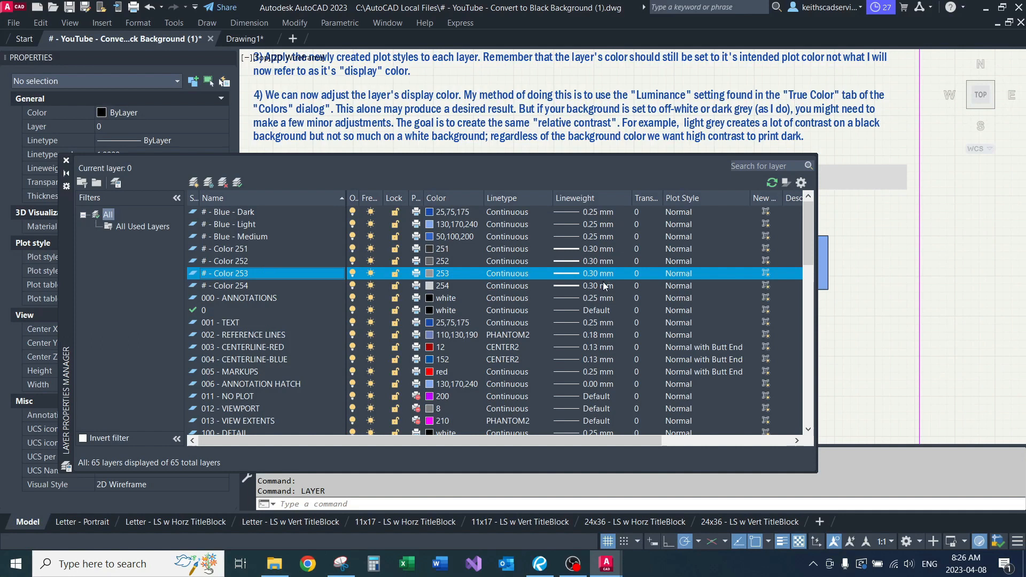
{"action": "left_click", "coordinate": [234, 260]}
{"action": "left_click", "coordinate": [236, 249]}
{"action": "left_click", "coordinate": [241, 238]}
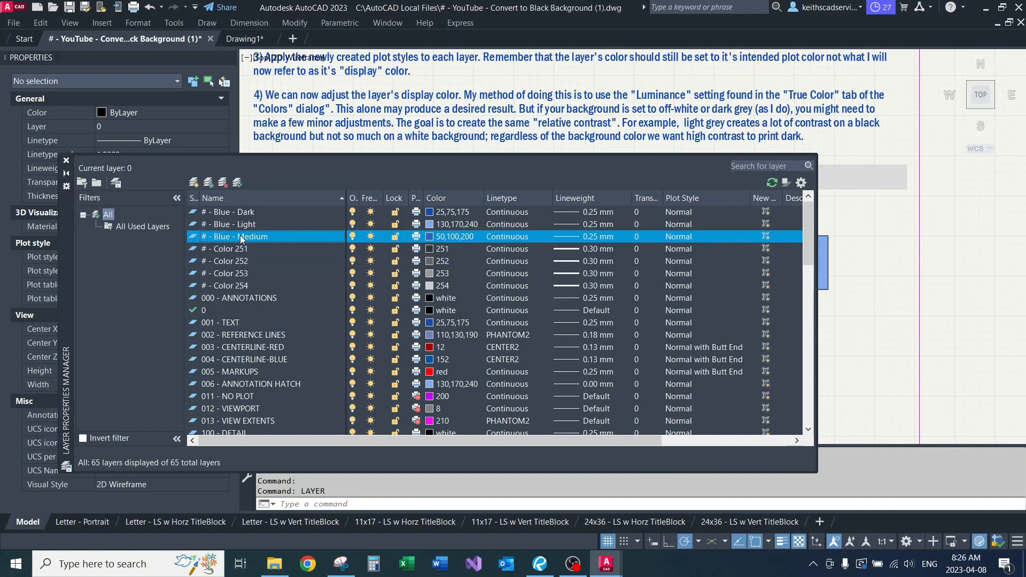
{"action": "left_click", "coordinate": [240, 224]}
{"action": "left_click", "coordinate": [242, 212]}
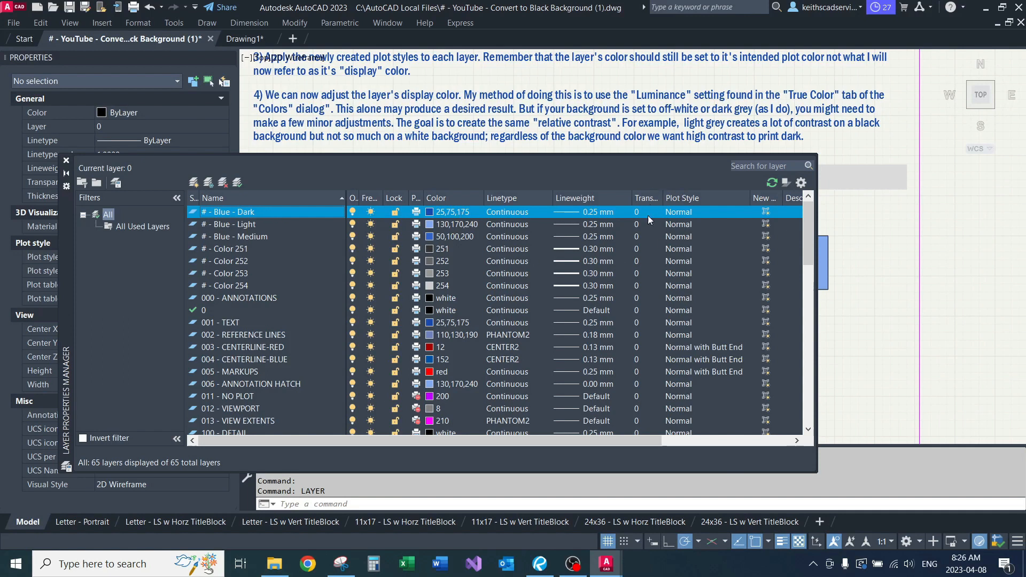
- Sort the layer list by plot style in both directions, check the blue example layers and close the layer manager
{"action": "left_click", "coordinate": [706, 198]}
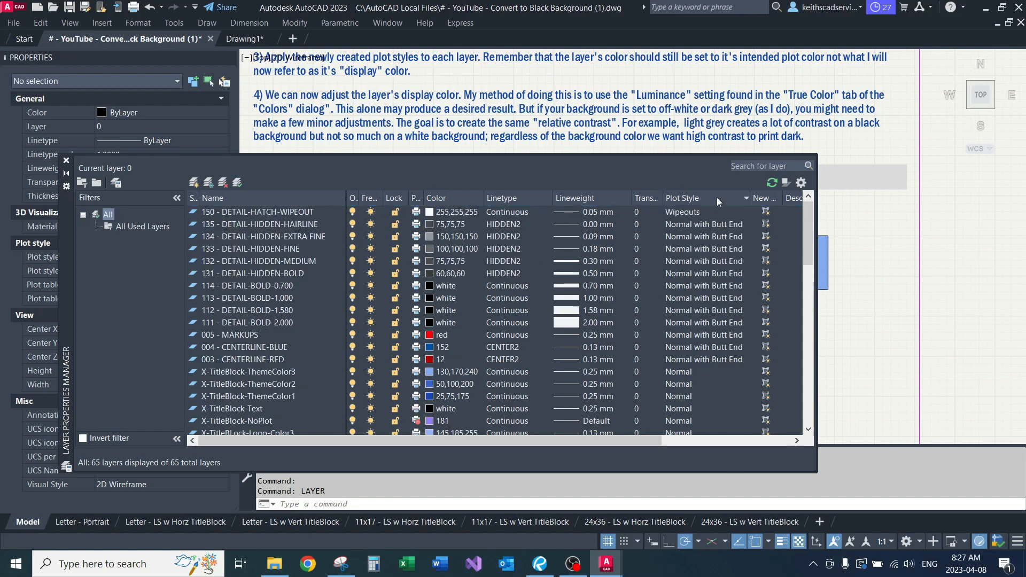
{"action": "left_click", "coordinate": [717, 198]}
{"action": "left_click", "coordinate": [226, 225]}
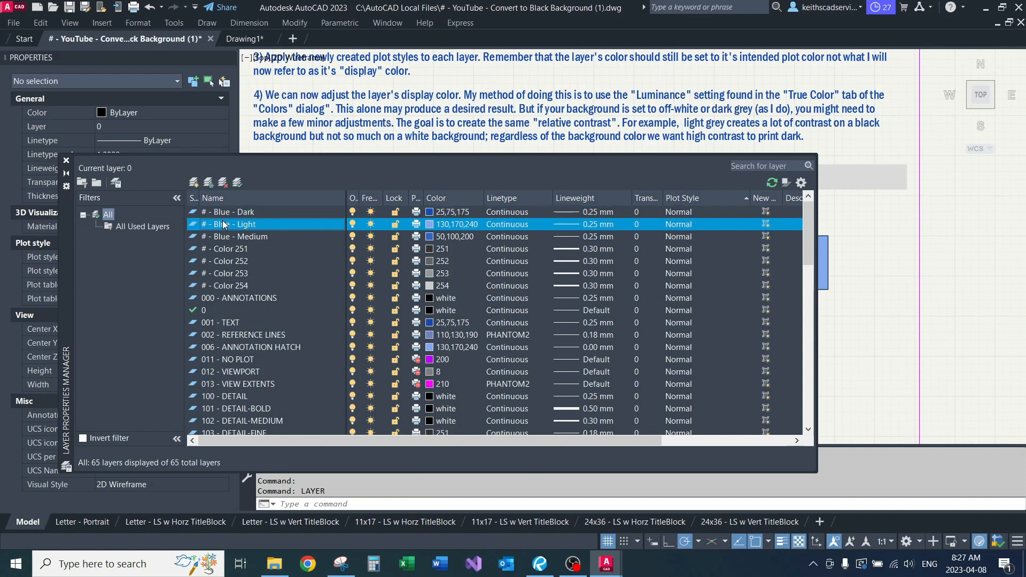
{"action": "left_click", "coordinate": [228, 235]}
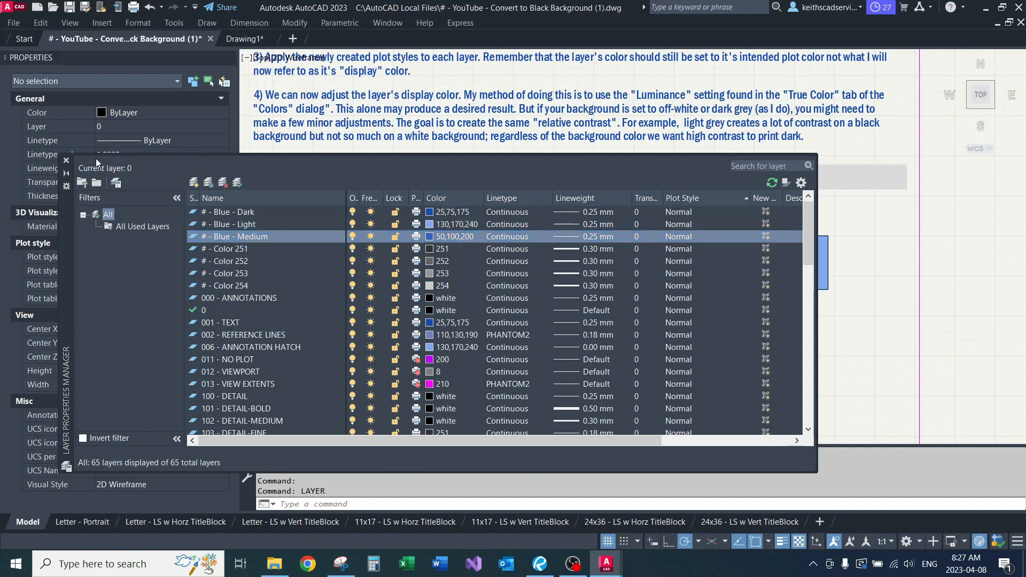
{"action": "left_click", "coordinate": [66, 161]}
- From the plot settings, view kCs-Basic STB File.stb in the Plot Style Table Editor and close the editor
{"action": "mouse_move", "coordinate": [508, 267]}
{"action": "middle_mouse_down"}
{"action": "mouse_move", "coordinate": [522, 286]}
{"action": "mouse_move", "coordinate": [540, 231]}
{"action": "middle_mouse_up"}
{"action": "key", "text": "ctrl+p"}
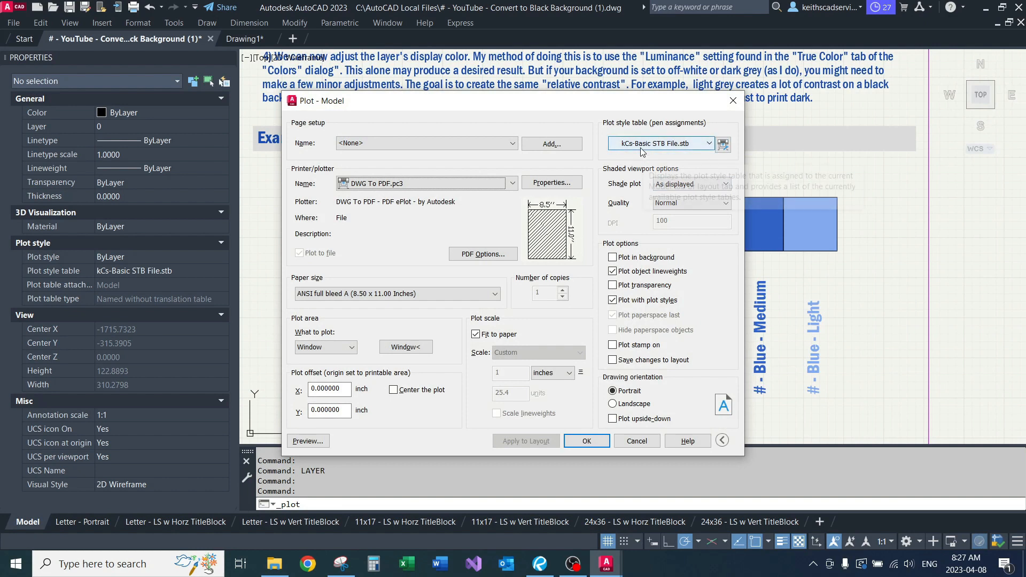
{"action": "left_click", "coordinate": [724, 145]}
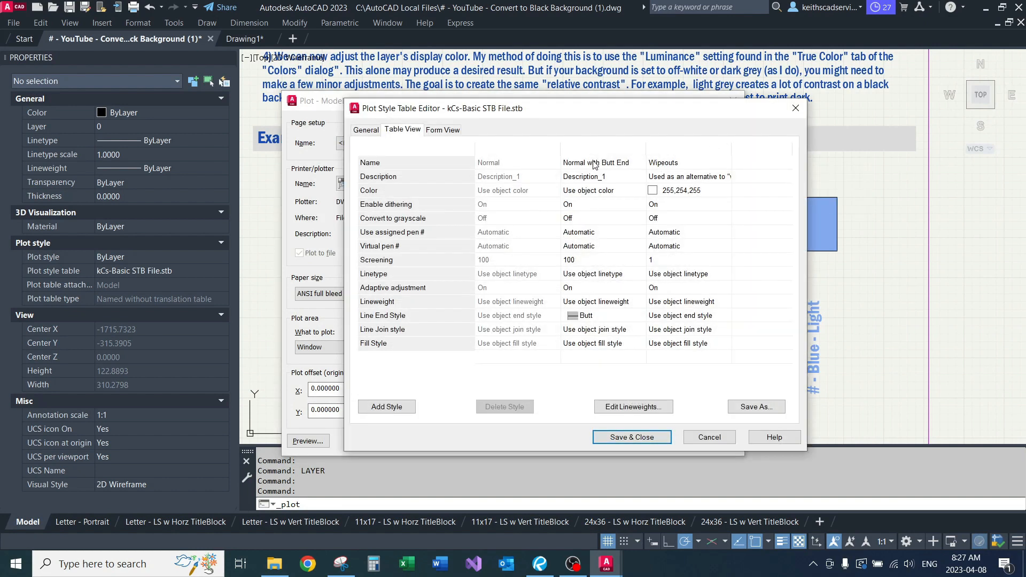
{"action": "left_click_drag", "start_coordinate": [614, 110], "coordinate": [613, 122]}
{"action": "left_click", "coordinate": [776, 117]}
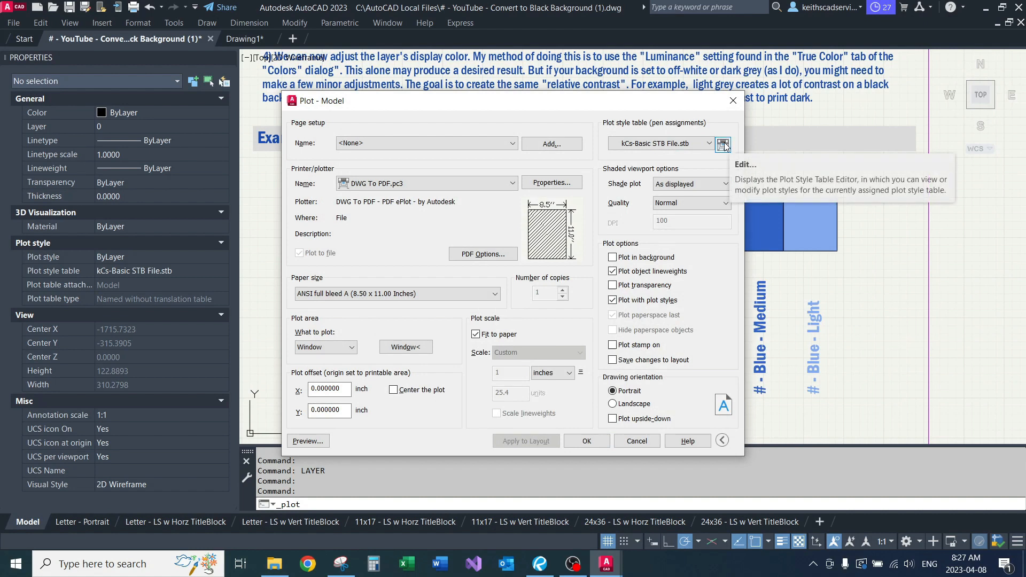
- Toggle the extended plot options, reopen the plot style table and review the line end style choices for Normal with Butt End
{"action": "left_click", "coordinate": [722, 440]}
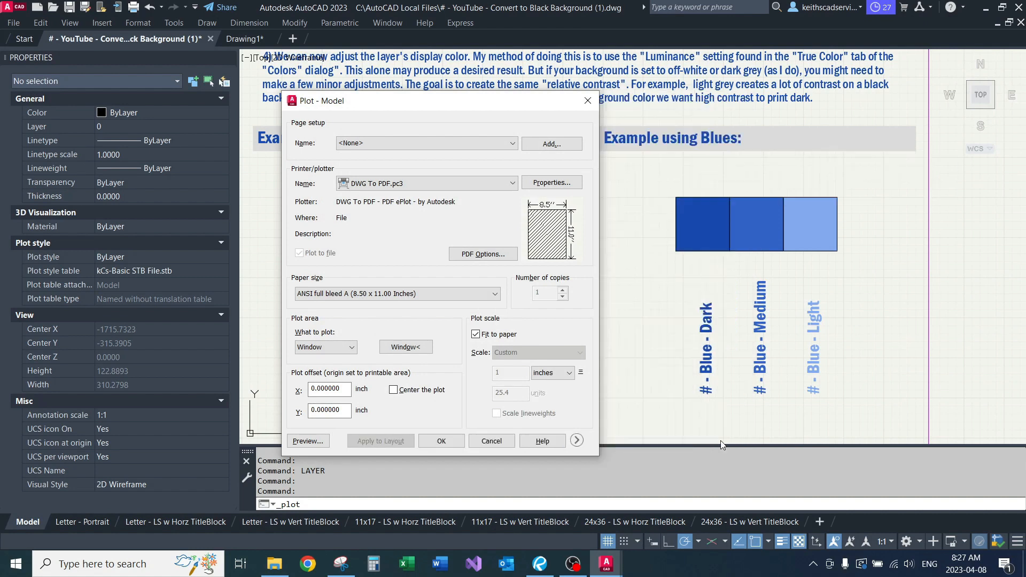
{"action": "left_click", "coordinate": [578, 440]}
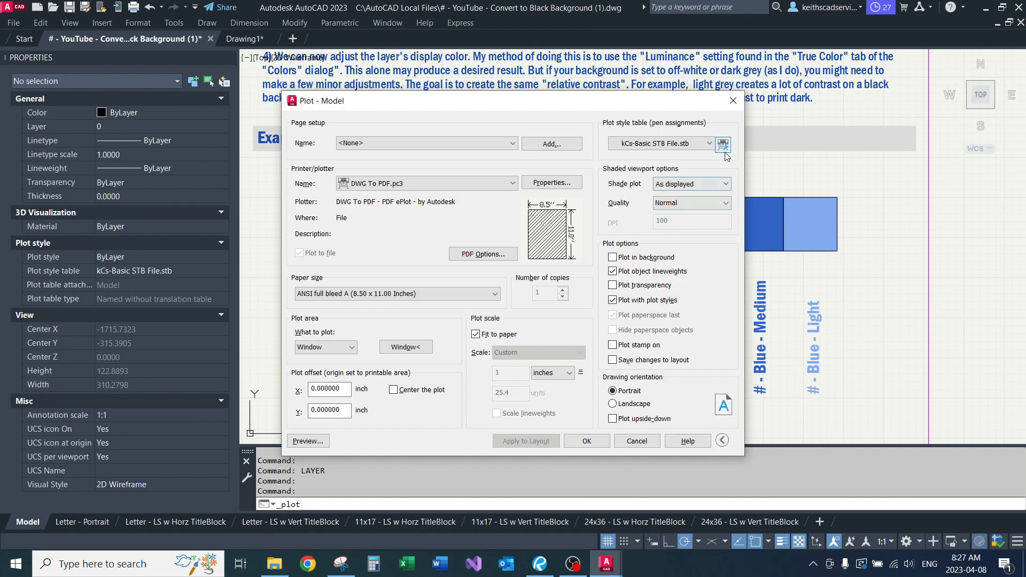
{"action": "left_click", "coordinate": [723, 144]}
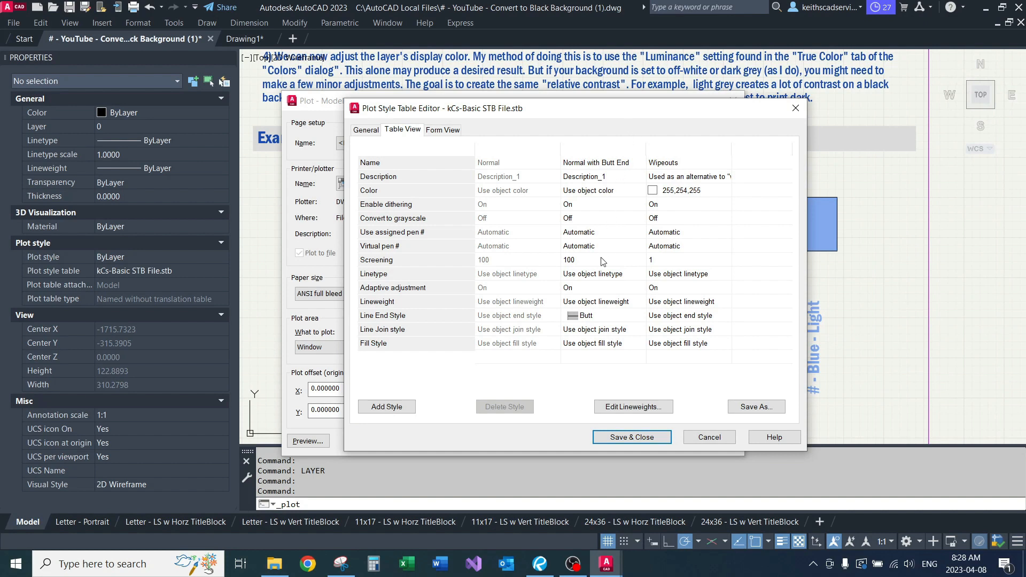
{"action": "left_click", "coordinate": [594, 316]}
{"action": "left_click", "coordinate": [595, 316]}
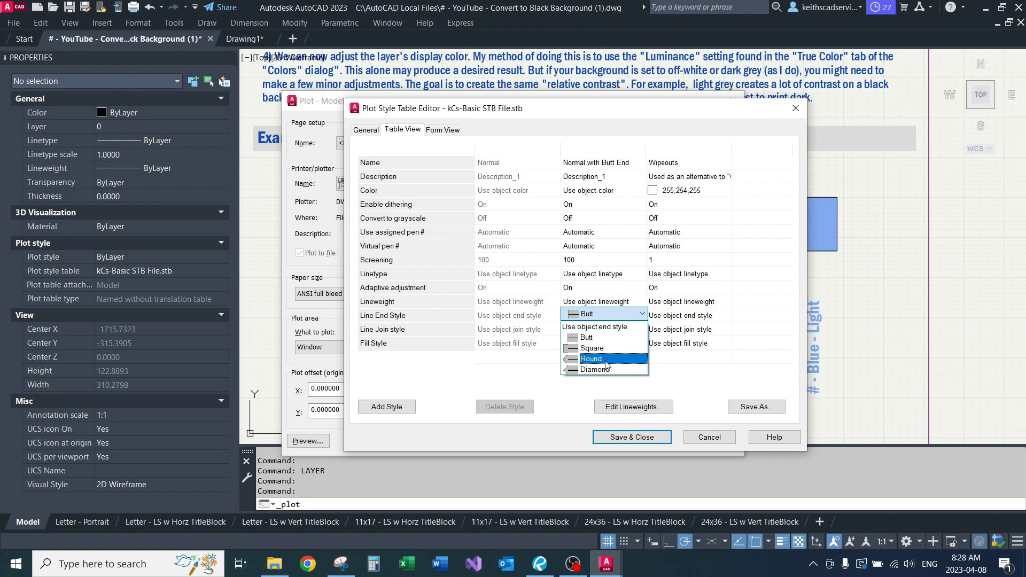
{"action": "left_click", "coordinate": [669, 385]}
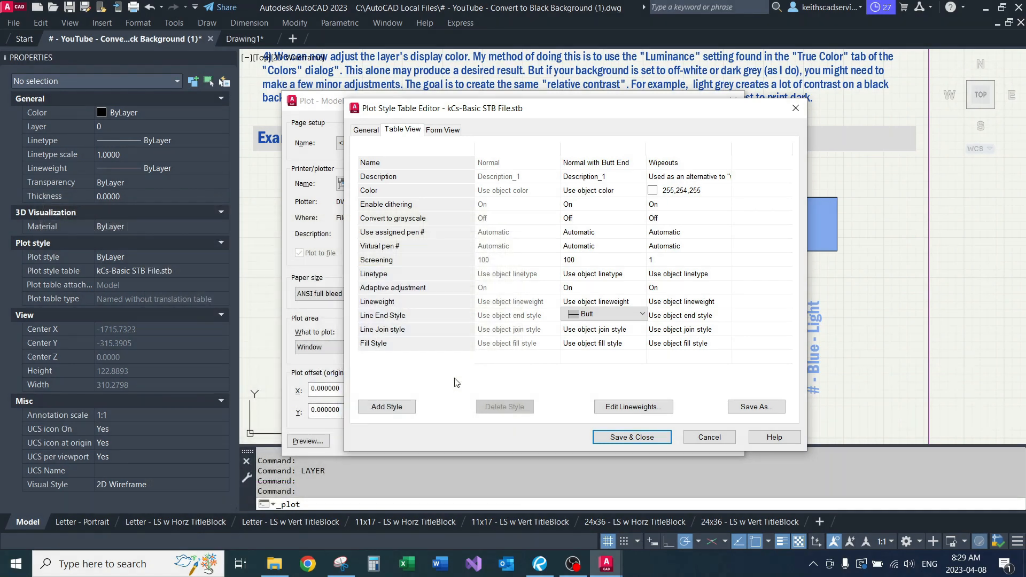
- Add a new plot style to kCs-Basic STB File.stb and check its line end style choices
{"action": "left_click", "coordinate": [396, 406]}
{"action": "left_click_drag", "start_coordinate": [597, 361], "coordinate": [652, 361]}
{"action": "left_click", "coordinate": [680, 160]}
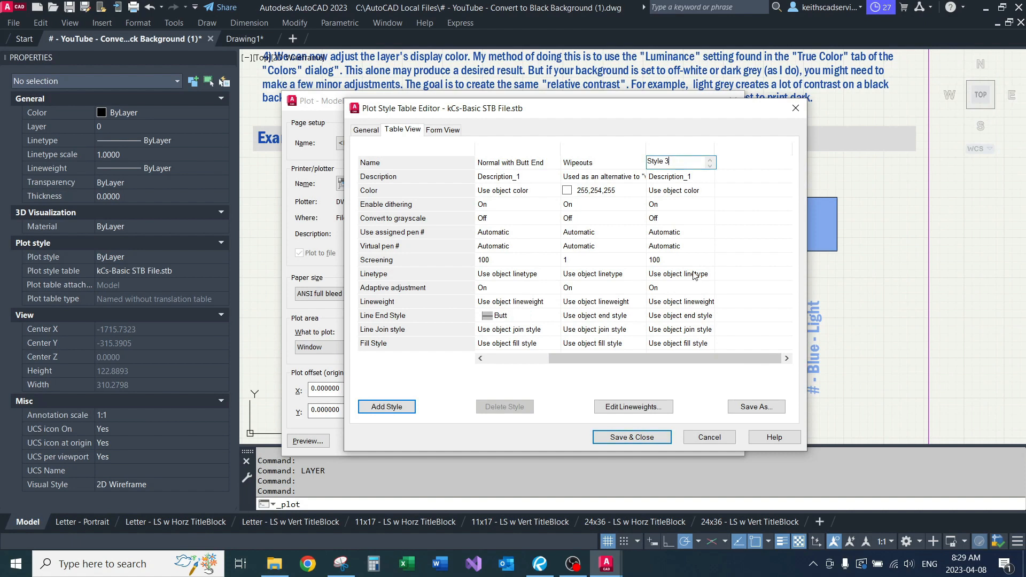
{"action": "left_click", "coordinate": [682, 317]}
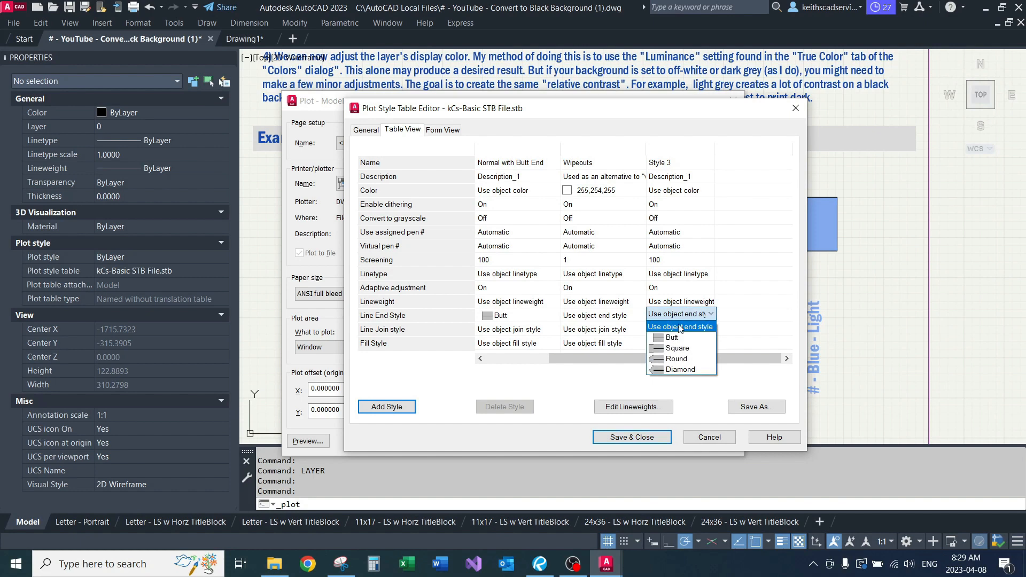
{"action": "left_click", "coordinate": [689, 192]}
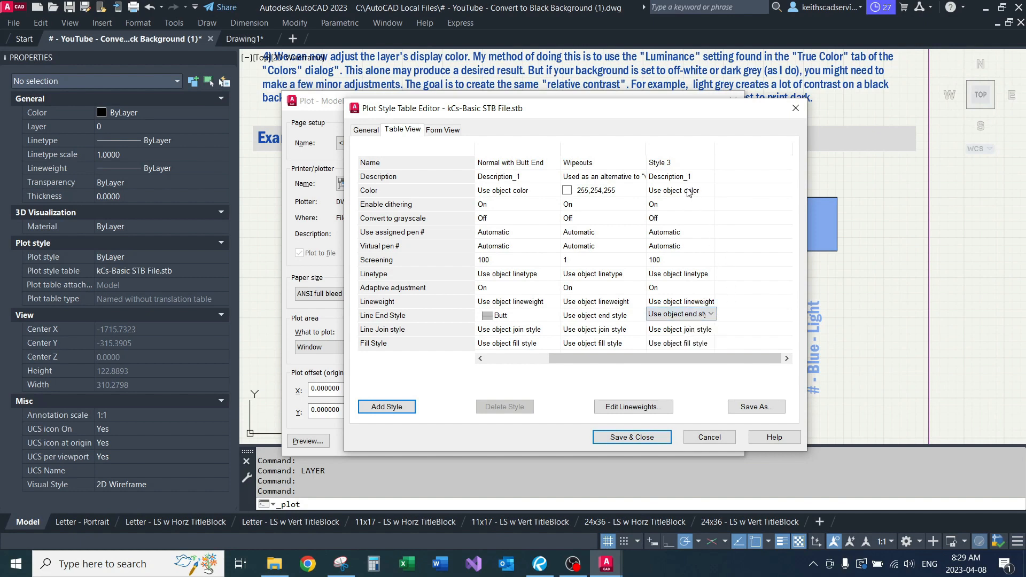
- Check the color setting of Style 3 and try to save the plot style table as kCs-Demo STB File
{"action": "left_click", "coordinate": [689, 193]}
{"action": "left_click", "coordinate": [689, 193]}
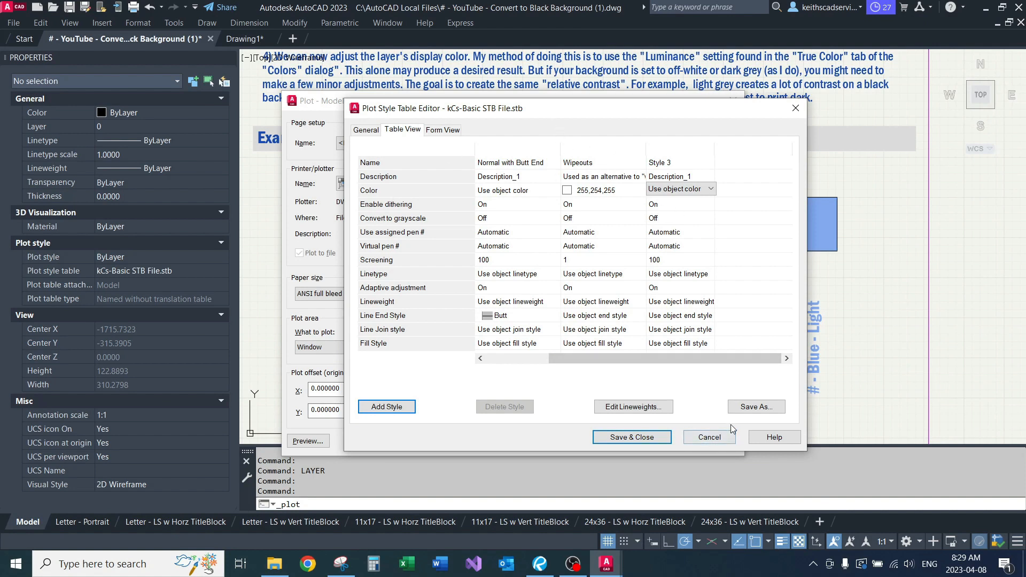
{"action": "left_click", "coordinate": [755, 407]}
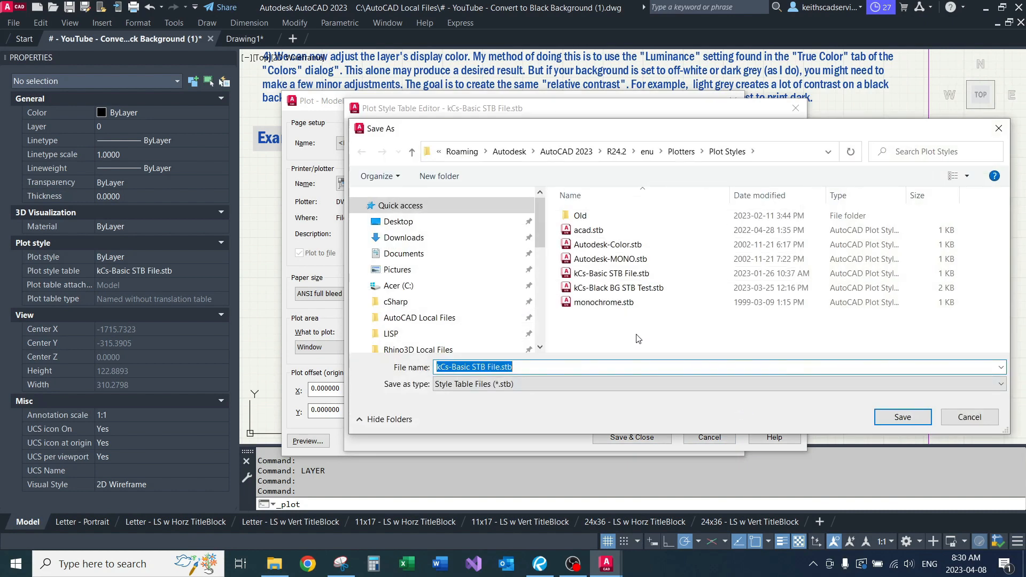
{"action": "type", "text": "kCs-Tutorial STB File"}
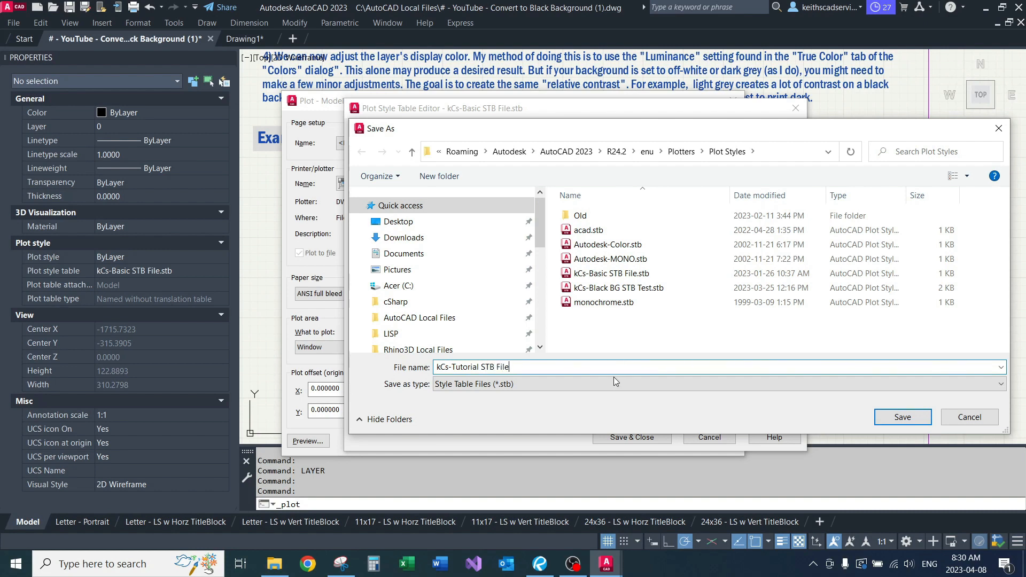
{"action": "left_click", "coordinate": [479, 368]}
{"action": "key", "text": "BackSpace"}
{"action": "key", "text": "BackSpace"}
{"action": "key", "text": "BackSpace"}
{"action": "key", "text": "BackSpace"}
{"action": "key", "text": "BackSpace"}
{"action": "key", "text": "BackSpace"}
{"action": "key", "text": "BackSpace"}
{"action": "key", "text": "BackSpace"}
{"action": "type", "text": "Demo"}
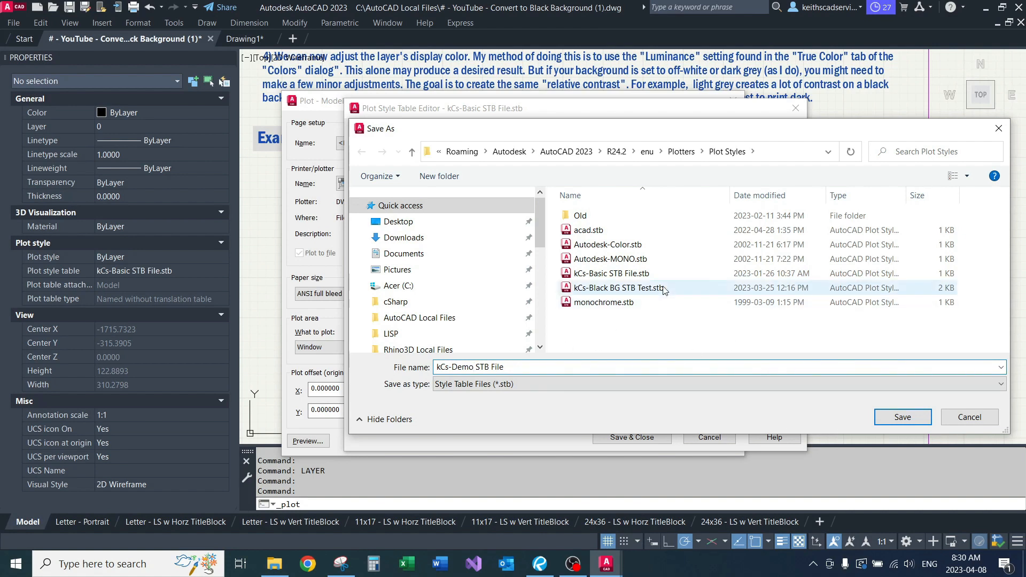
{"action": "left_click", "coordinate": [914, 418]}
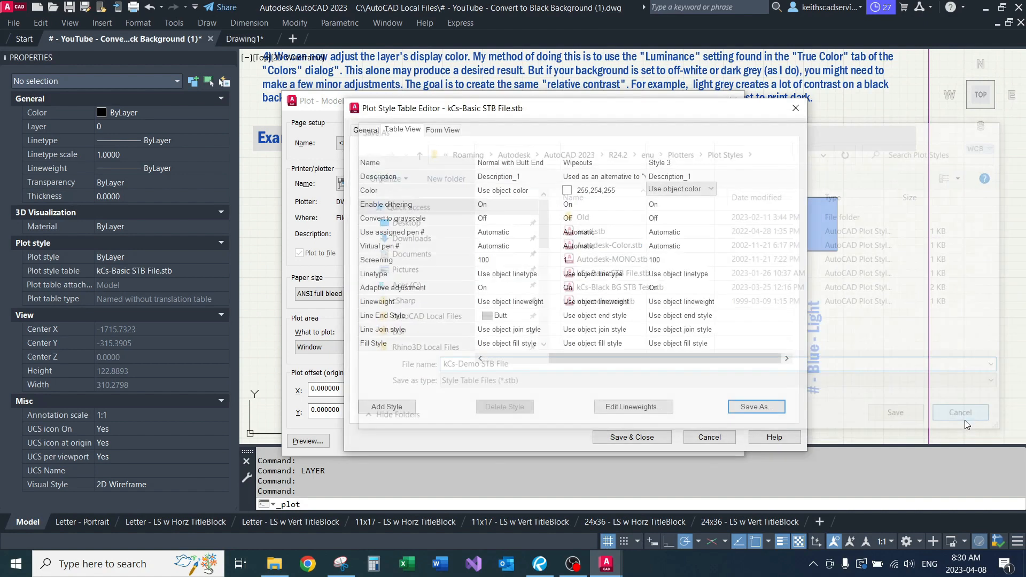
- Cancel the plot style table editor without saving and close the plot settings
{"action": "left_click", "coordinate": [712, 442]}
{"action": "left_click", "coordinate": [528, 334]}
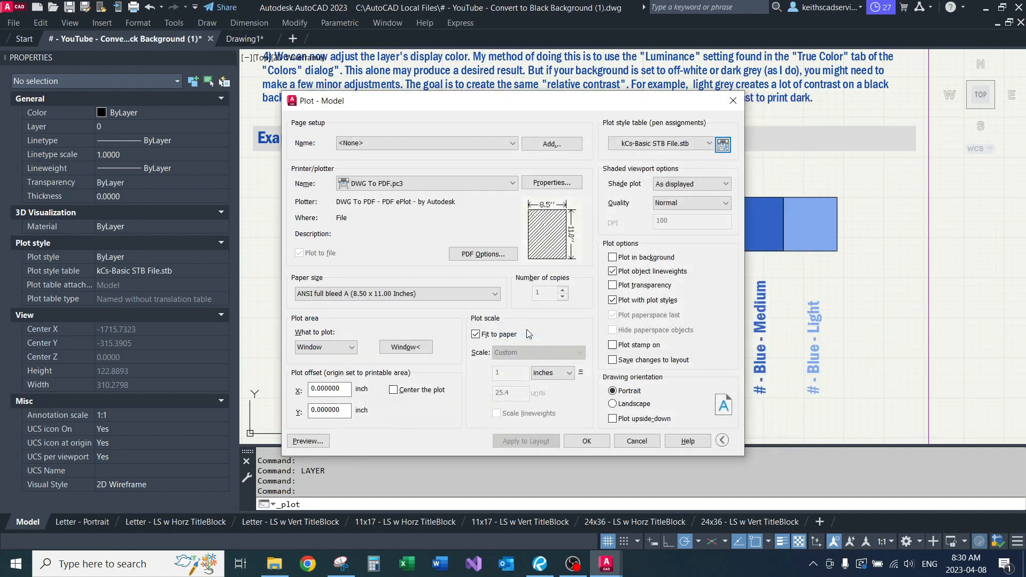
{"action": "left_click", "coordinate": [733, 100]}
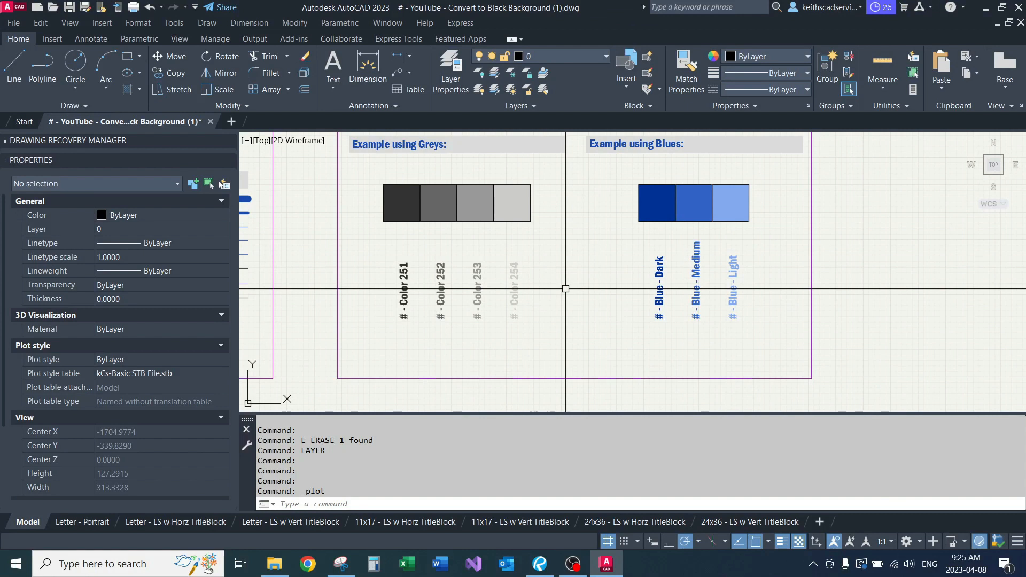
- Copy the Color 251 square with its outline to directly below the Color 254 square
{"action": "middle_click_drag", "start_coordinate": [547, 269], "coordinate": [559, 291]}
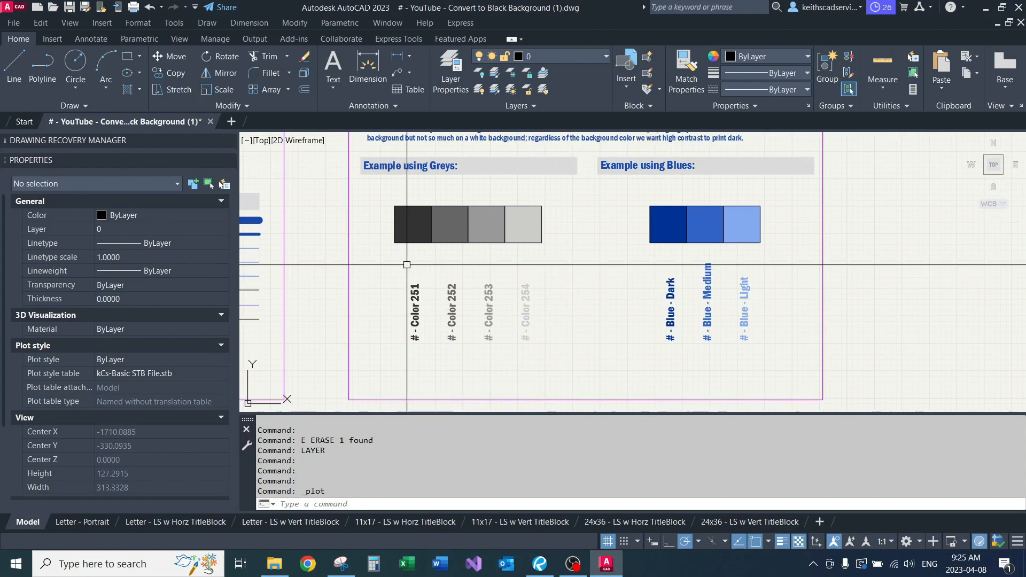
{"action": "middle_click_drag", "start_coordinate": [406, 265], "coordinate": [405, 251]}
{"action": "scroll", "coordinate": [391, 261], "scroll_direction": "up", "scroll_amount": 2}
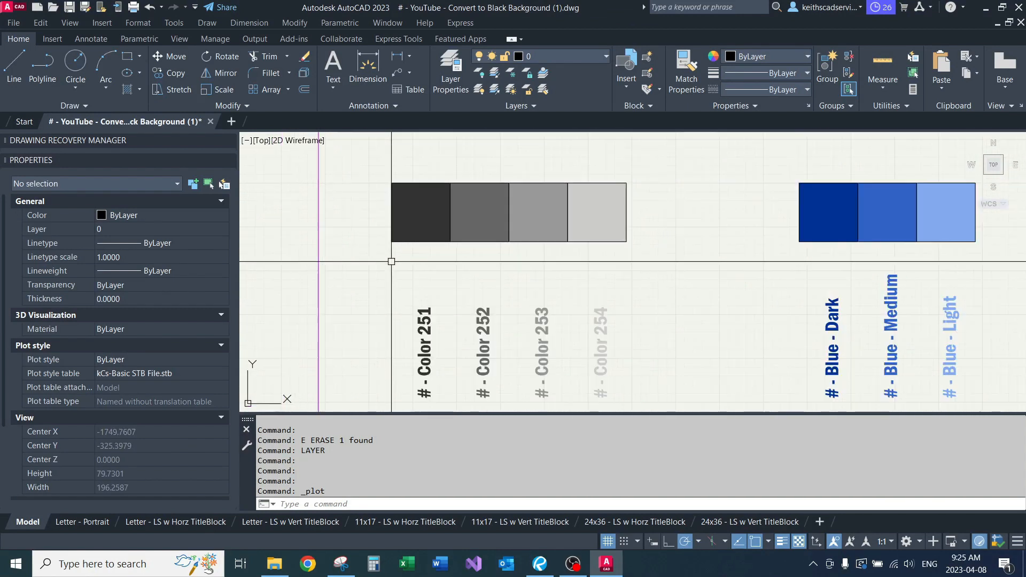
{"action": "left_click", "coordinate": [387, 161]}
{"action": "left_click", "coordinate": [465, 252]}
{"action": "type", "text": "c"}
{"action": "key", "text": "Return"}
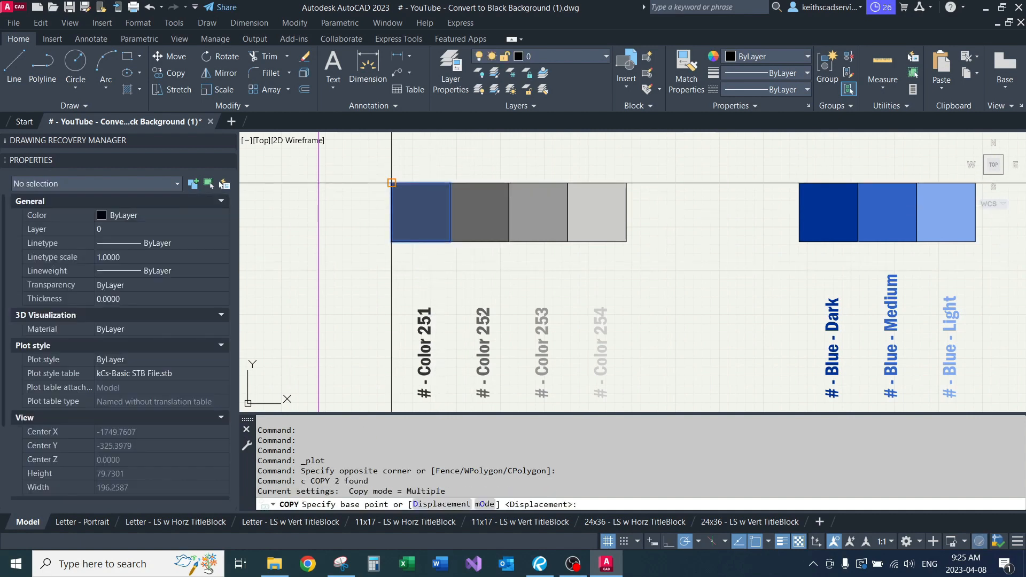
{"action": "left_click", "coordinate": [391, 182]}
{"action": "left_click", "coordinate": [567, 241]}
{"action": "key", "text": "Return"}
- Switch the current options profile to kCs-Dark Background and apply it
{"action": "type", "text": "op"}
{"action": "key", "text": "Return"}
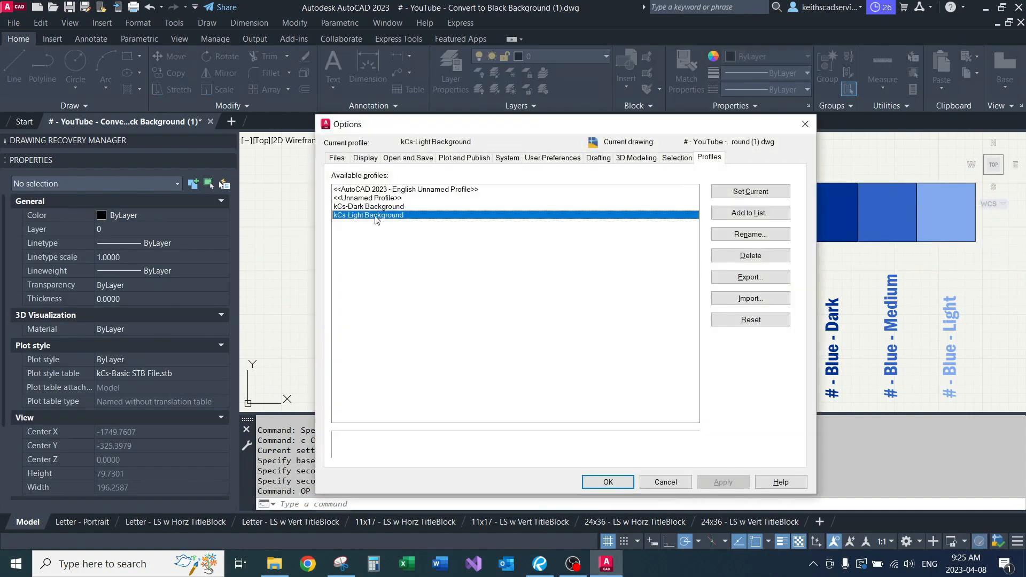
{"action": "double_click", "coordinate": [386, 207]}
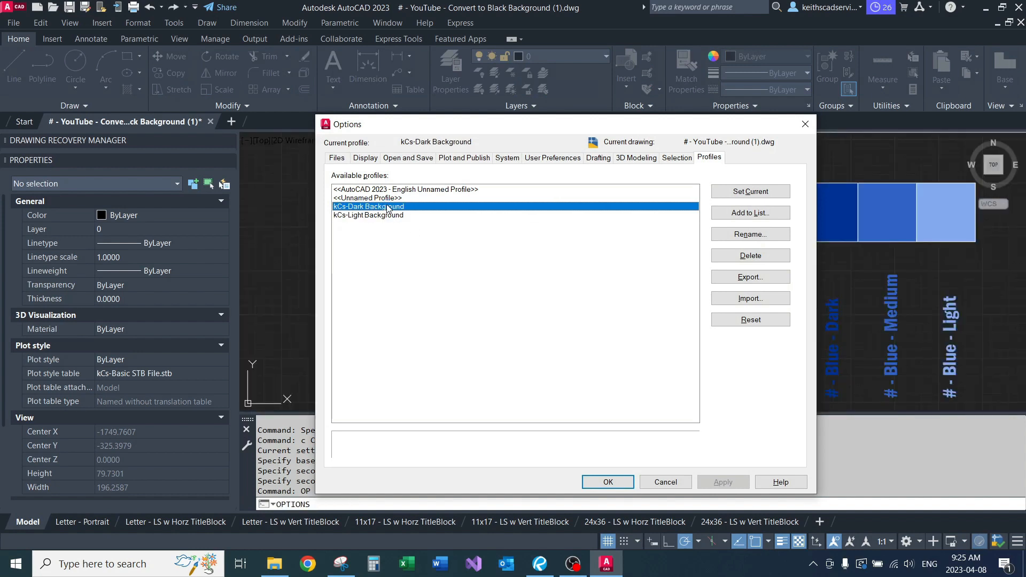
{"action": "left_click", "coordinate": [609, 482]}
{"action": "middle_click_drag", "start_coordinate": [674, 313], "coordinate": [520, 278]}
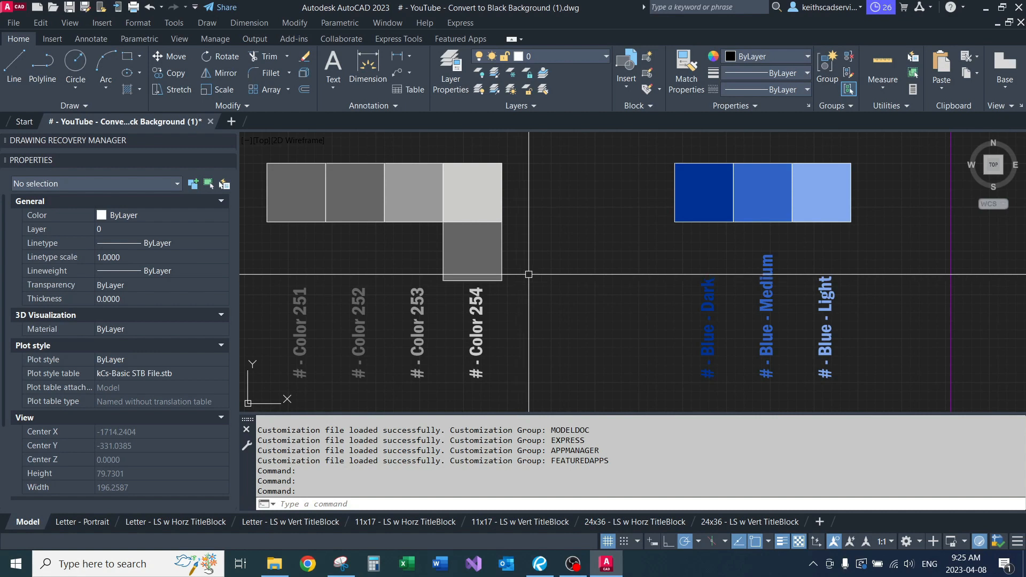
- Compare the Color 254 square with the copied Color 251 square against the dark background
{"action": "middle_click_drag", "start_coordinate": [532, 276], "coordinate": [562, 309]}
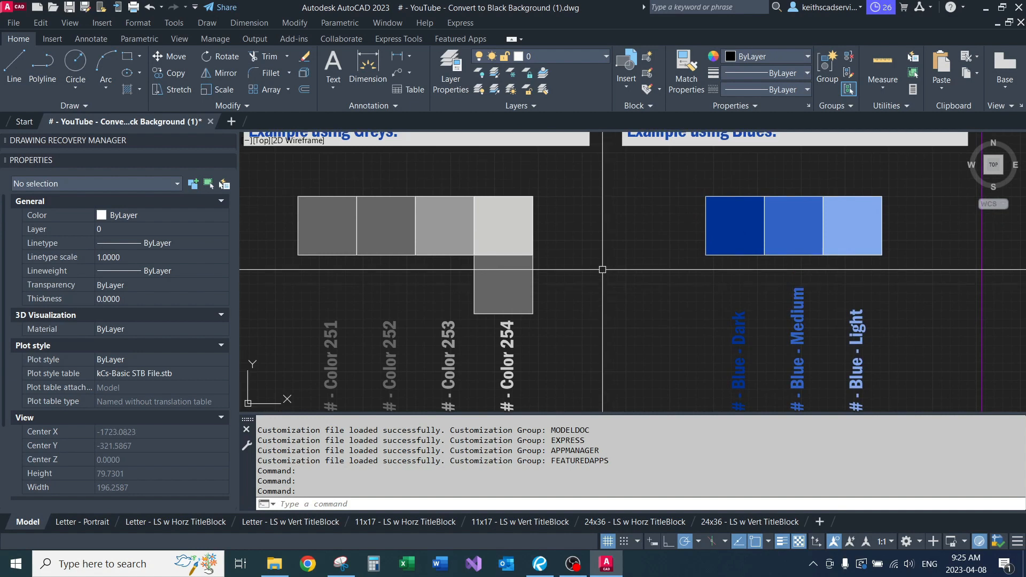
{"action": "left_click", "coordinate": [518, 226]}
{"action": "key", "text": "Escape"}
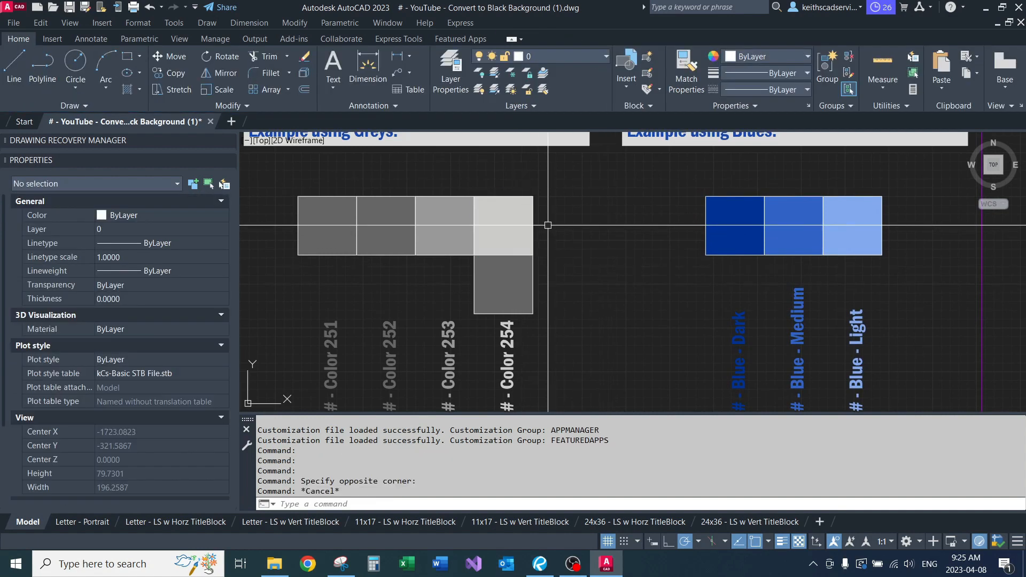
{"action": "left_click", "coordinate": [511, 286]}
{"action": "key", "text": "Escape"}
{"action": "middle_click_drag", "start_coordinate": [569, 294], "coordinate": [573, 264]}
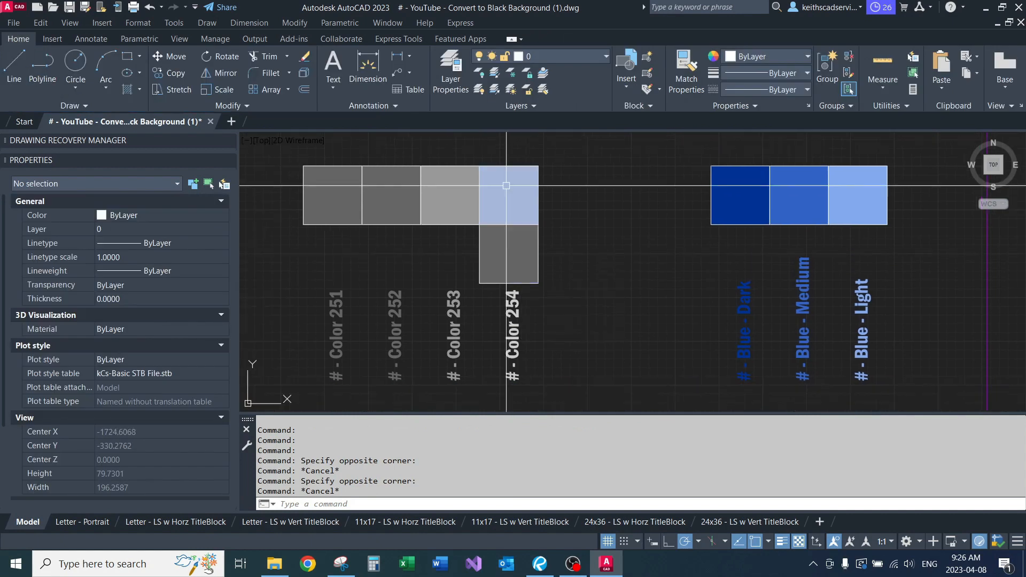
- Erase the copied Color 251 square and its outline below the Color 254 square
{"action": "left_click", "coordinate": [577, 250]}
{"action": "left_click", "coordinate": [497, 259]}
{"action": "type", "text": "e"}
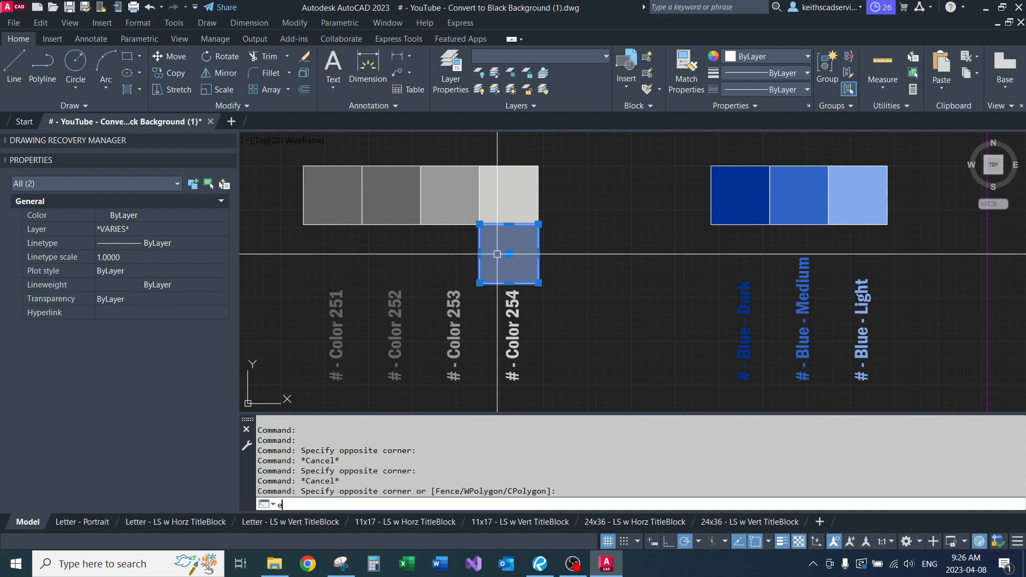
{"action": "key", "text": "space"}
{"action": "middle_click_drag", "start_coordinate": [565, 264], "coordinate": [535, 268]}
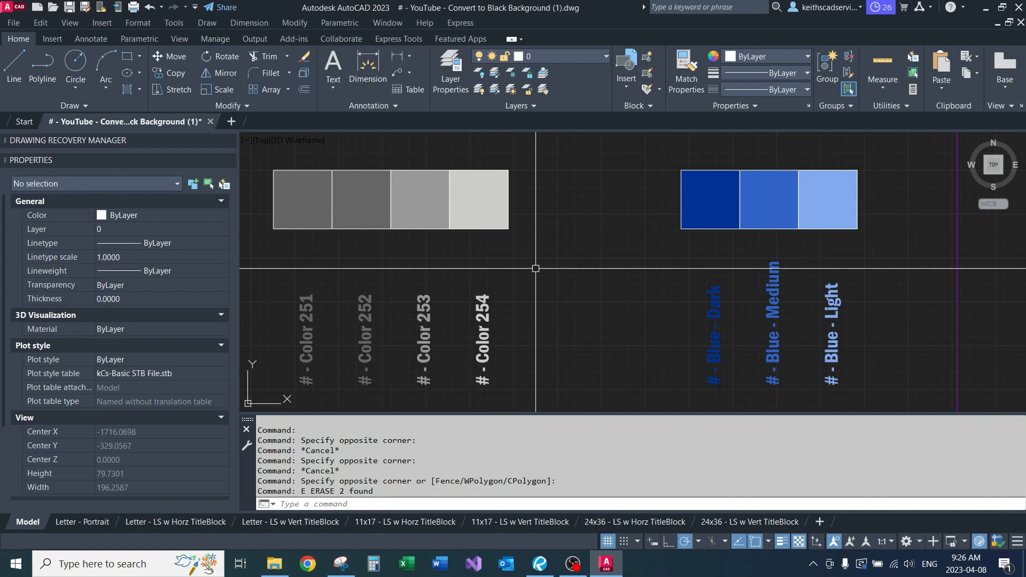
- Examine the Color 251 and Color 252 hatches, comparing their layers and displayed shades on the dark background
{"action": "mouse_move", "coordinate": [543, 277]}
{"action": "middle_mouse_down"}
{"action": "mouse_move", "coordinate": [505, 306]}
{"action": "mouse_move", "coordinate": [580, 280]}
{"action": "mouse_move", "coordinate": [529, 287]}
{"action": "middle_mouse_up"}
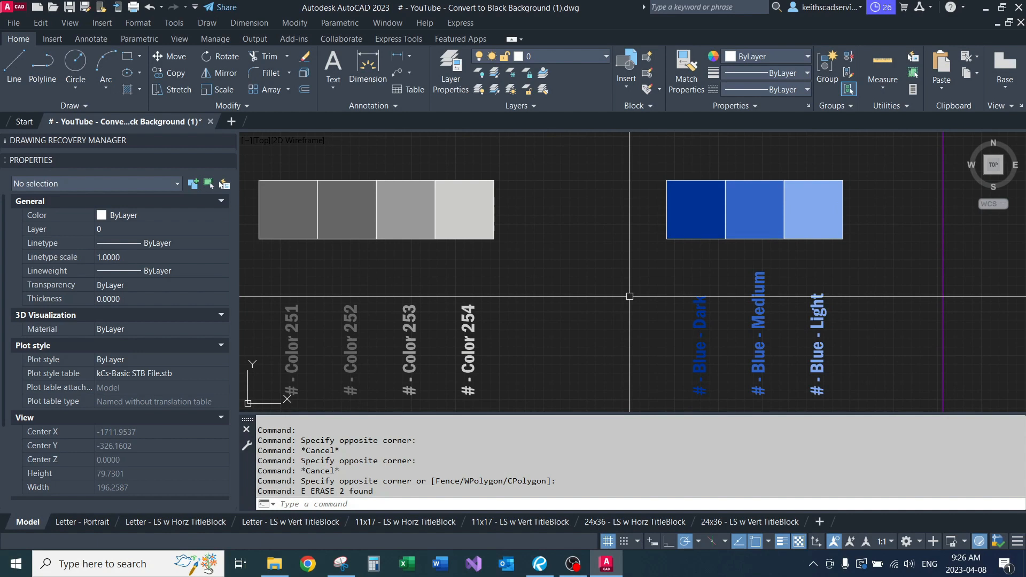
{"action": "mouse_move", "coordinate": [508, 263]}
{"action": "middle_mouse_down"}
{"action": "mouse_move", "coordinate": [485, 304]}
{"action": "mouse_move", "coordinate": [520, 274]}
{"action": "middle_mouse_up"}
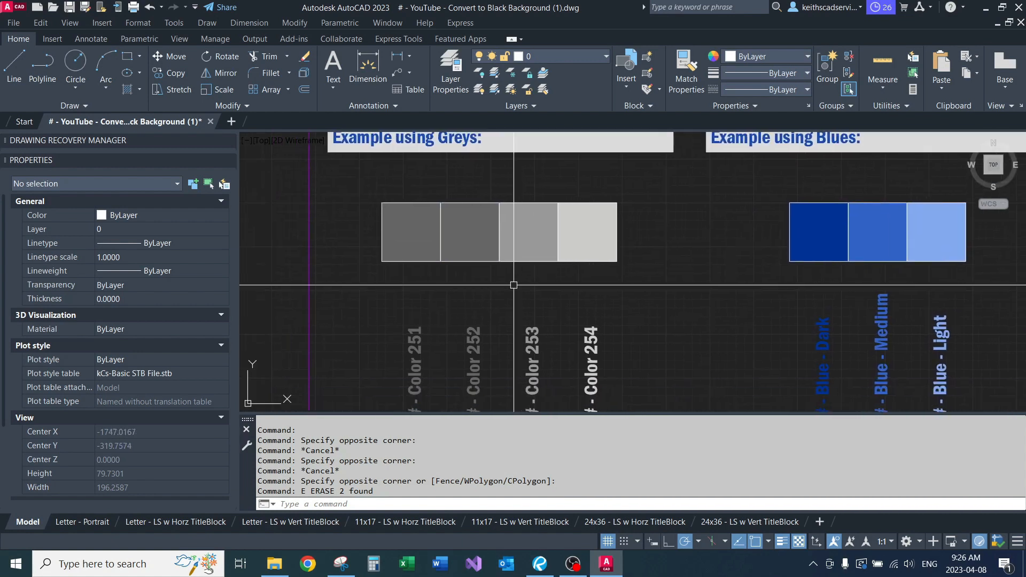
{"action": "left_click", "coordinate": [471, 243]}
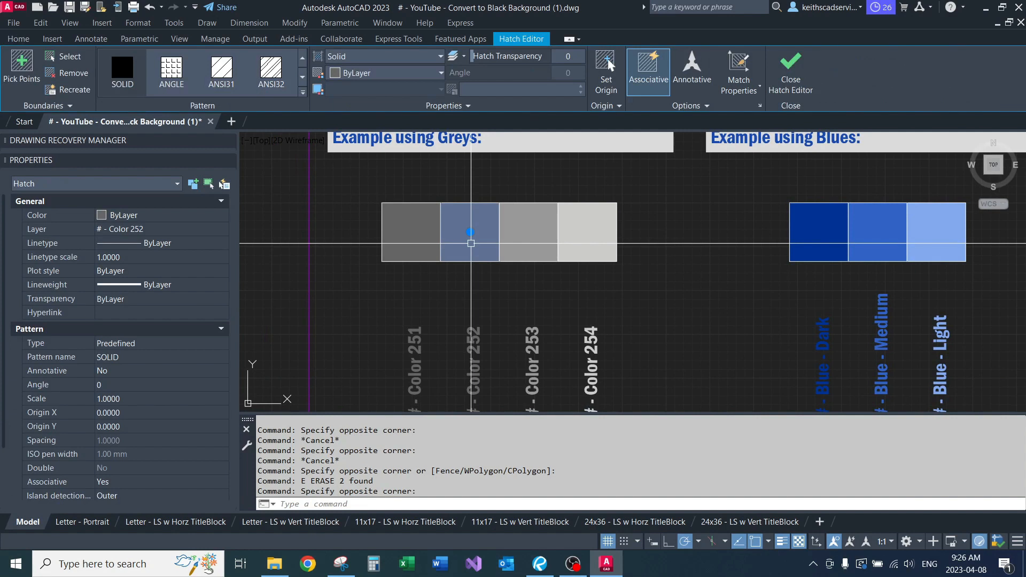
{"action": "key", "text": "Escape"}
{"action": "left_click", "coordinate": [419, 235]}
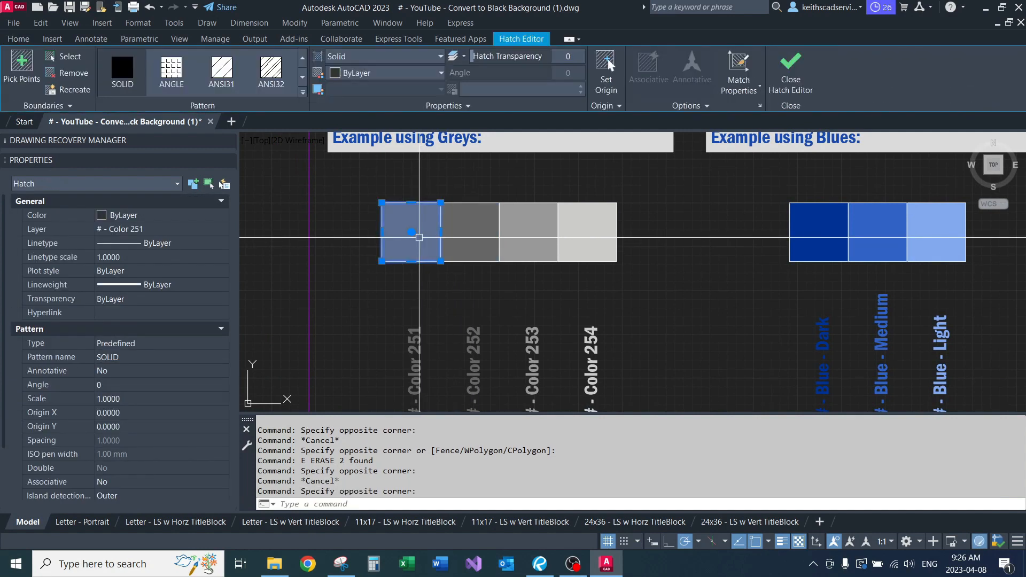
{"action": "middle_click_drag", "start_coordinate": [430, 249], "coordinate": [354, 250]}
{"action": "key", "text": "Escape"}
{"action": "scroll", "coordinate": [344, 252], "scroll_direction": "up", "scroll_amount": 5}
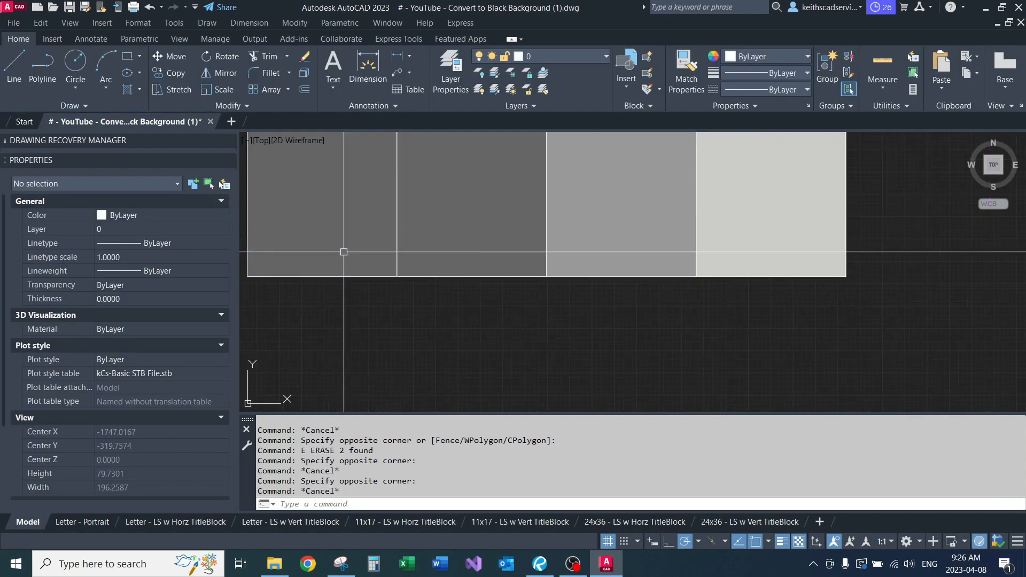
{"action": "scroll", "coordinate": [345, 314], "scroll_direction": "down", "scroll_amount": 2}
{"action": "left_click", "coordinate": [435, 252]}
{"action": "key", "text": "Escape"}
{"action": "left_click", "coordinate": [345, 252]}
{"action": "key", "text": "Escape"}
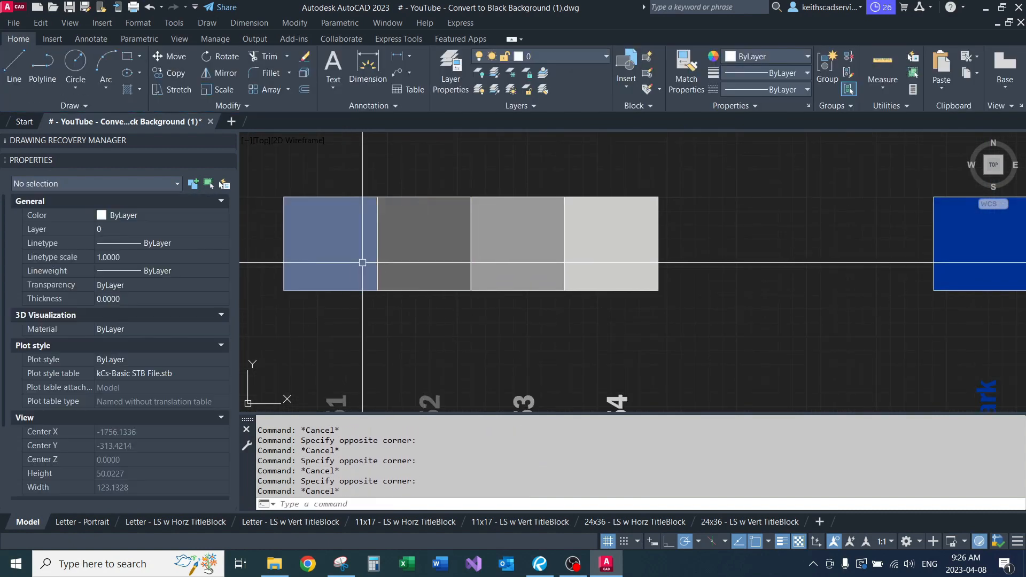
- Examine the light and dark blue hatches and their labels for contrast against the dark background
{"action": "scroll", "coordinate": [377, 268], "scroll_direction": "down", "scroll_amount": 4}
{"action": "middle_click_drag", "start_coordinate": [401, 275], "coordinate": [332, 279]}
{"action": "mouse_move", "coordinate": [480, 297]}
{"action": "middle_mouse_down"}
{"action": "mouse_move", "coordinate": [394, 300]}
{"action": "mouse_move", "coordinate": [464, 257]}
{"action": "middle_mouse_up"}
{"action": "scroll", "coordinate": [449, 308], "scroll_direction": "up", "scroll_amount": 2}
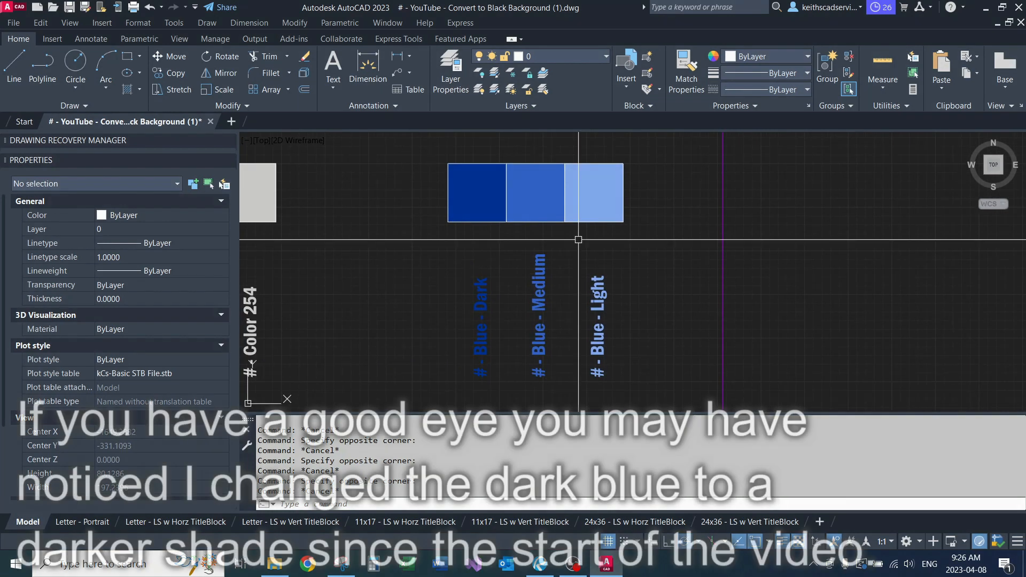
{"action": "left_click", "coordinate": [601, 201]}
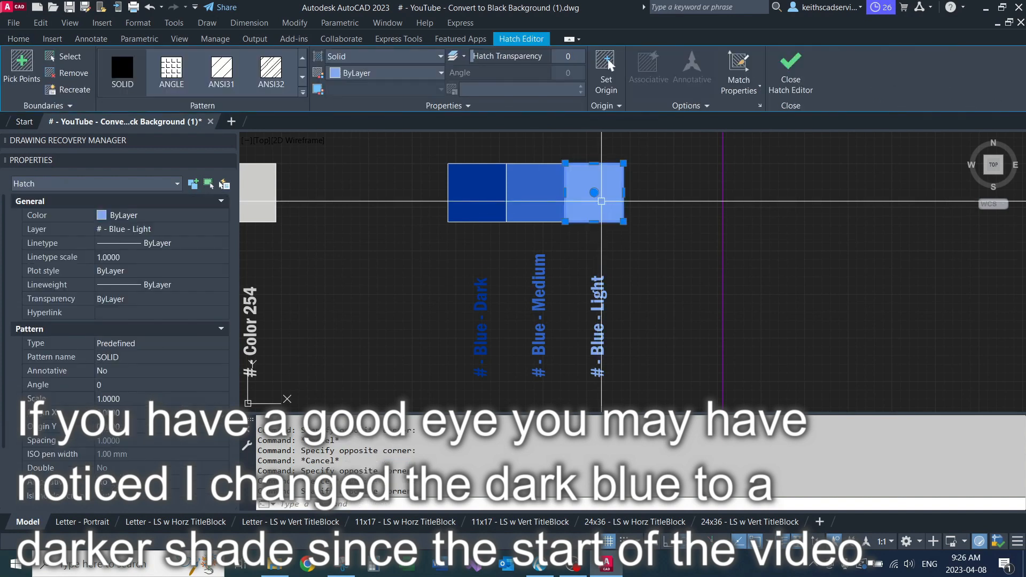
{"action": "key", "text": "Escape"}
{"action": "left_click", "coordinate": [498, 185]}
{"action": "left_click", "coordinate": [489, 195]}
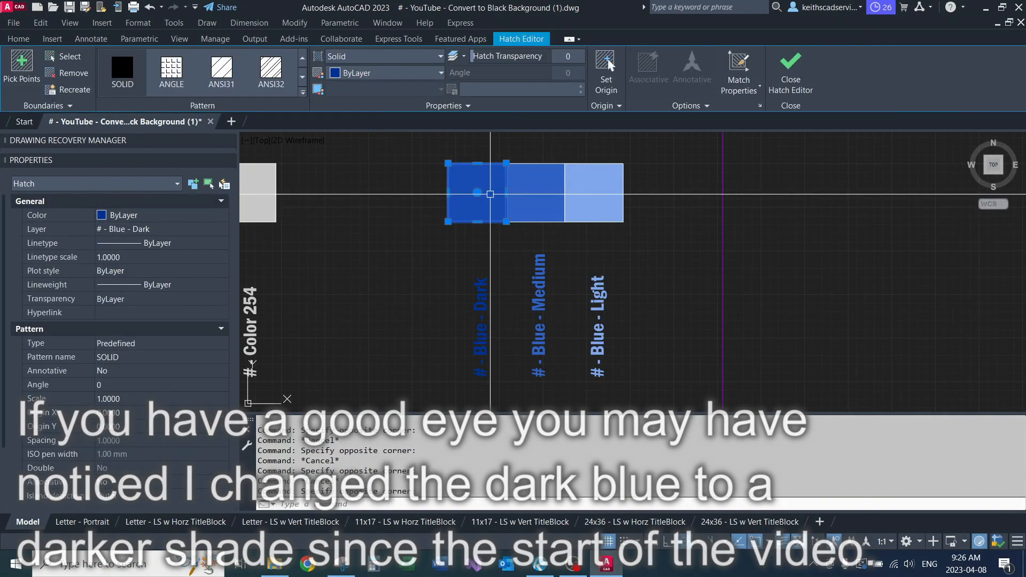
{"action": "key", "text": "Escape"}
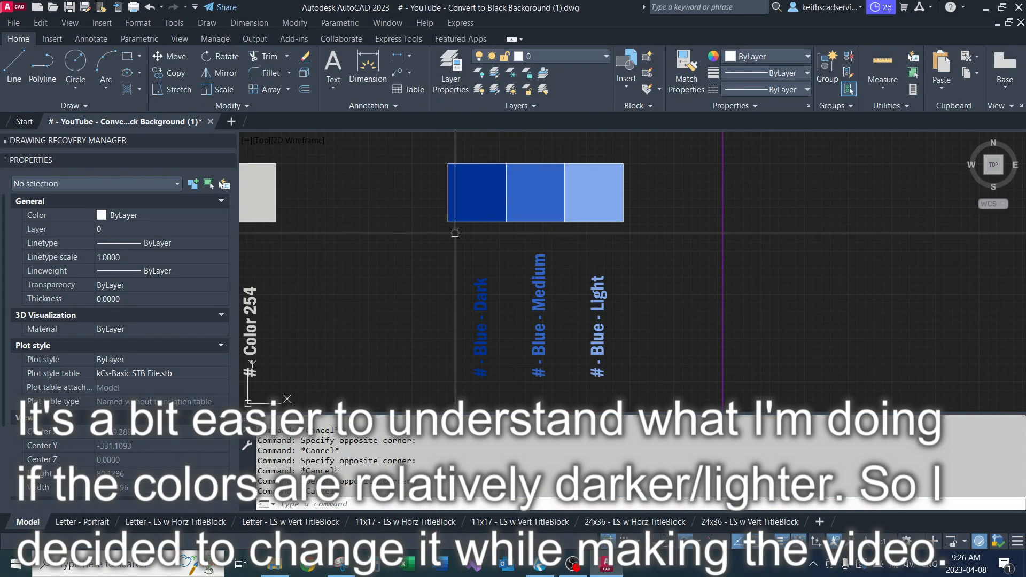
{"action": "left_click", "coordinate": [614, 249]}
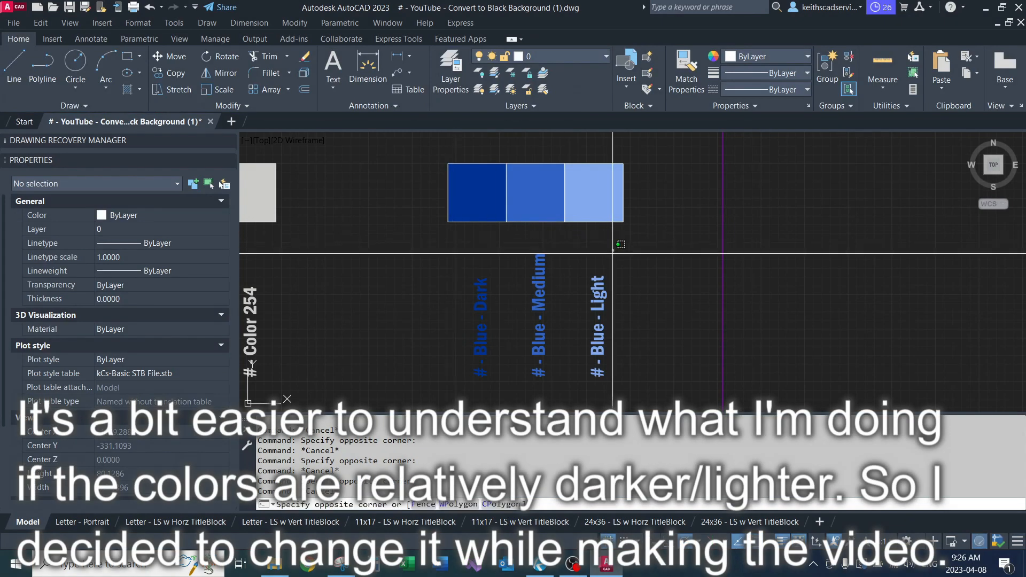
{"action": "left_click", "coordinate": [591, 331]}
{"action": "key", "text": "Escape"}
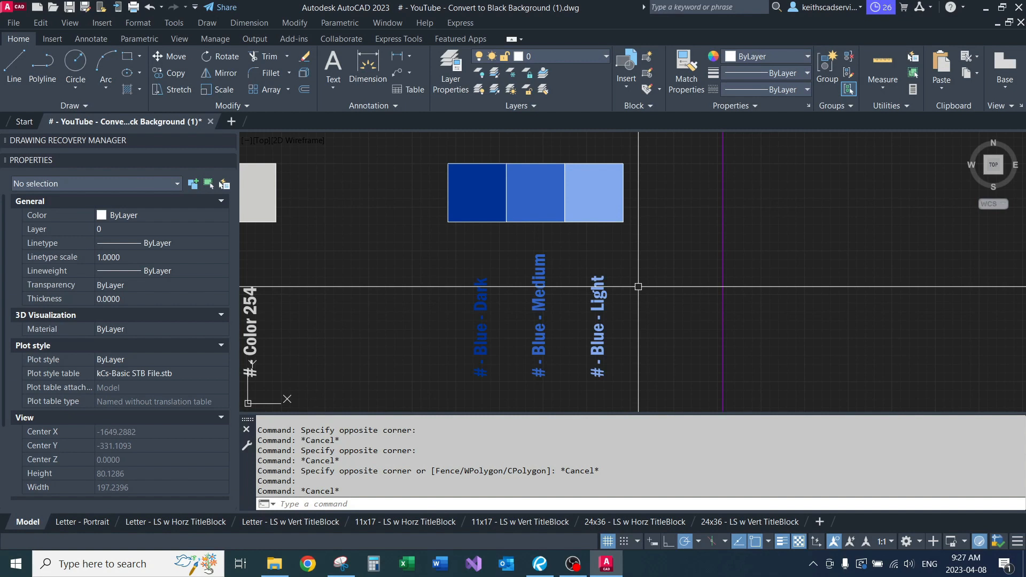
- Copy the light blue hatch to an empty spot just beside and slightly below the row of blue squares
{"action": "scroll", "coordinate": [638, 287], "scroll_direction": "down", "scroll_amount": 4}
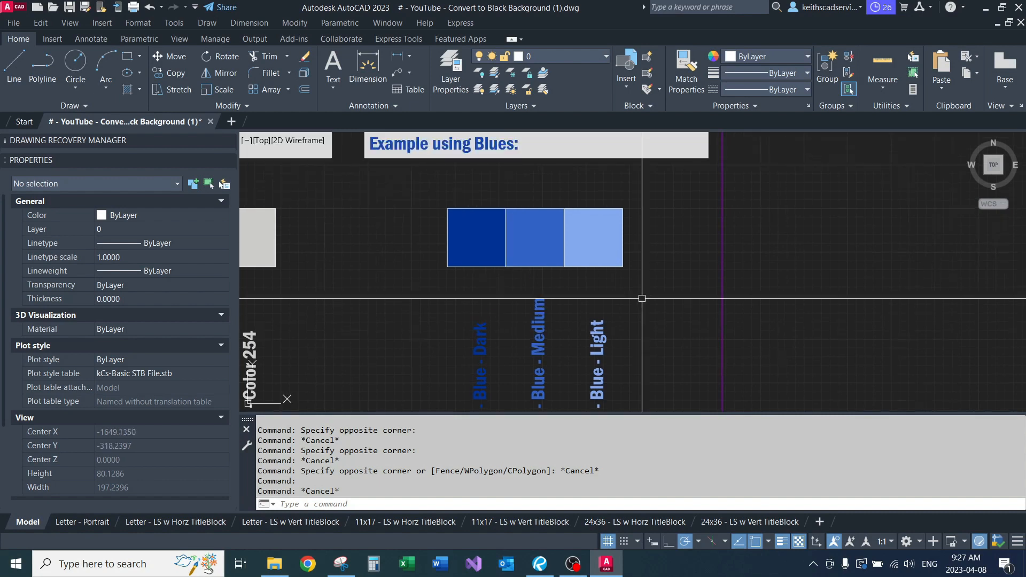
{"action": "scroll", "coordinate": [648, 261], "scroll_direction": "up", "scroll_amount": 4}
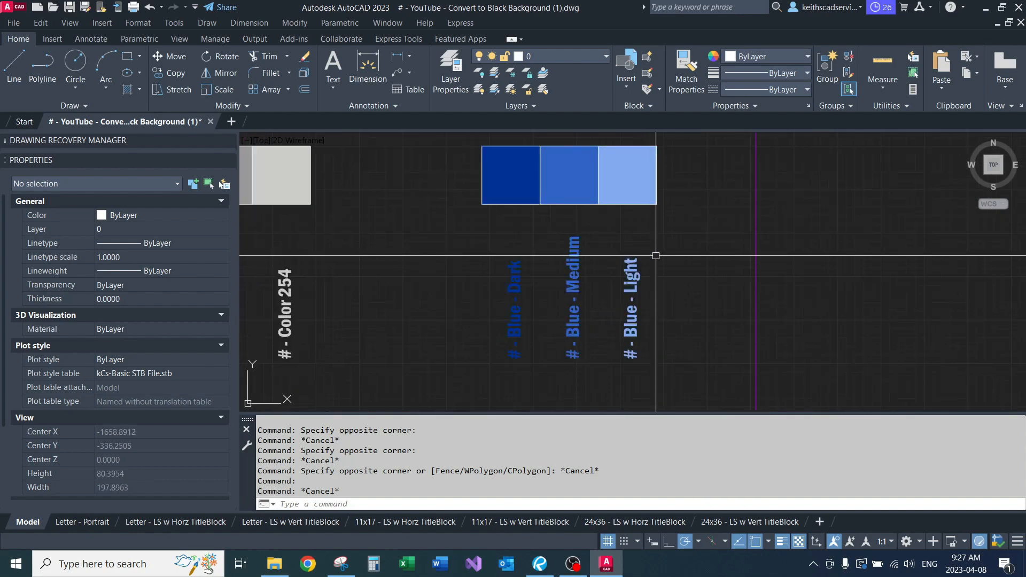
{"action": "mouse_move", "coordinate": [684, 227]}
{"action": "middle_mouse_down"}
{"action": "mouse_move", "coordinate": [618, 287]}
{"action": "mouse_move", "coordinate": [642, 195]}
{"action": "mouse_move", "coordinate": [625, 249]}
{"action": "mouse_move", "coordinate": [647, 229]}
{"action": "middle_mouse_up"}
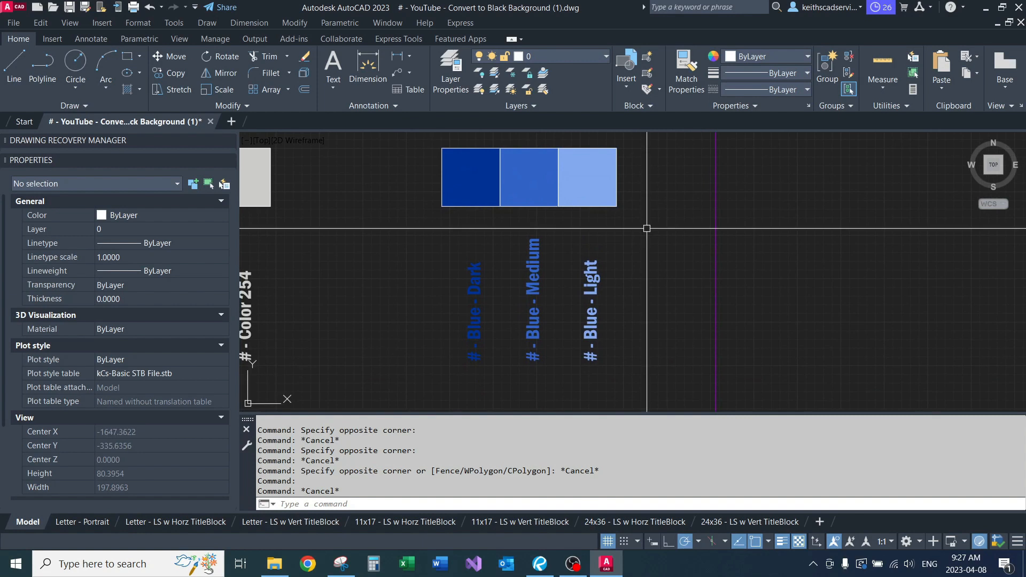
{"action": "left_click", "coordinate": [605, 192]}
{"action": "type", "text": "c"}
{"action": "key", "text": "space"}
{"action": "left_click", "coordinate": [635, 245]}
{"action": "left_click", "coordinate": [696, 270]}
{"action": "key", "text": "space"}
- Try yellow as the color of the copied light blue hatch
{"action": "left_click_drag", "start_coordinate": [680, 252], "coordinate": [659, 213]}
{"action": "left_click", "coordinate": [148, 218]}
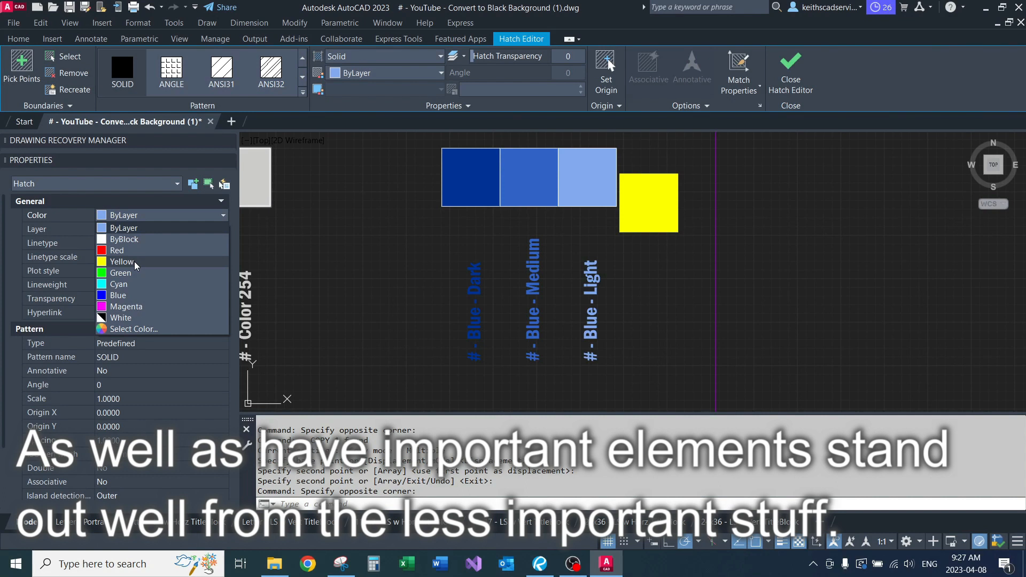
{"action": "key", "text": "Escape"}
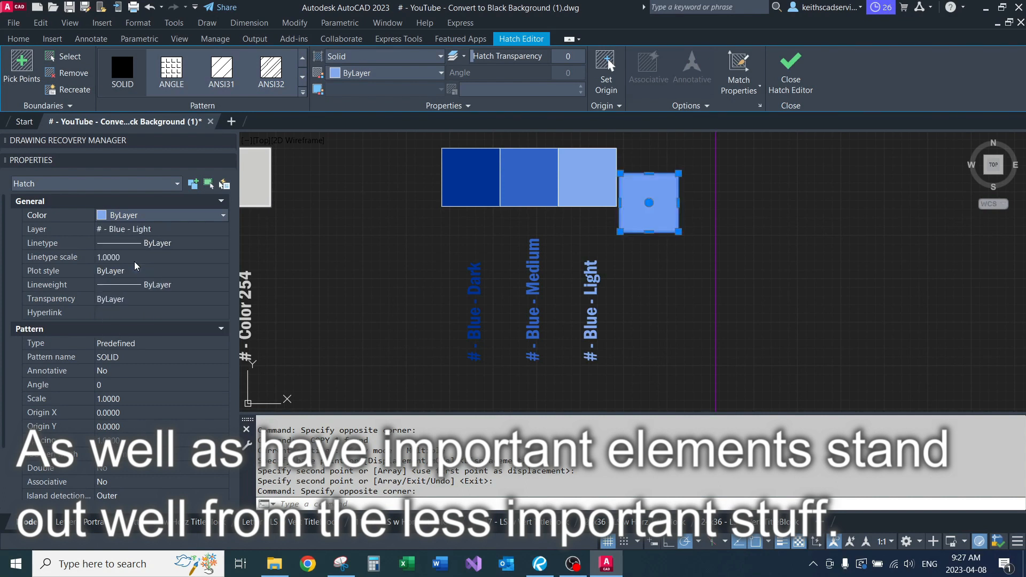
- Erase the copied light blue hatch beside the row of blue squares
{"action": "key", "text": "Escape"}
{"action": "key", "text": "Escape"}
{"action": "left_click", "coordinate": [647, 257]}
{"action": "left_click", "coordinate": [637, 206]}
{"action": "type", "text": "e"}
{"action": "key", "text": "Return"}
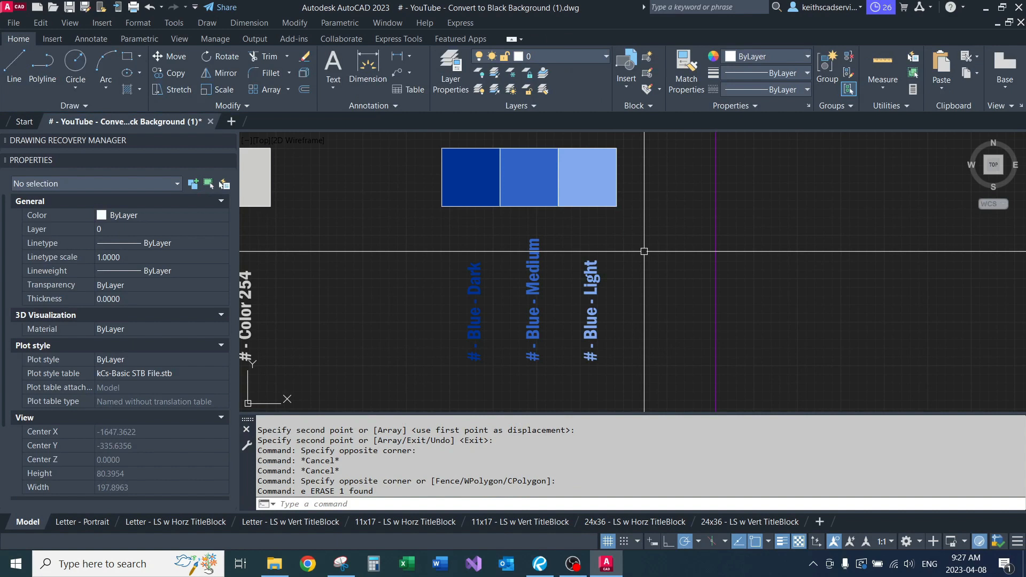
- Examine the light, dark and medium blue samples and their labels for contrast against the dark background
{"action": "left_click", "coordinate": [583, 270]}
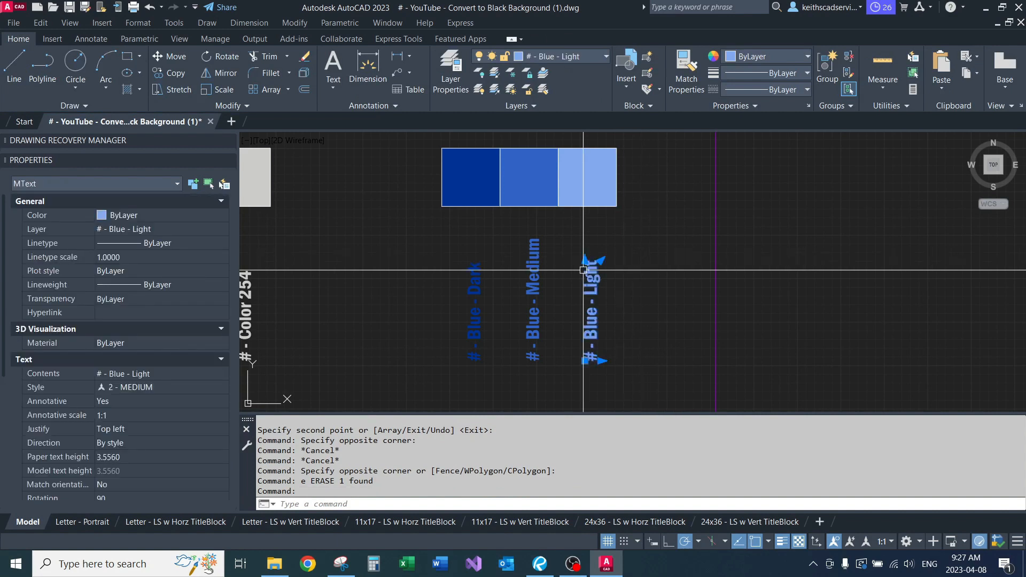
{"action": "middle_click_drag", "start_coordinate": [633, 259], "coordinate": [641, 279]}
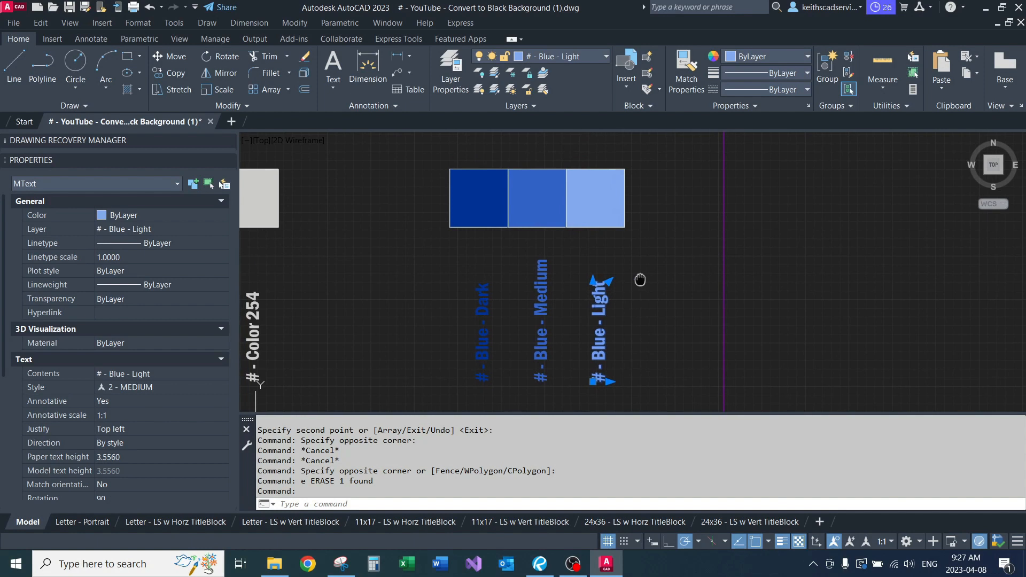
{"action": "key", "text": "Escape"}
{"action": "left_click", "coordinate": [478, 215]}
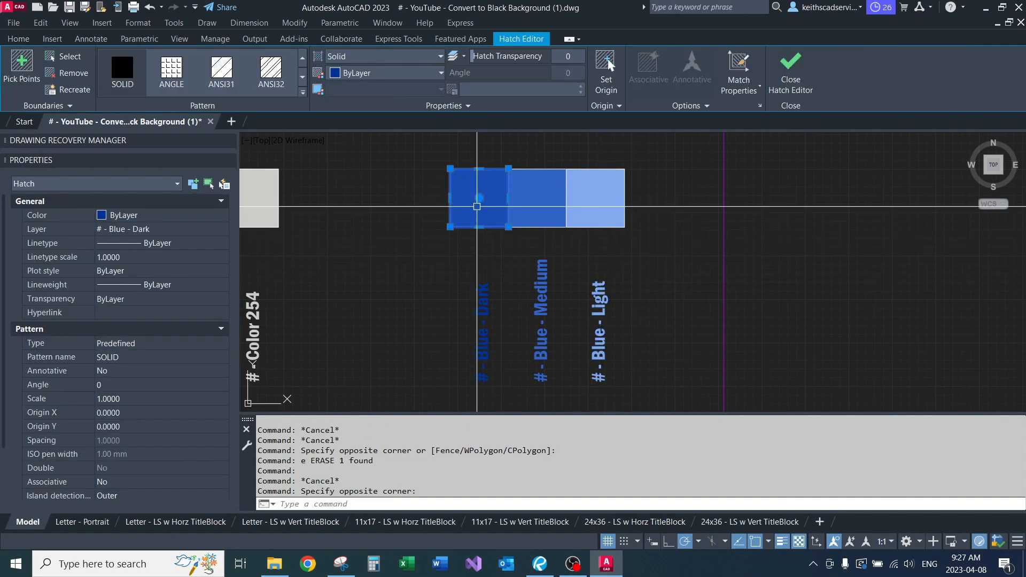
{"action": "mouse_move", "coordinate": [480, 254]}
{"action": "middle_mouse_down"}
{"action": "mouse_move", "coordinate": [509, 212]}
{"action": "mouse_move", "coordinate": [474, 260]}
{"action": "middle_mouse_up"}
{"action": "key", "text": "Escape"}
{"action": "left_click", "coordinate": [532, 285]}
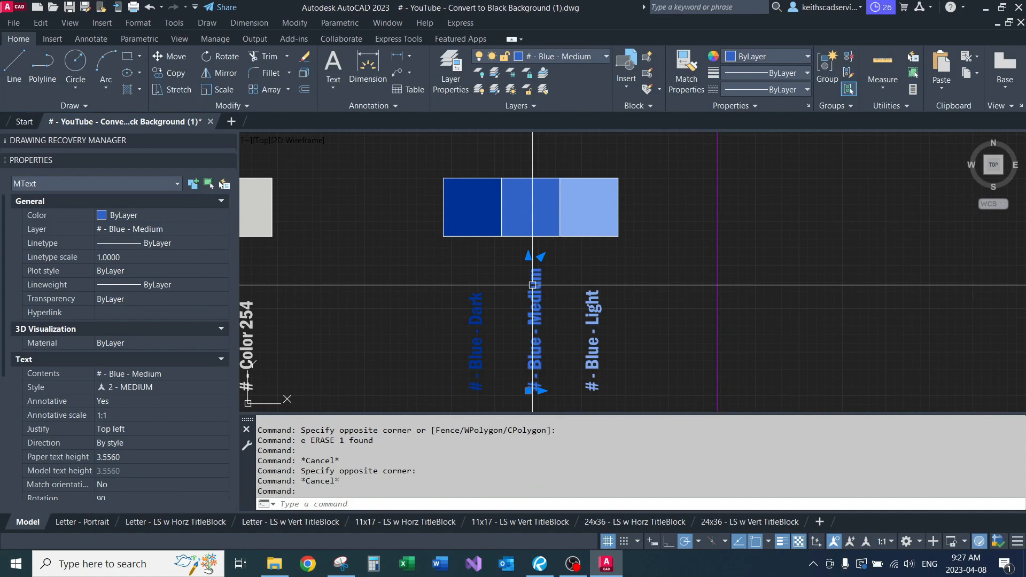
{"action": "key", "text": "Escape"}
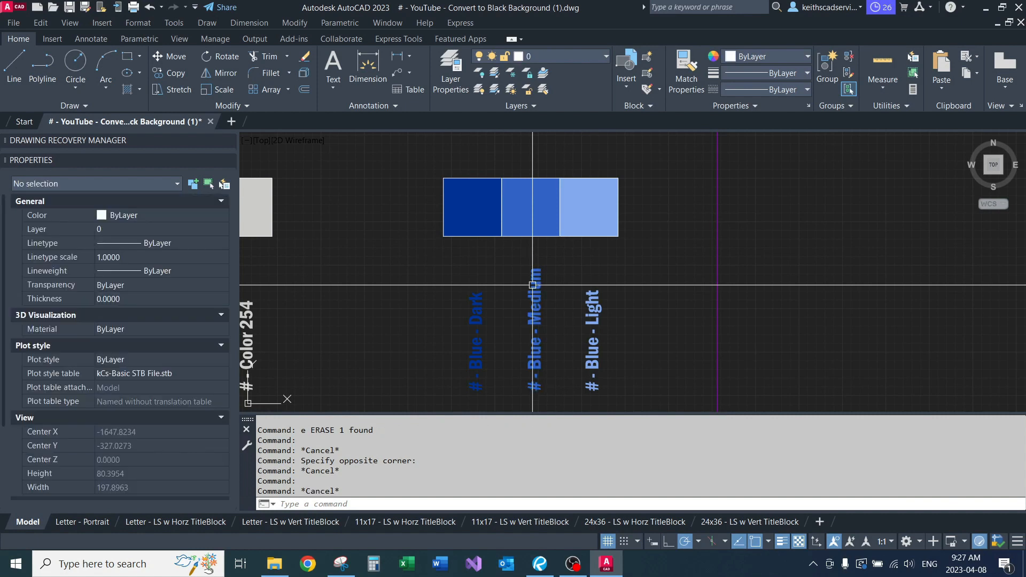
{"action": "middle_click_drag", "start_coordinate": [532, 284], "coordinate": [711, 289]}
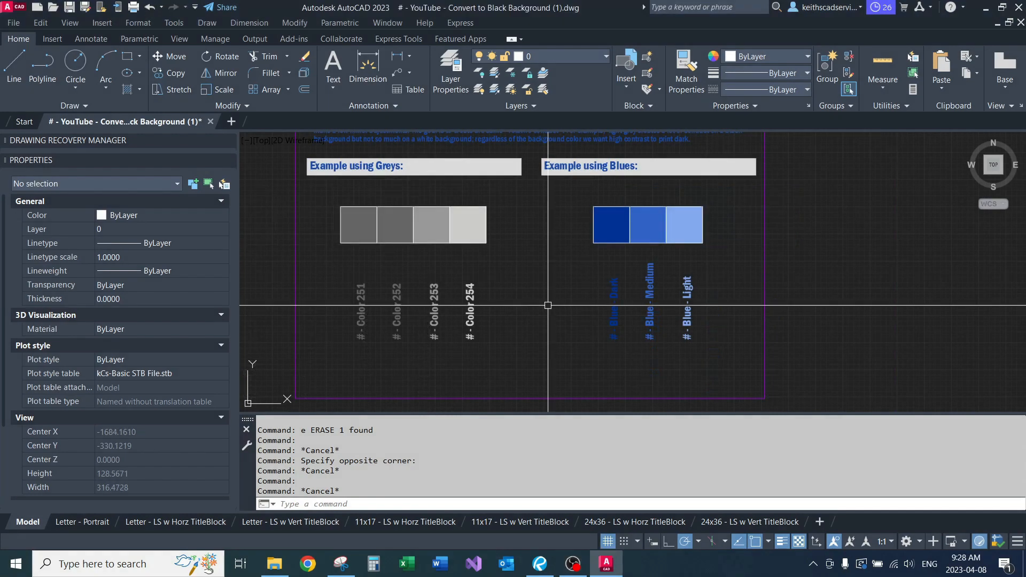
- Open the model's plot settings with the extended options shown, and open kCs-Basic STB File.stb for editing
{"action": "key", "text": "ctrl+p"}
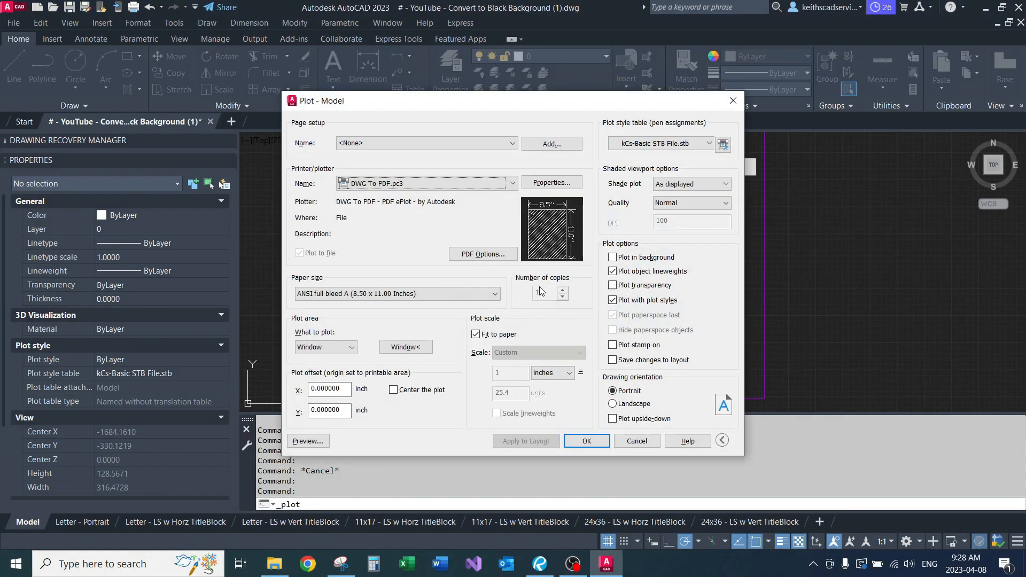
{"action": "left_click", "coordinate": [722, 440]}
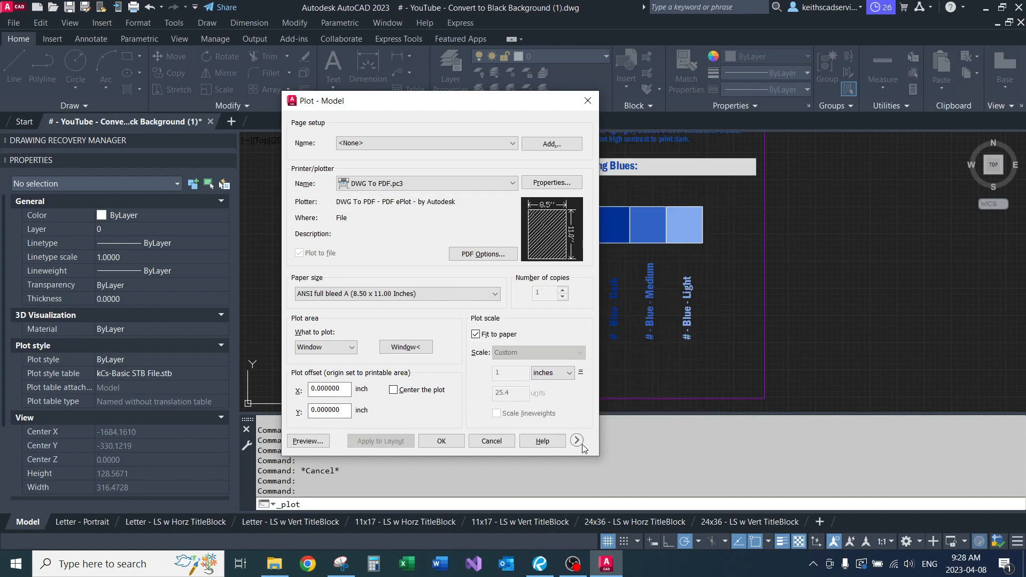
{"action": "left_click", "coordinate": [579, 442]}
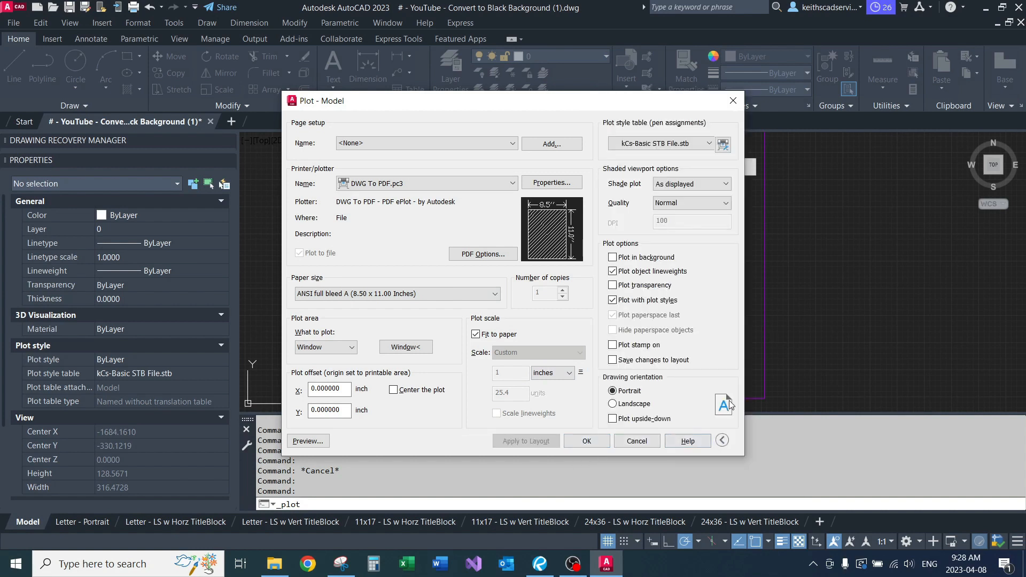
{"action": "left_click", "coordinate": [722, 439]}
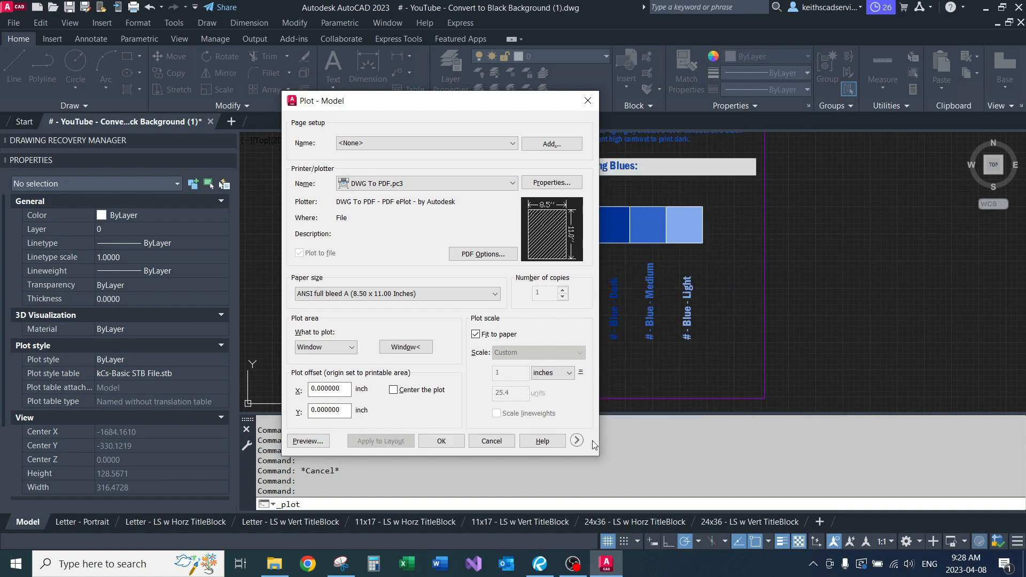
{"action": "left_click", "coordinate": [581, 443]}
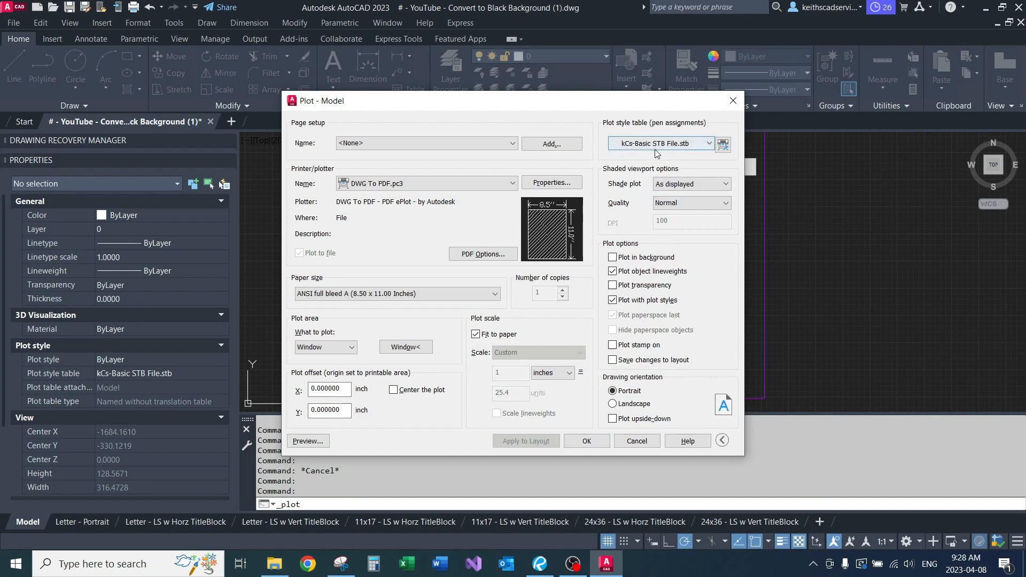
{"action": "left_click", "coordinate": [722, 145]}
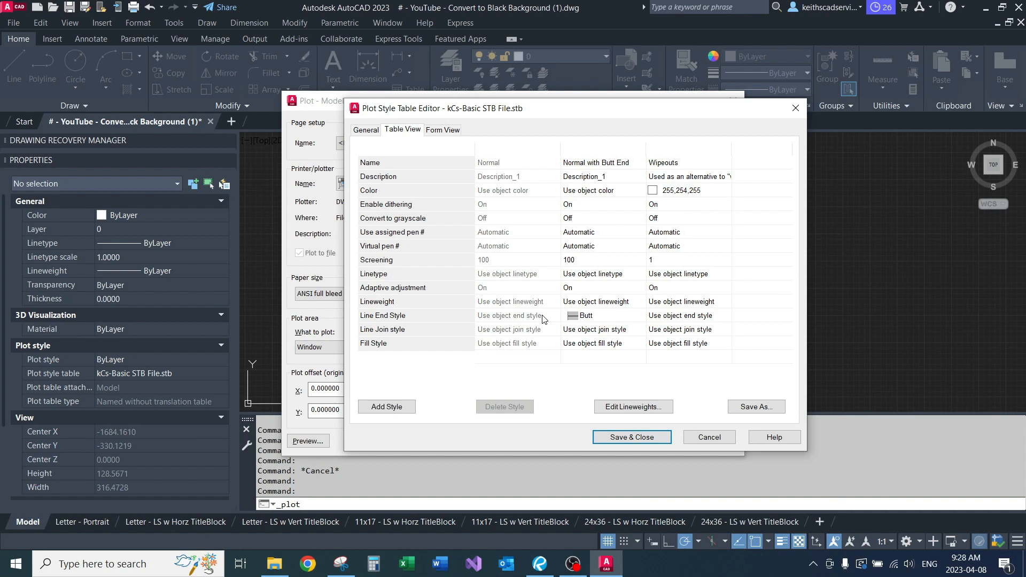
- Save a copy of the plot style table as "kCs-Demo STB File.stb"
{"action": "left_click", "coordinate": [738, 409]}
{"action": "left_click", "coordinate": [469, 367]}
{"action": "left_click_drag", "start_coordinate": [470, 366], "coordinate": [452, 367]}
{"action": "type", "text": "De"}
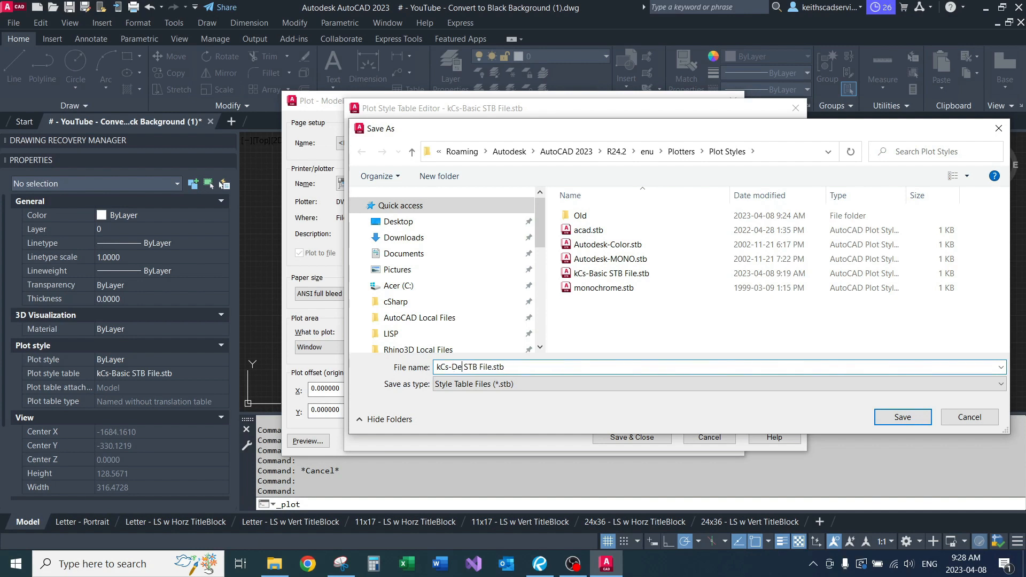
{"action": "type", "text": "mo"}
{"action": "left_click", "coordinate": [922, 418]}
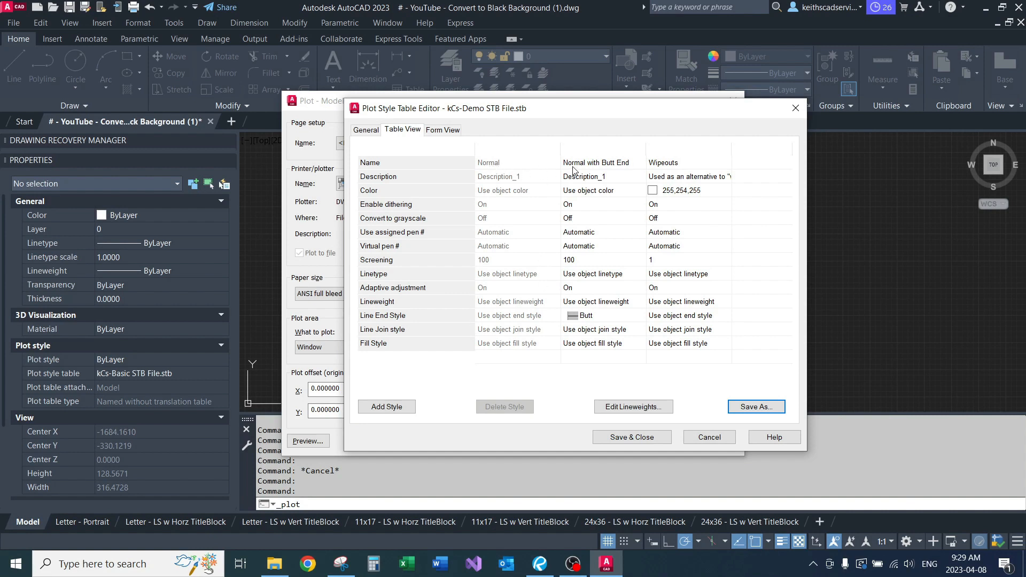
- Examine the line end options of Normal with Butt End and the Wipeouts style, and leave the plot settings without plotting
{"action": "left_click", "coordinate": [606, 319]}
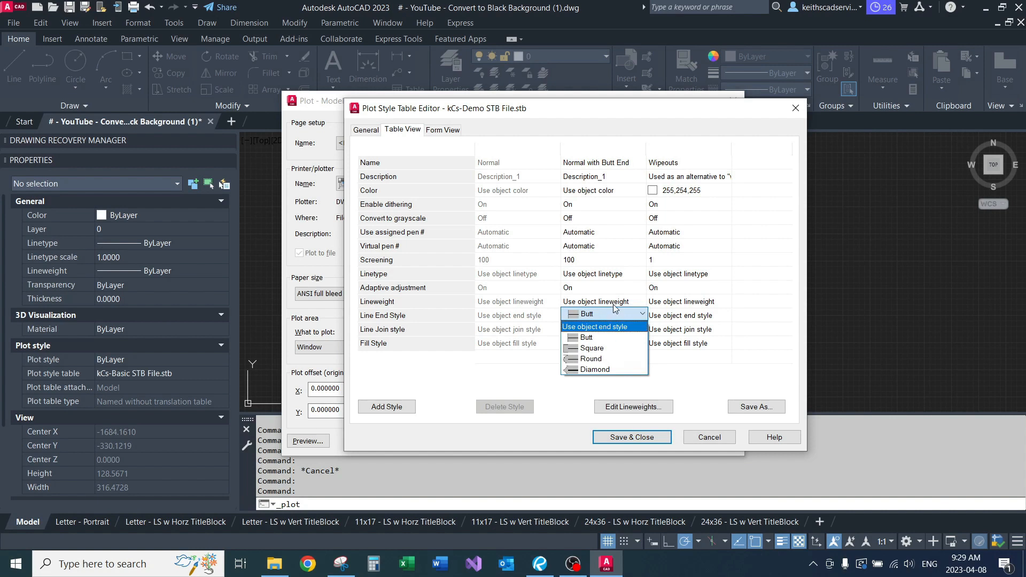
{"action": "left_click", "coordinate": [543, 367]}
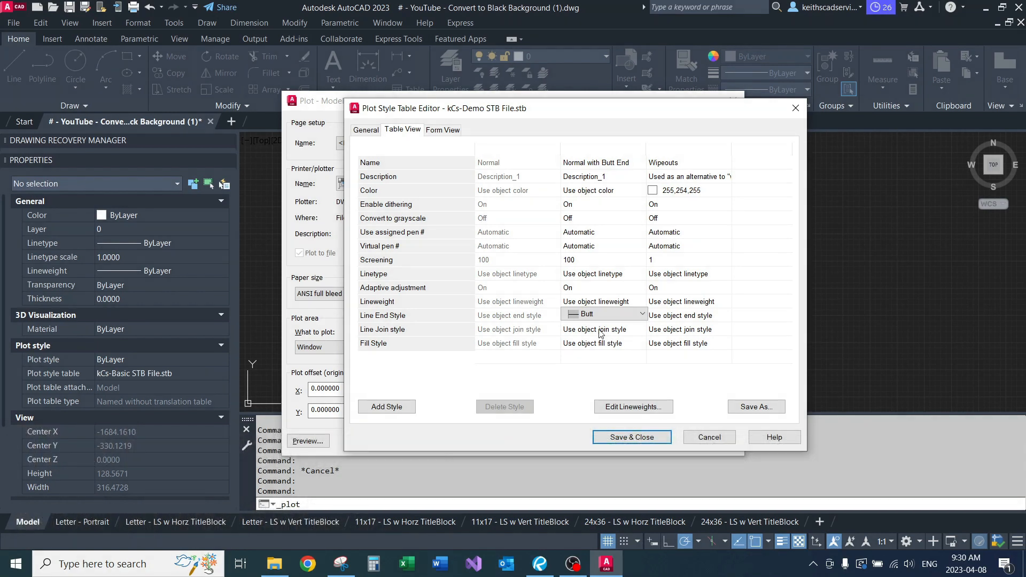
{"action": "left_click", "coordinate": [692, 161]}
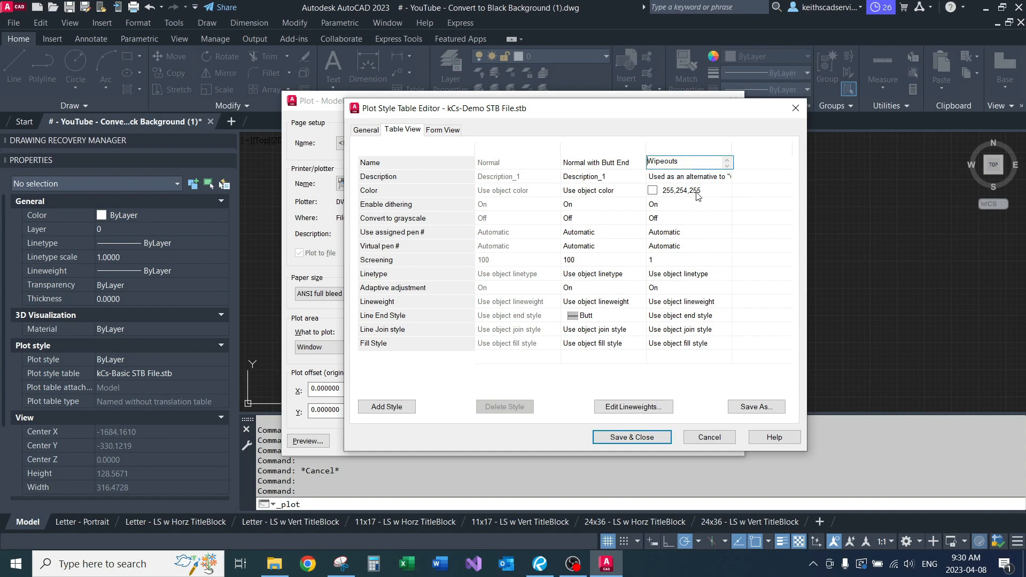
{"action": "left_click", "coordinate": [719, 438]}
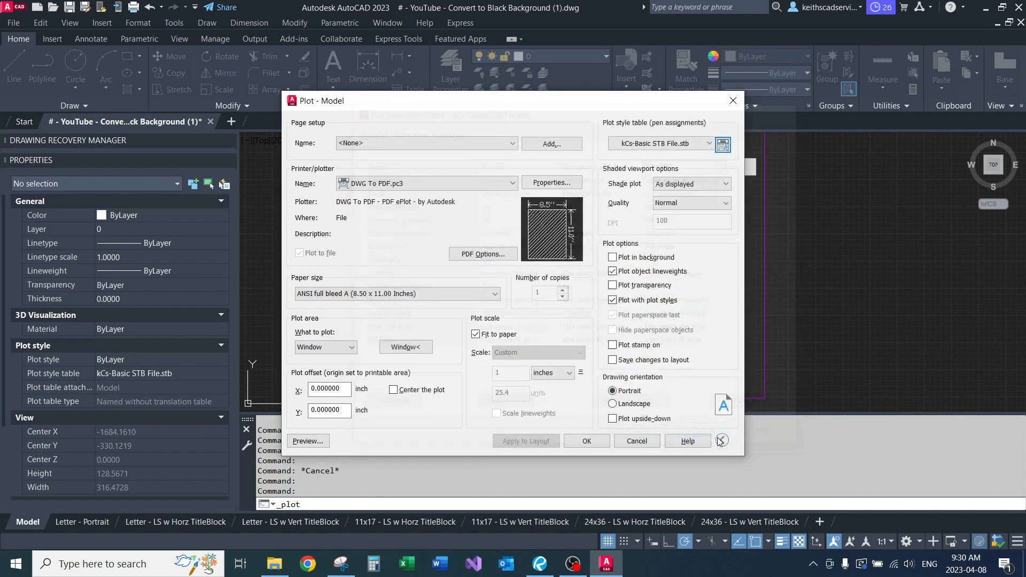
{"action": "left_click", "coordinate": [642, 441]}
- Find the 150 - DETAIL-HATCH-WIPEOUT layer in the layer list and check its assigned plot style
{"action": "type", "text": "layer"}
{"action": "key", "text": "Return"}
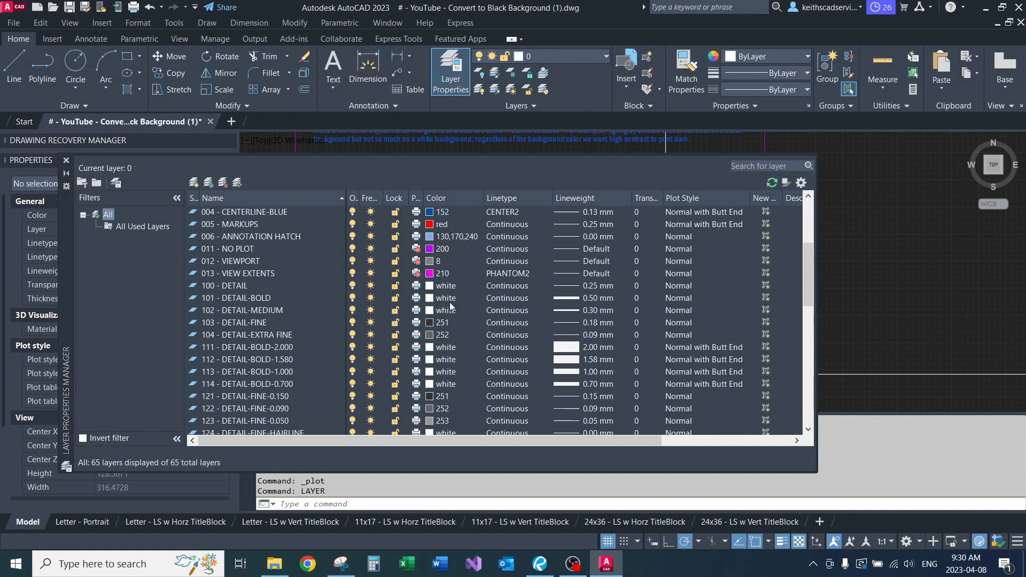
{"action": "scroll", "coordinate": [432, 316], "scroll_direction": "down", "scroll_amount": 6}
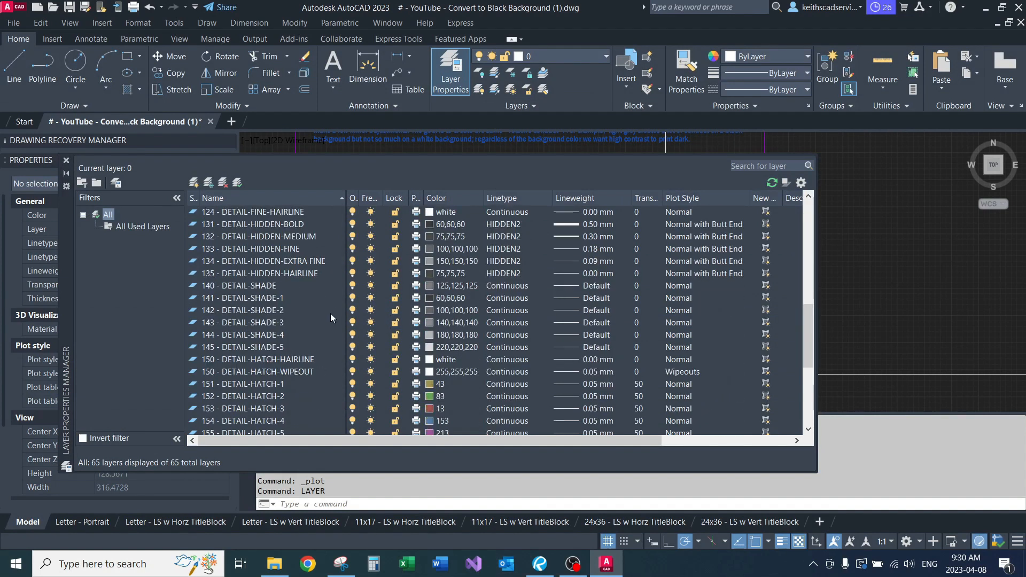
{"action": "left_click", "coordinate": [309, 371]}
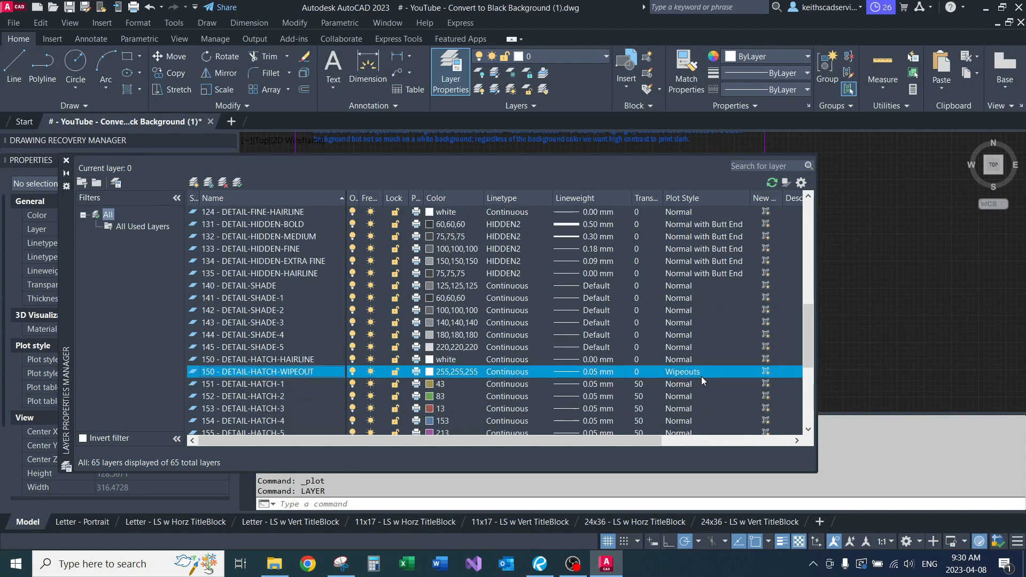
- Try the true color 242,203,251 for the 150 - DETAIL-HATCH-WIPEOUT layer and undo the change
{"action": "left_click", "coordinate": [462, 371]}
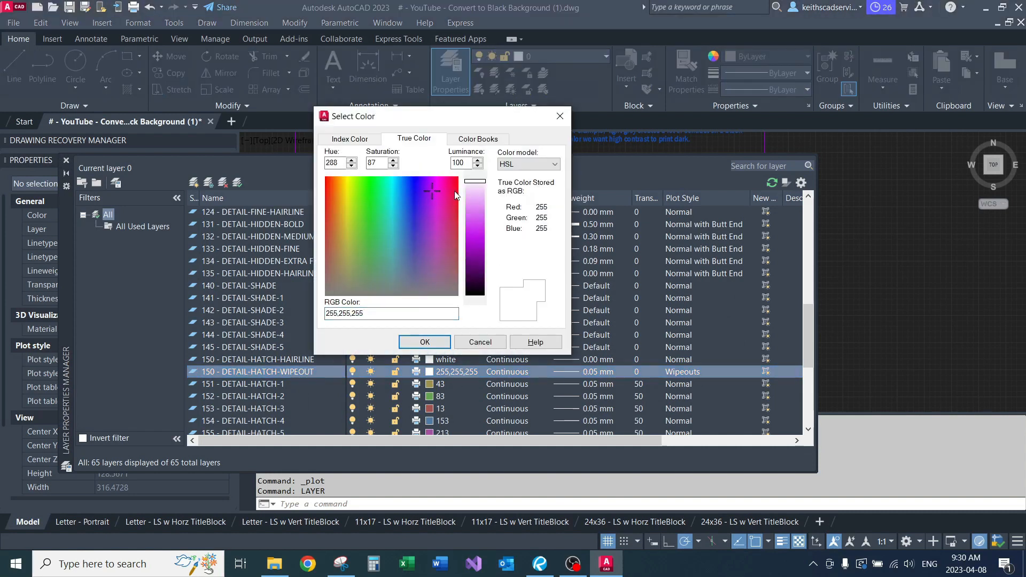
{"action": "left_click", "coordinate": [469, 196]}
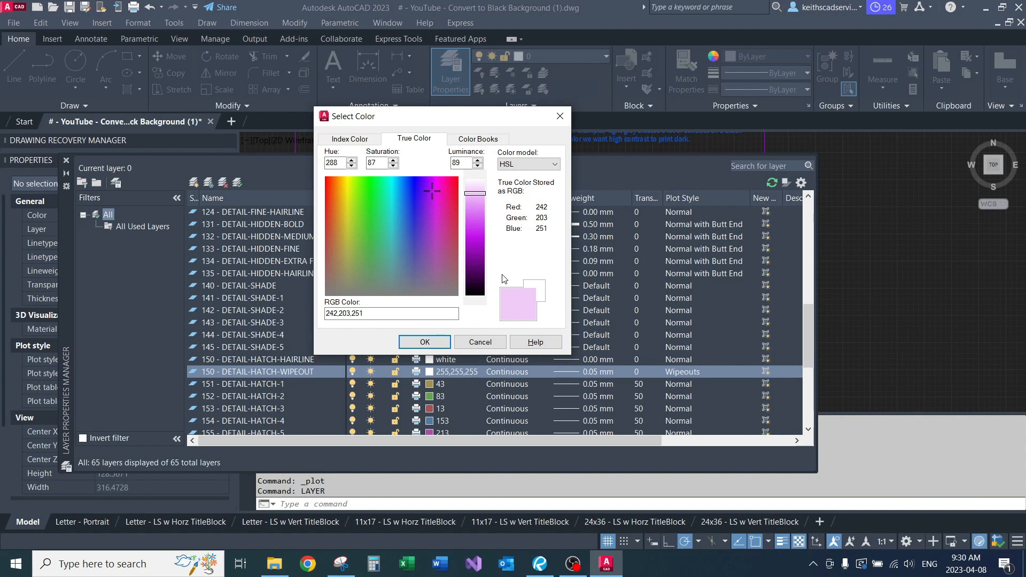
{"action": "left_click", "coordinate": [419, 343]}
{"action": "key", "text": "ctrl+z"}
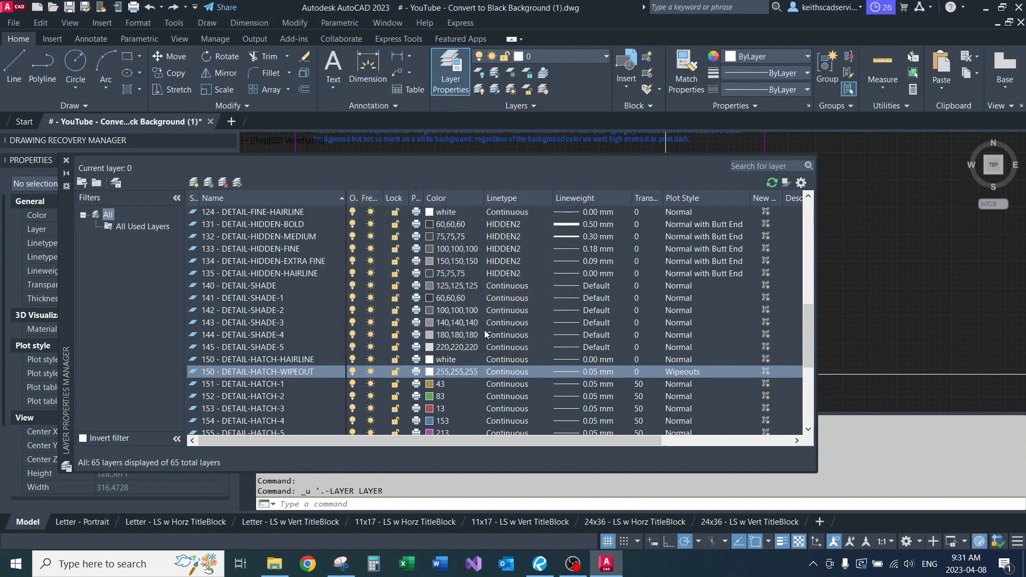
- Review the plot style choices for the 150 - DETAIL-HATCH-WIPEOUT and # - Color 254 layers without changing either
{"action": "left_click", "coordinate": [669, 372]}
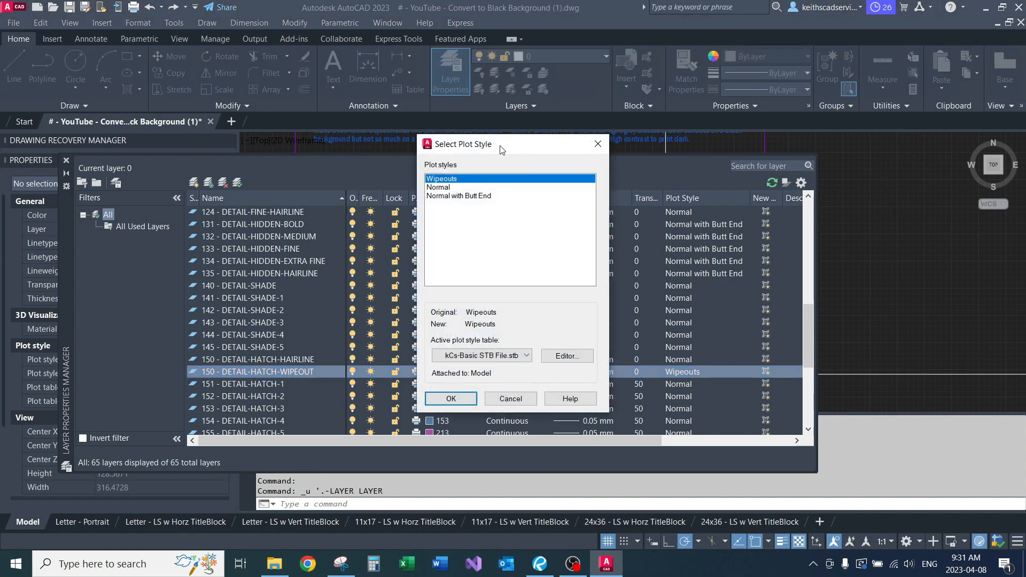
{"action": "left_click", "coordinate": [598, 144]}
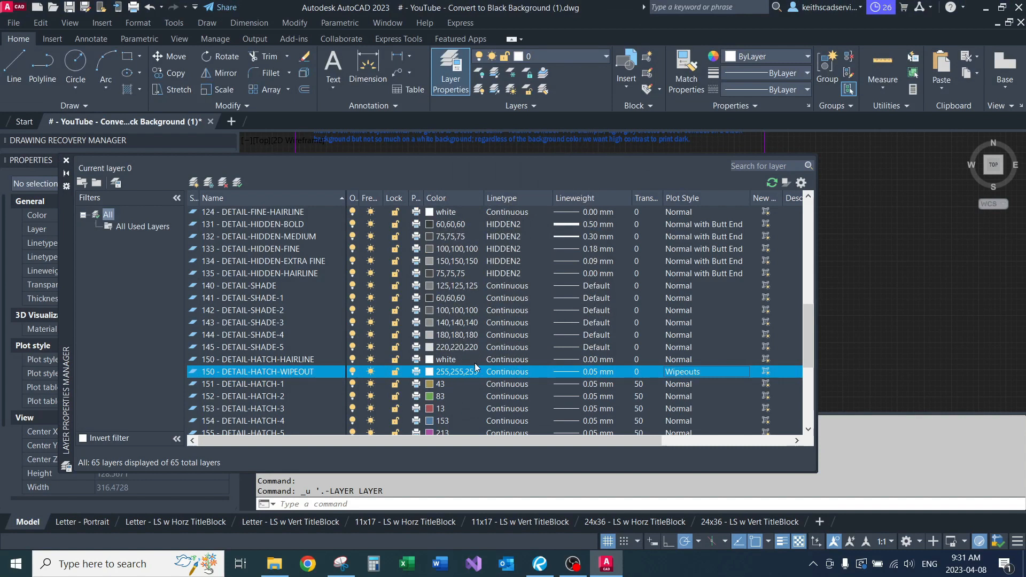
{"action": "scroll", "coordinate": [704, 283], "scroll_direction": "up", "scroll_amount": 10}
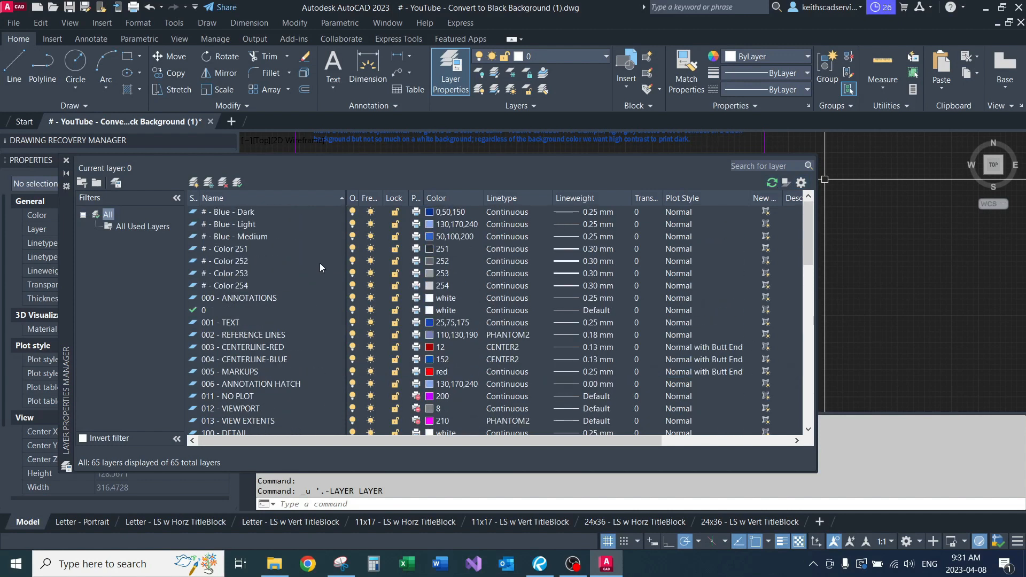
{"action": "left_click", "coordinate": [231, 286]}
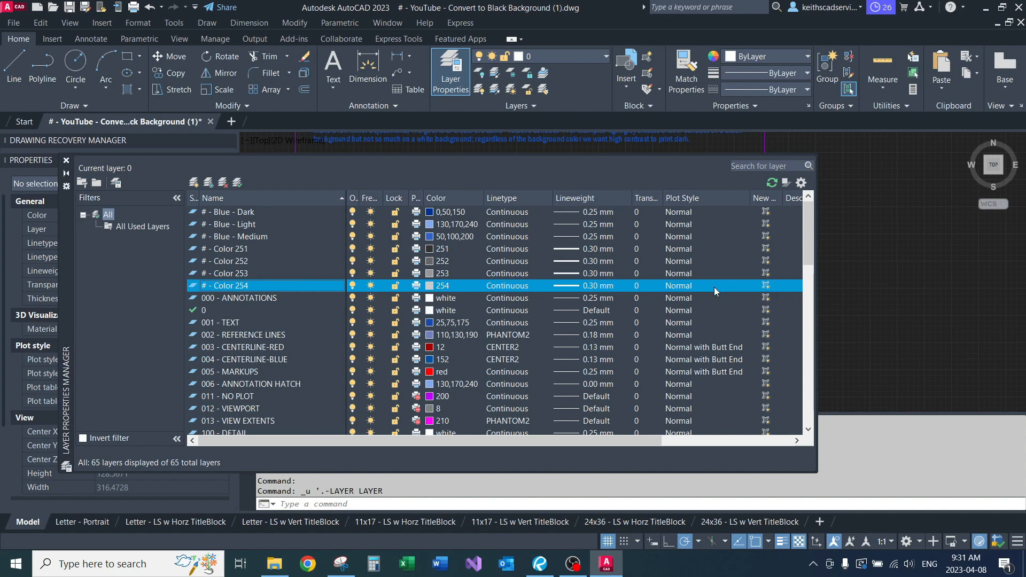
{"action": "left_click", "coordinate": [714, 287]}
{"action": "left_click", "coordinate": [597, 144]}
- Examine the kCs-Basic STB File.stb table through the # - Color 254 layer's plot style selection, and close the layer list
{"action": "left_click", "coordinate": [695, 286]}
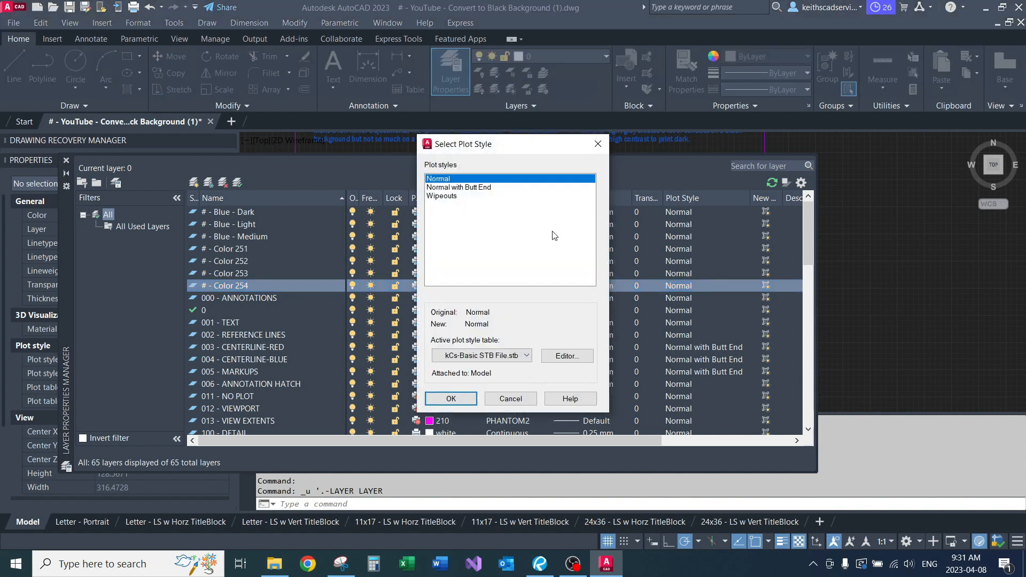
{"action": "left_click", "coordinate": [567, 356]}
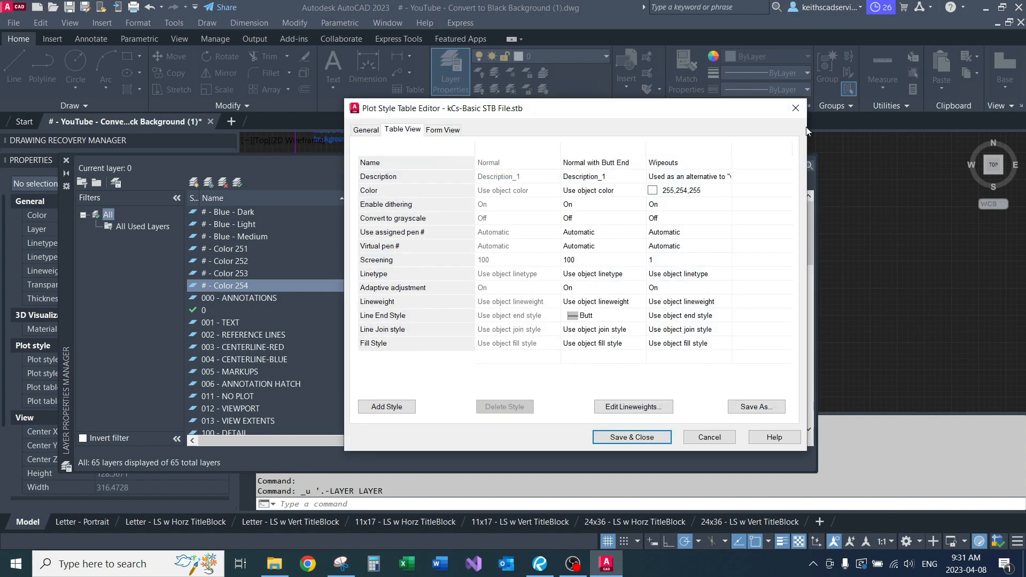
{"action": "left_click", "coordinate": [796, 108]}
{"action": "left_click", "coordinate": [604, 144]}
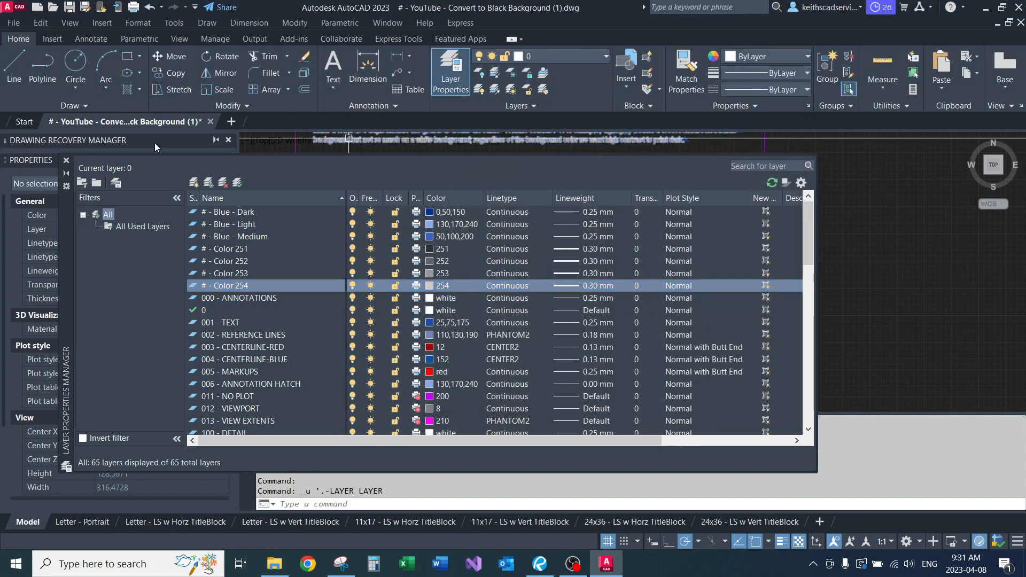
{"action": "left_click", "coordinate": [66, 160]}
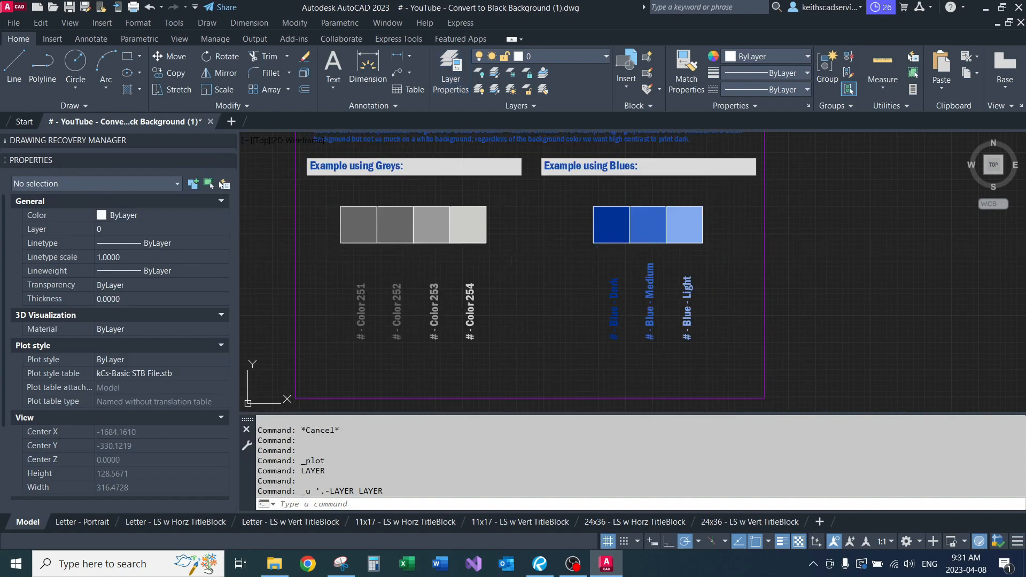
- Start a plot of the model and assign the kCs-Demo STB File.stb plot style table to all layouts
{"action": "key", "text": "ctrl+p"}
{"action": "left_click", "coordinate": [673, 144]}
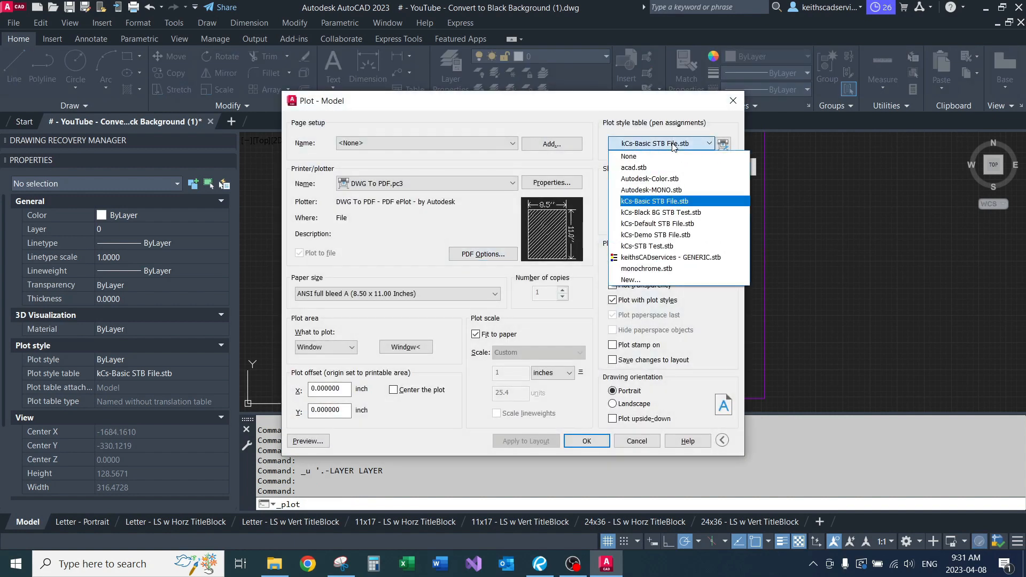
{"action": "left_click", "coordinate": [661, 236]}
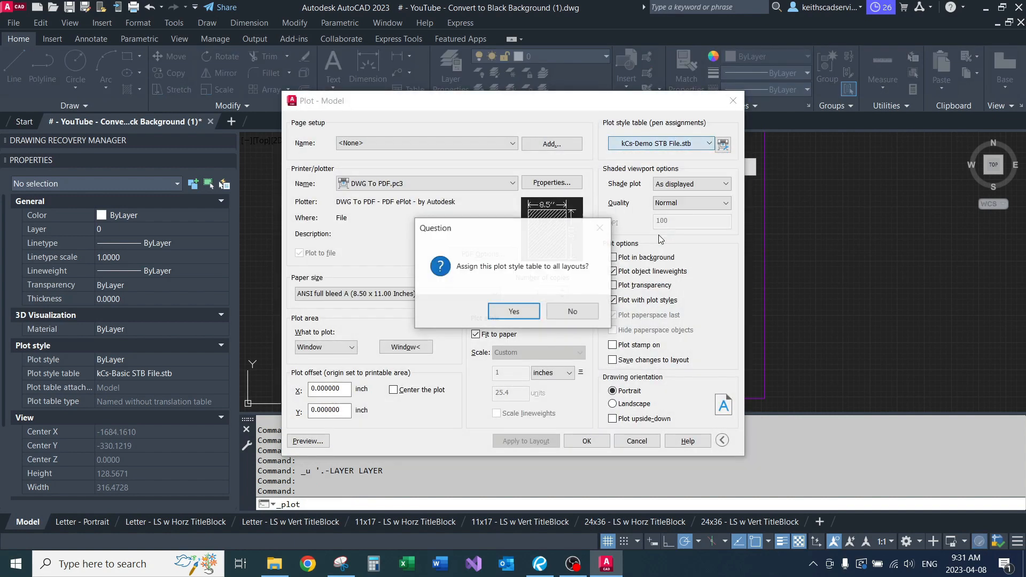
{"action": "left_click", "coordinate": [515, 312]}
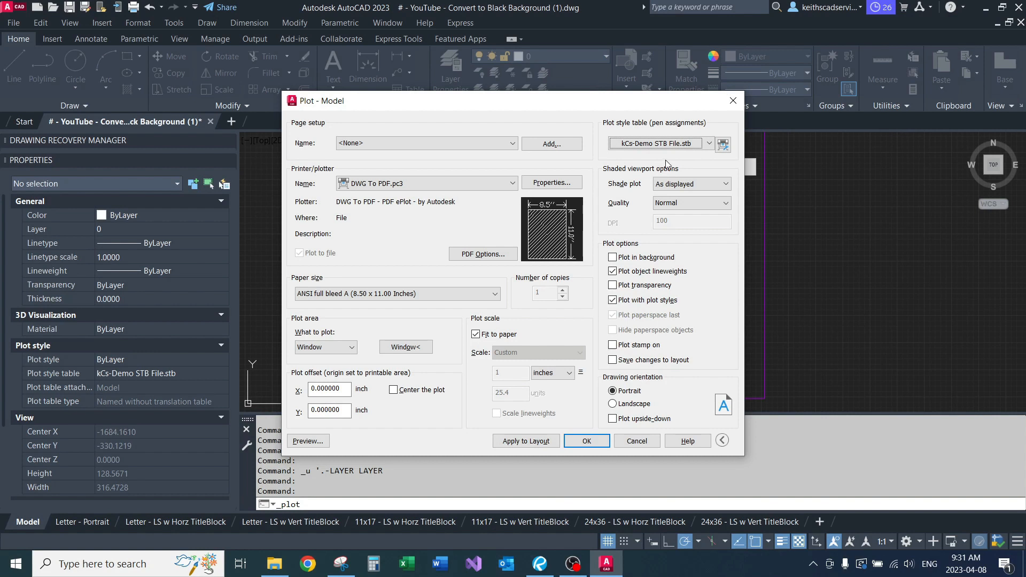
- Open the kCs-Demo STB File.stb table for editing and add a plot style named Grey - 254
{"action": "left_click", "coordinate": [722, 145]}
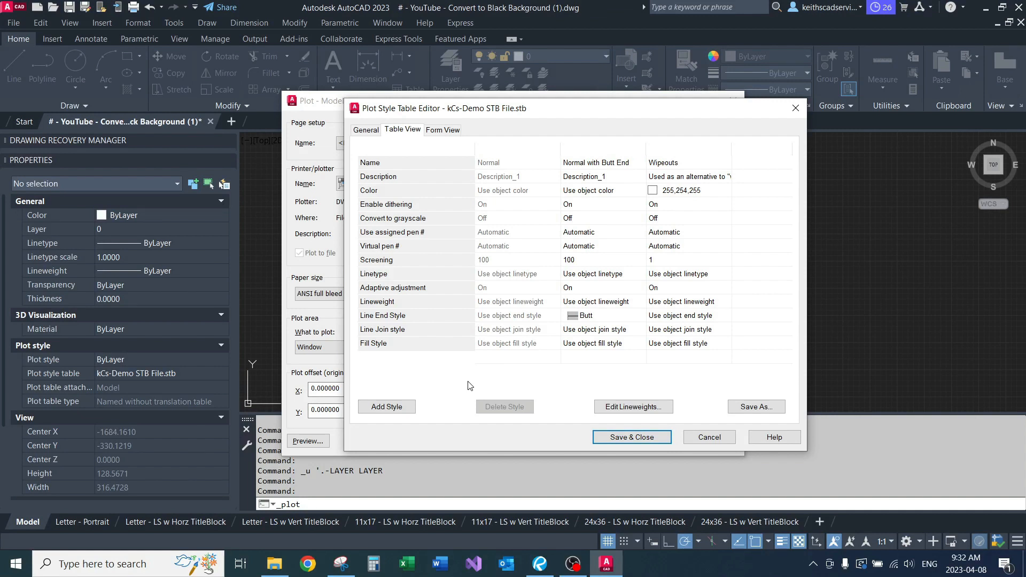
{"action": "left_click_drag", "start_coordinate": [567, 116], "coordinate": [507, 90]}
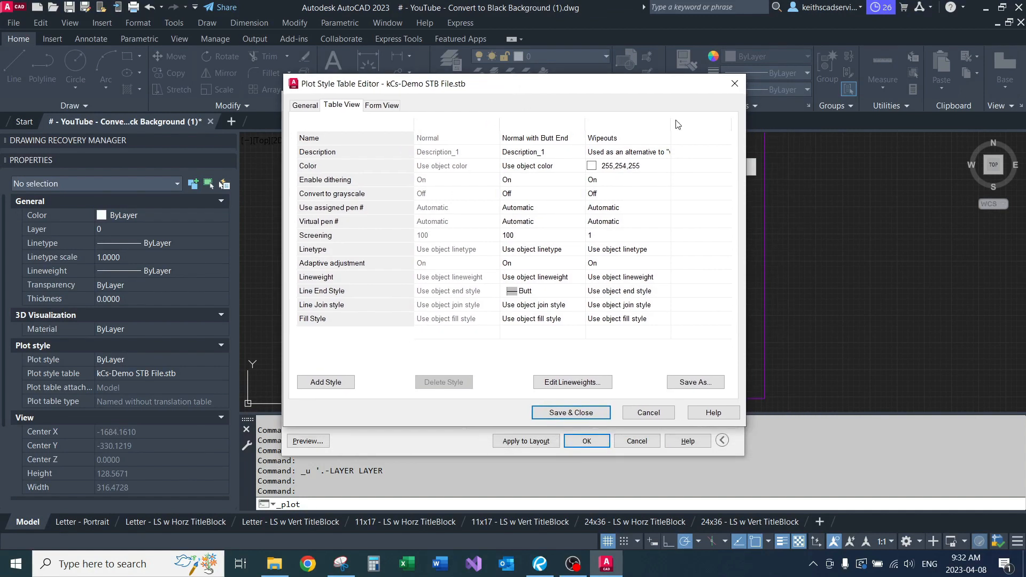
{"action": "left_click_drag", "start_coordinate": [746, 138], "coordinate": [881, 142]}
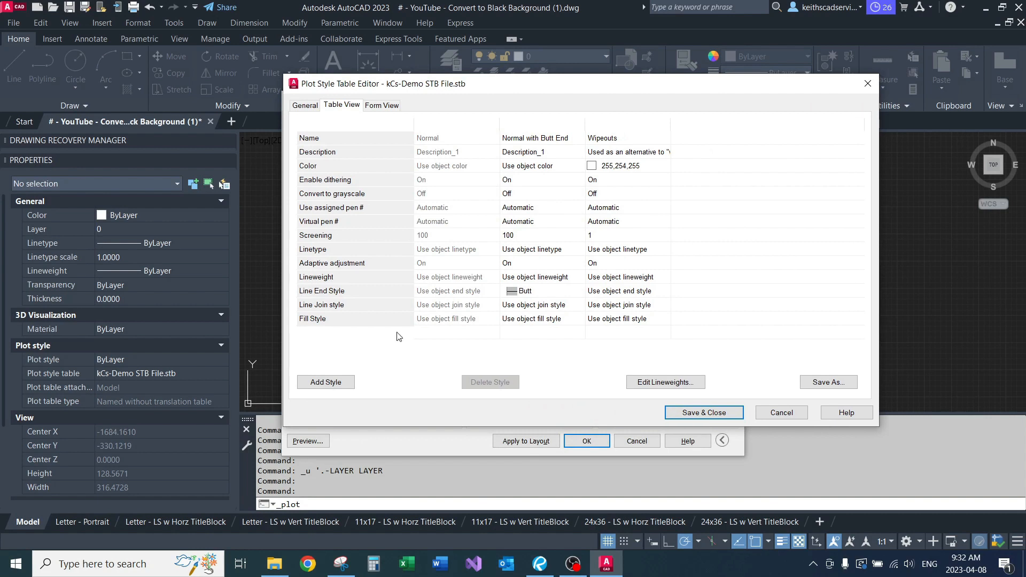
{"action": "left_click", "coordinate": [327, 382]}
{"action": "double_click", "coordinate": [695, 138]}
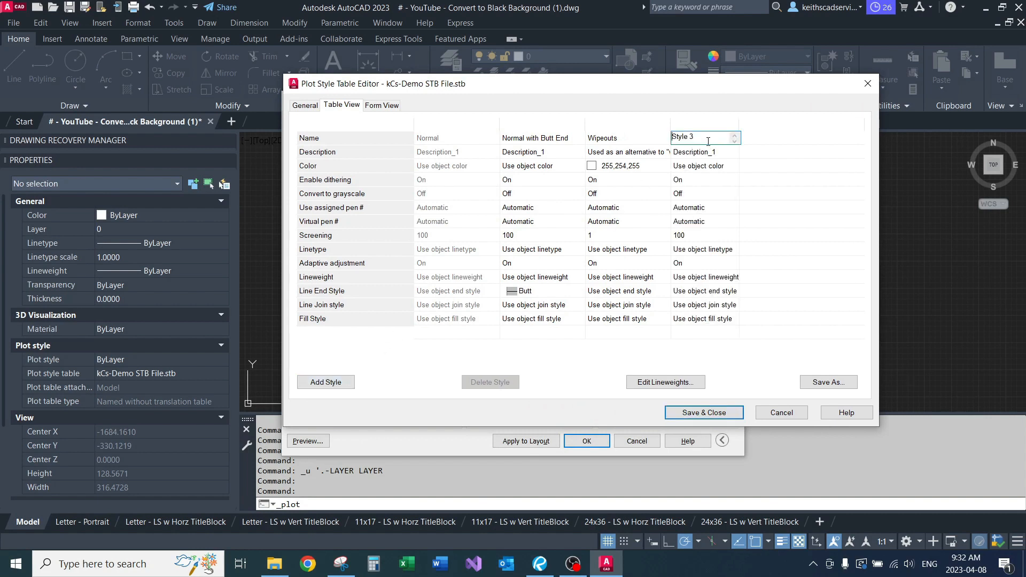
{"action": "type", "text": "Grey - 254"}
- Set the Grey - 254 plot style's color to index color 254 and save the table
{"action": "left_click", "coordinate": [720, 167]}
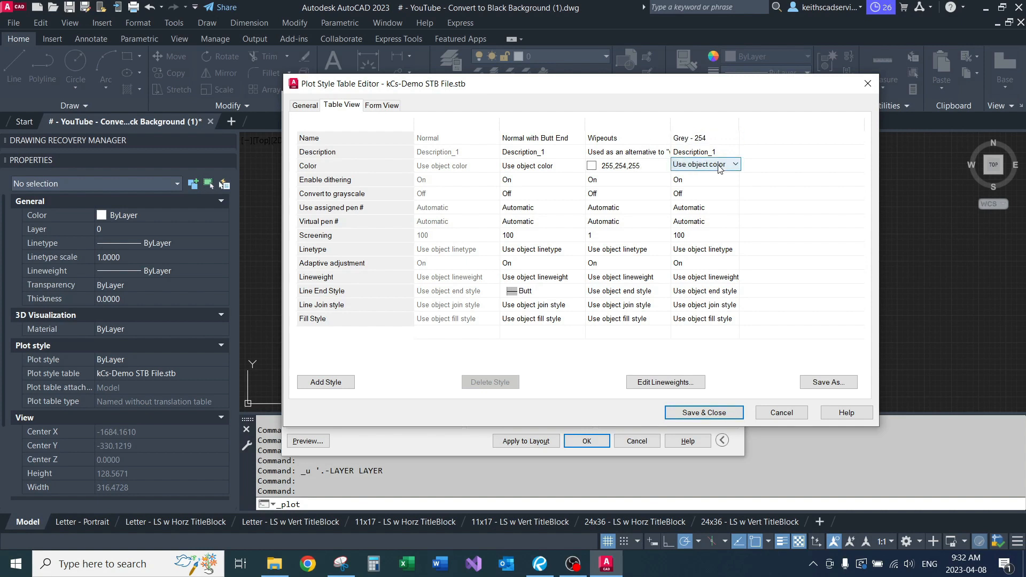
{"action": "left_click", "coordinate": [719, 166]}
{"action": "left_click", "coordinate": [719, 164]}
{"action": "left_click", "coordinate": [718, 164]}
{"action": "left_click", "coordinate": [715, 265]}
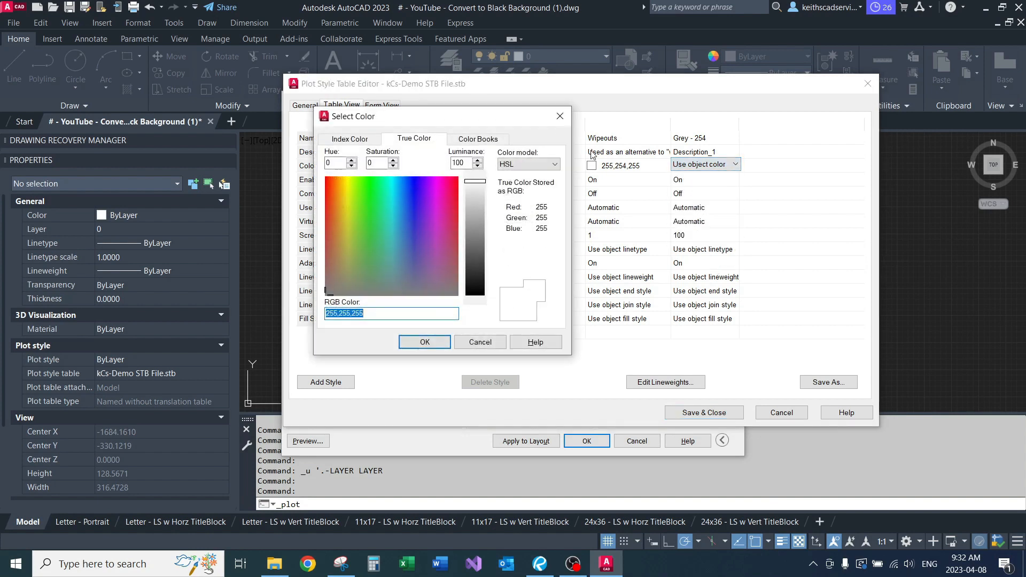
{"action": "left_click", "coordinate": [350, 138]}
{"action": "left_click", "coordinate": [381, 283]}
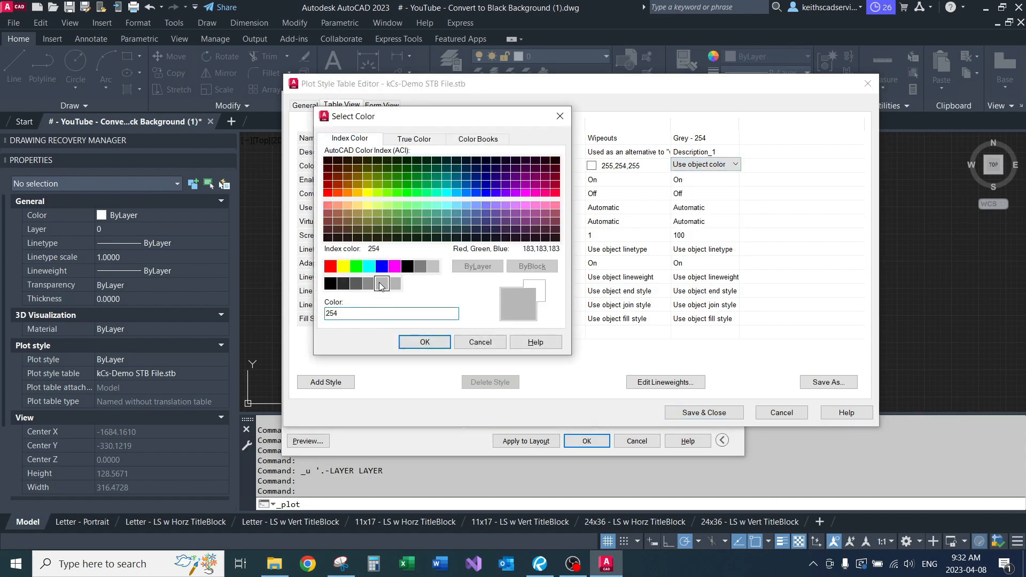
{"action": "left_click", "coordinate": [415, 343]}
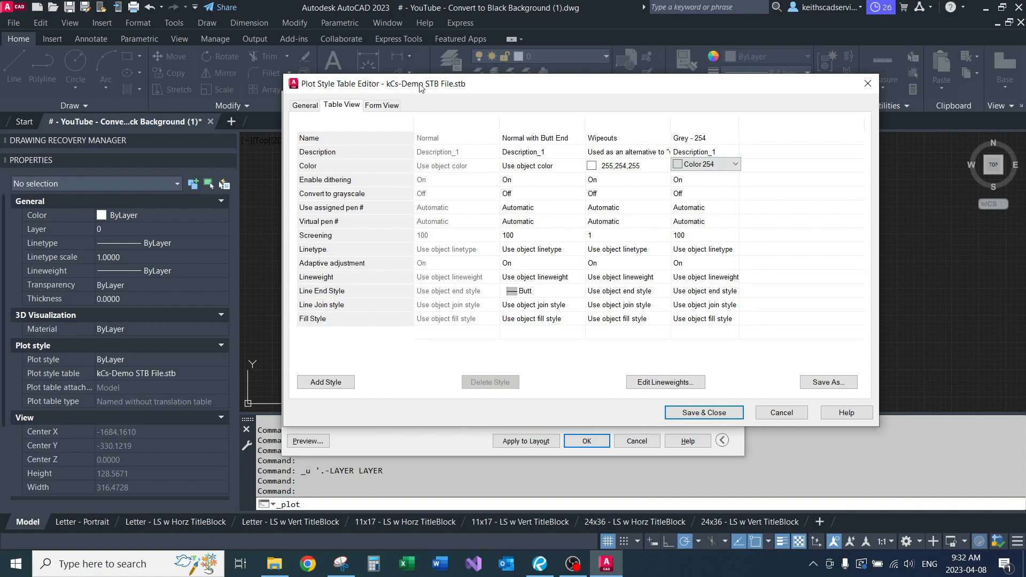
{"action": "left_click", "coordinate": [710, 413]}
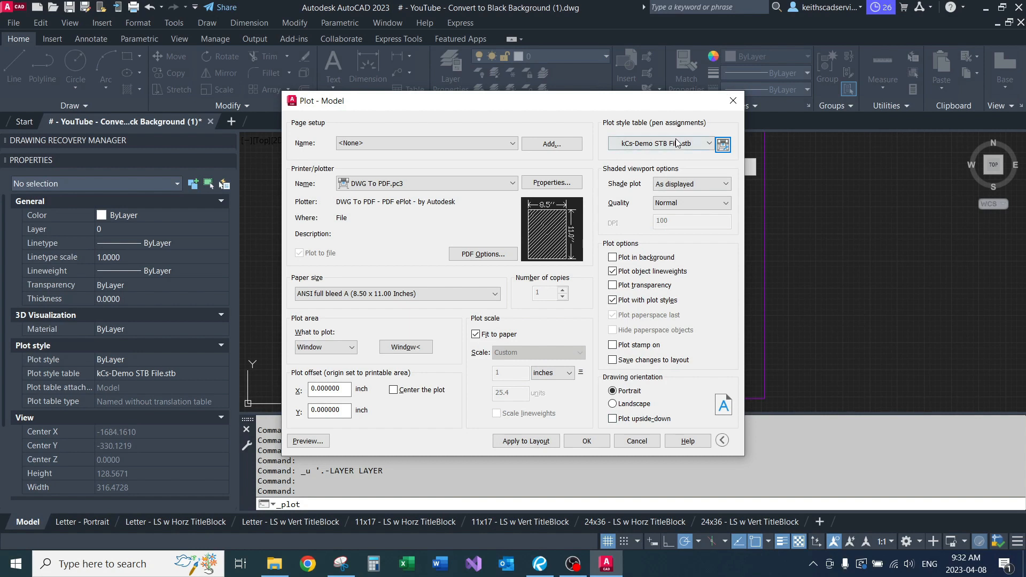
- Switch the plot to kCs-Basic STB File.stb without assigning it to all layouts, and review its plot styles without saving
{"action": "left_click", "coordinate": [709, 144]}
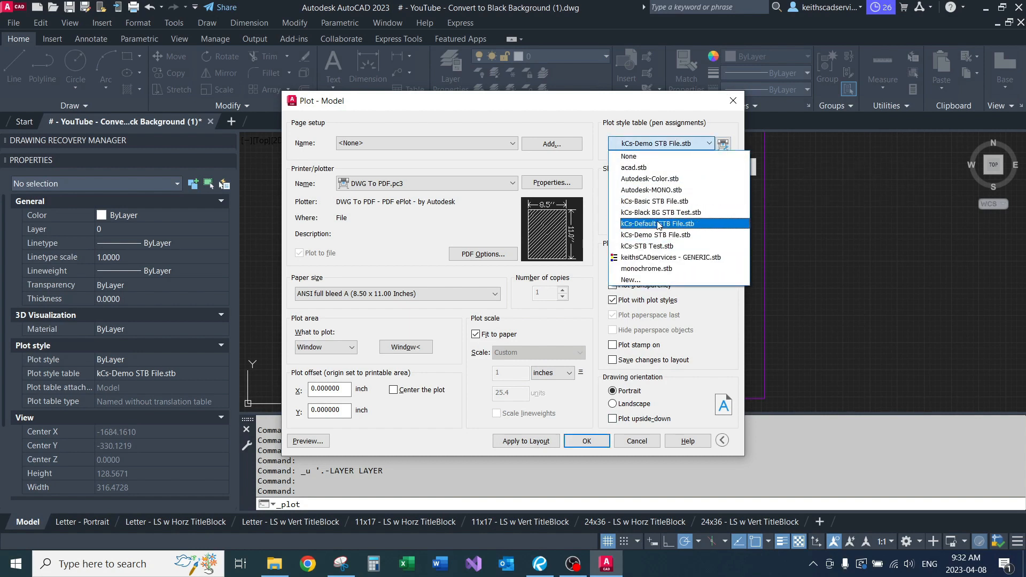
{"action": "left_click", "coordinate": [670, 202]}
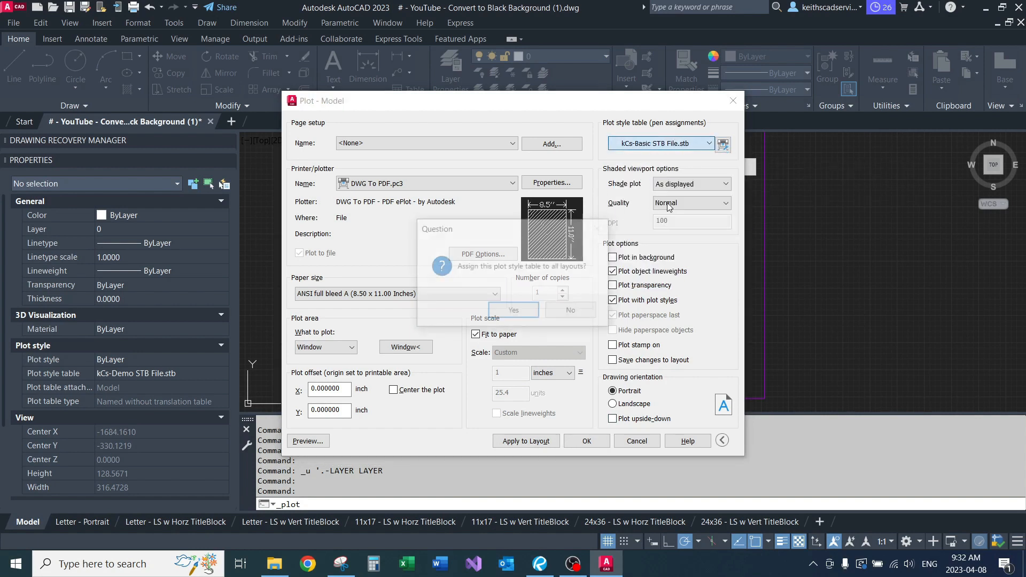
{"action": "left_click", "coordinate": [573, 311]}
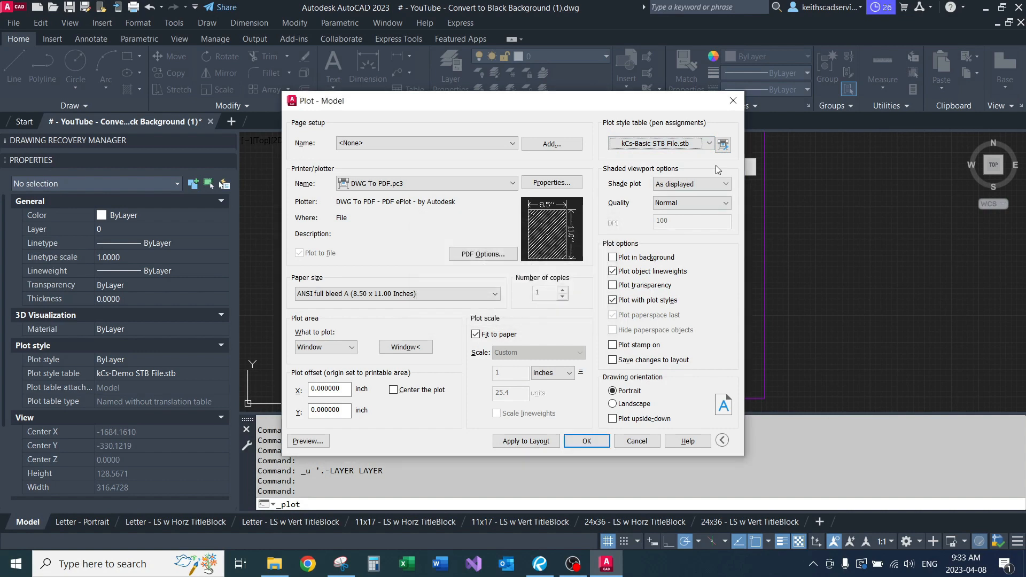
{"action": "left_click", "coordinate": [724, 145]}
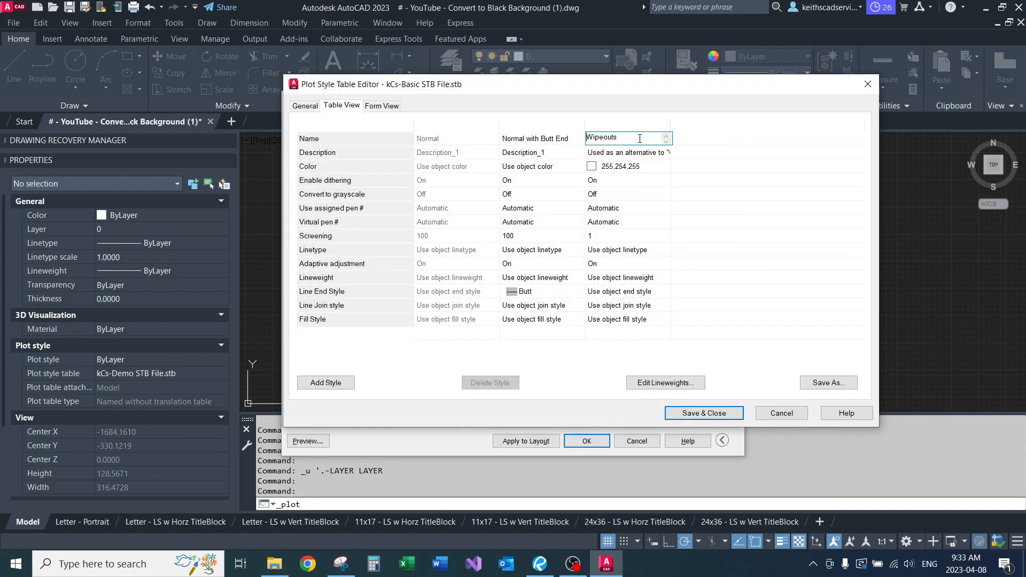
{"action": "left_click", "coordinate": [630, 123]}
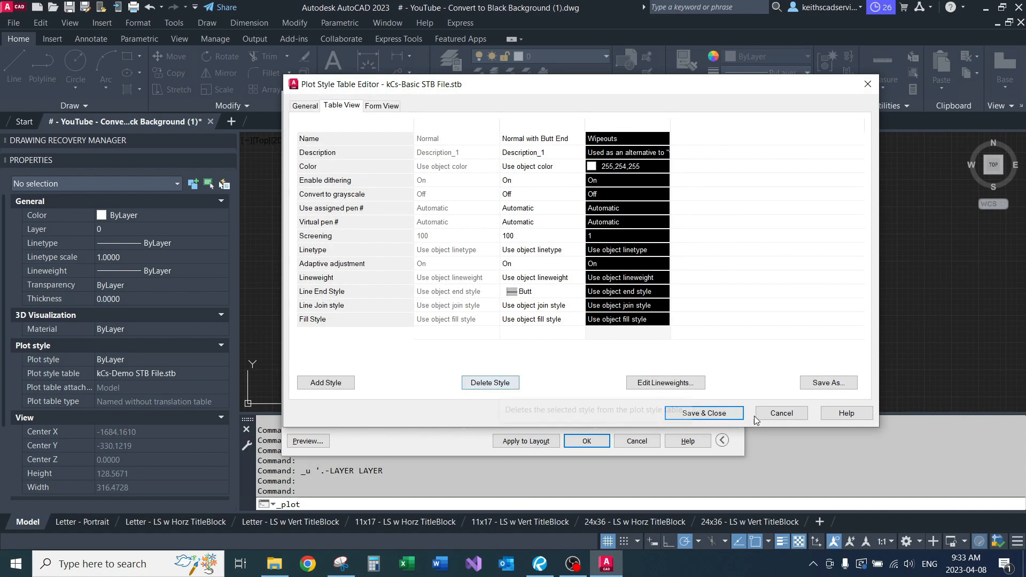
{"action": "left_click", "coordinate": [771, 410]}
- Reassign kCs-Demo STB File.stb to all layouts as the plot style table and leave the plot setup without plotting
{"action": "left_click", "coordinate": [697, 144]}
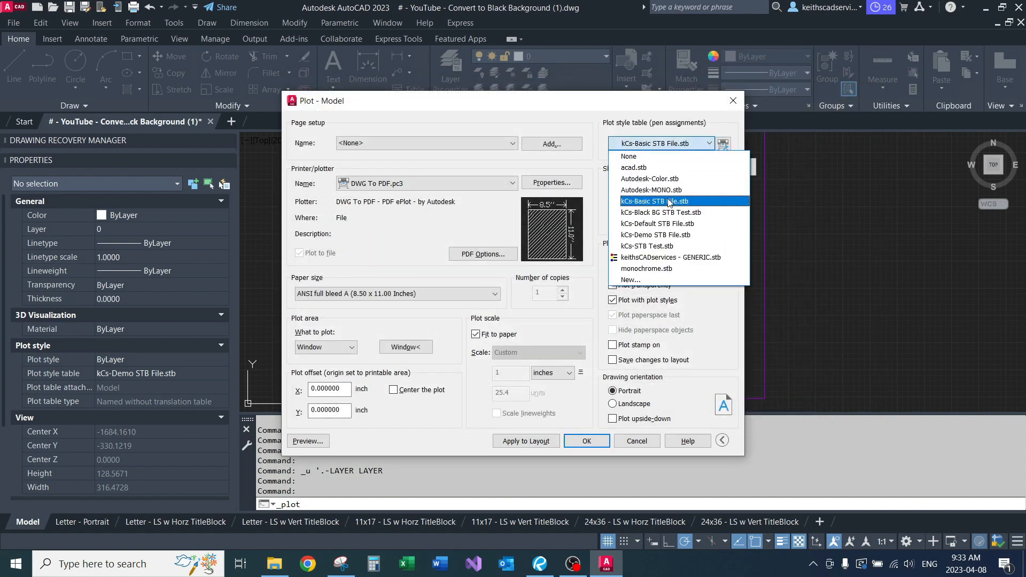
{"action": "left_click", "coordinate": [662, 235]}
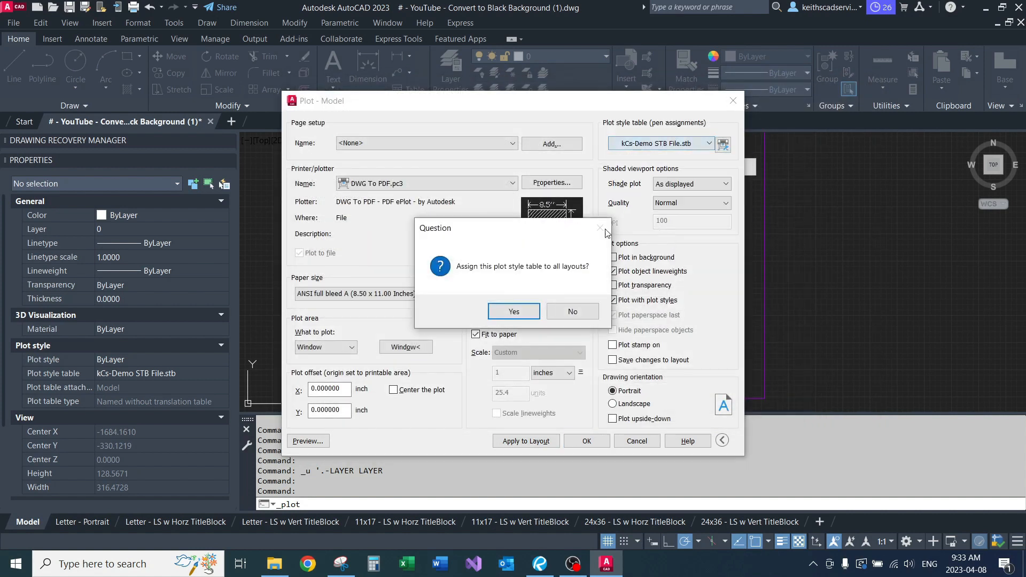
{"action": "left_click", "coordinate": [515, 313]}
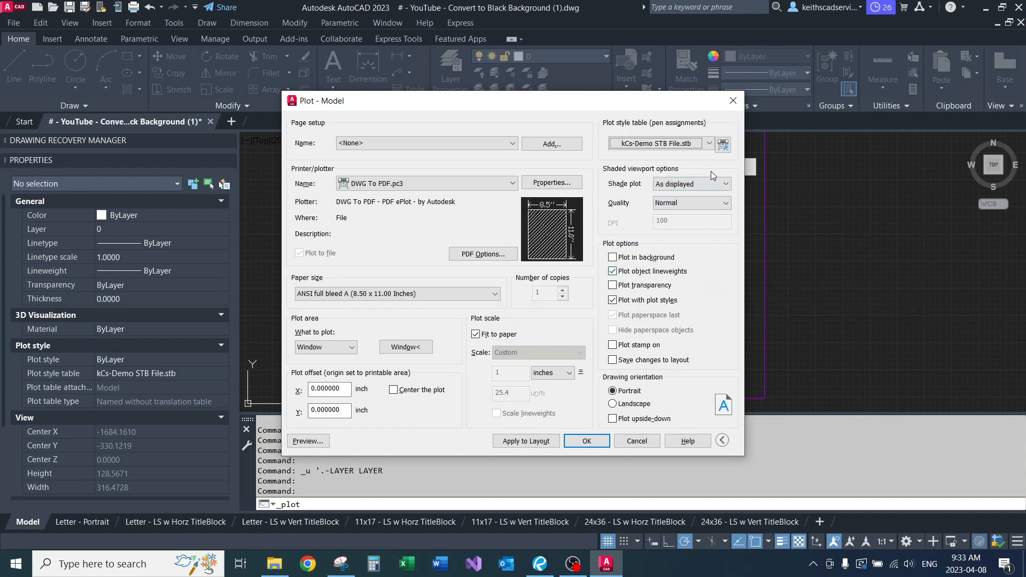
{"action": "left_click", "coordinate": [638, 444]}
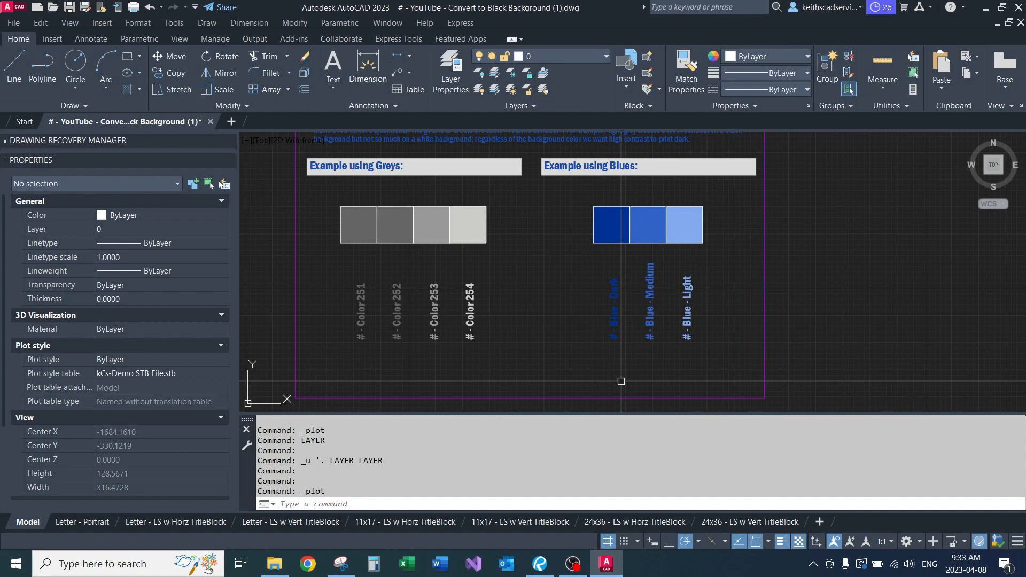
- Assign the Grey - 254 plot style to the # - Color 254 layer in the layer list
{"action": "type", "text": "layer"}
{"action": "key", "text": "Return"}
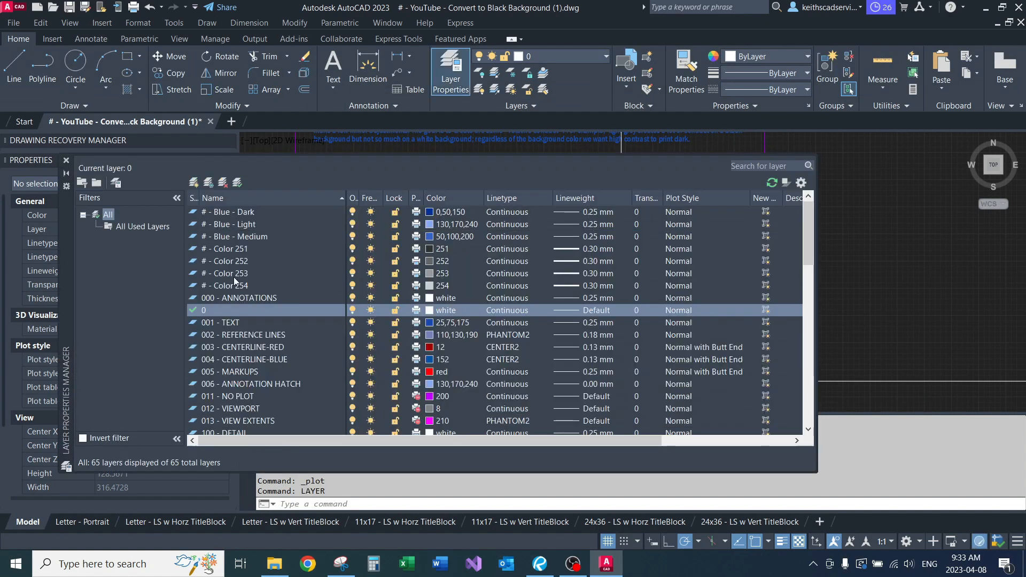
{"action": "left_click", "coordinate": [219, 287]}
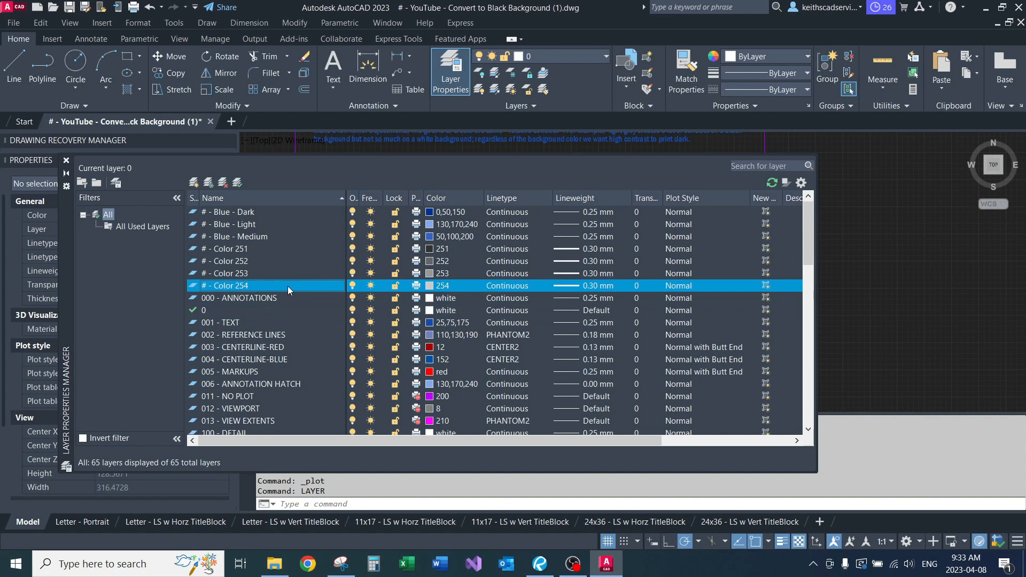
{"action": "scroll", "coordinate": [475, 316], "scroll_direction": "down", "scroll_amount": 10}
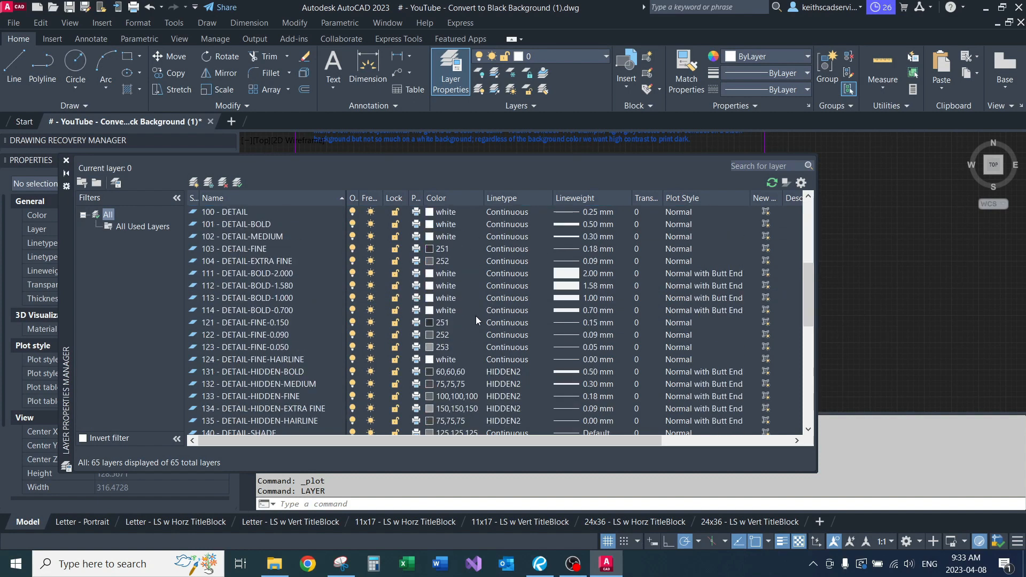
{"action": "scroll", "coordinate": [480, 313], "scroll_direction": "down", "scroll_amount": 10}
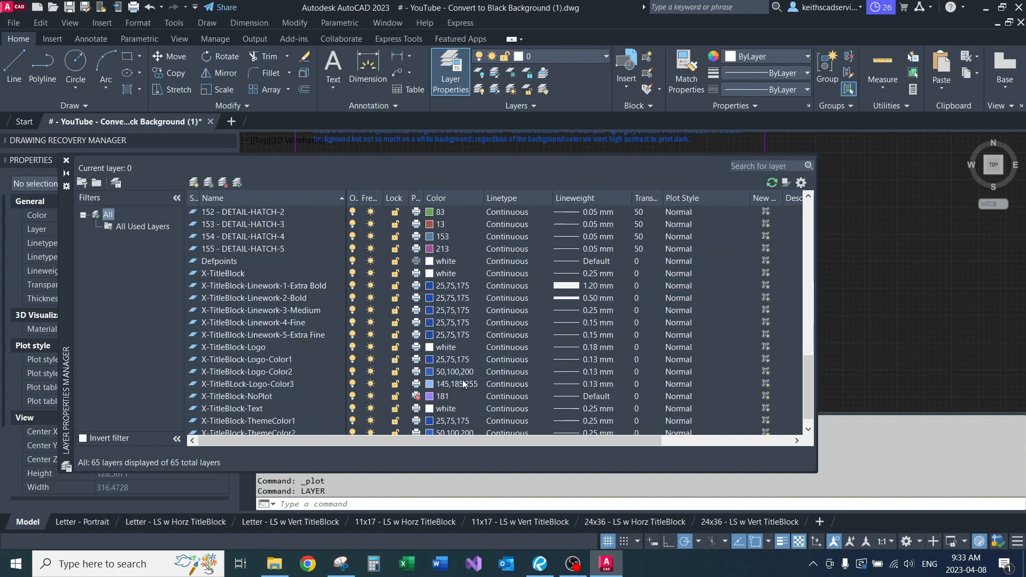
{"action": "scroll", "coordinate": [463, 377], "scroll_direction": "up", "scroll_amount": 12}
{"action": "scroll", "coordinate": [463, 358], "scroll_direction": "up", "scroll_amount": 10}
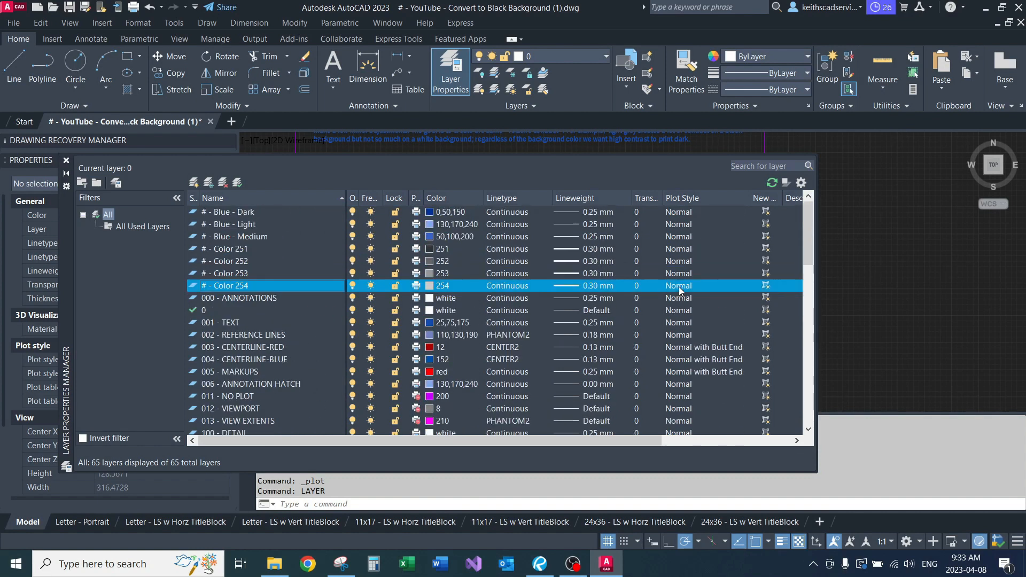
{"action": "left_click", "coordinate": [678, 286]}
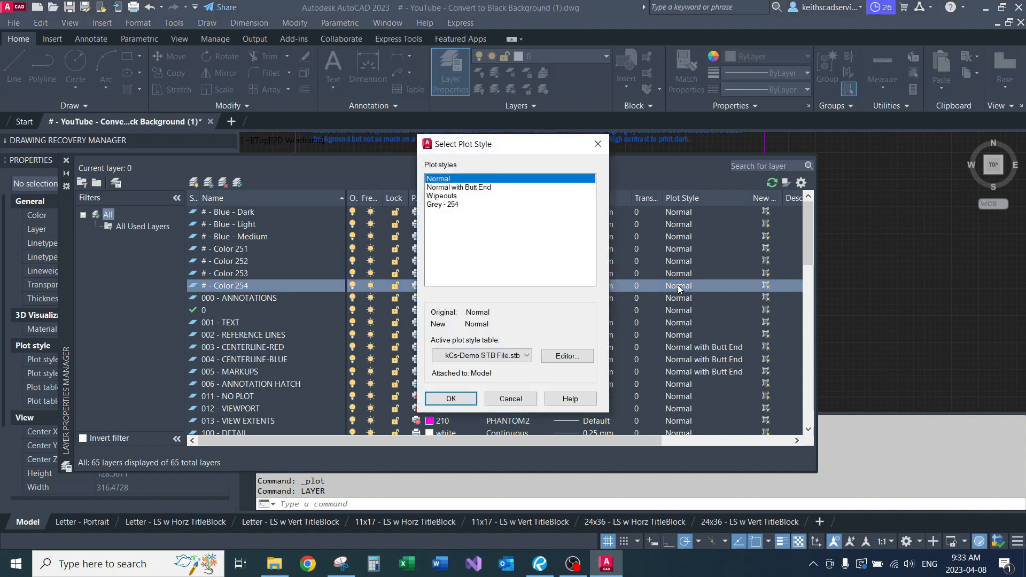
{"action": "left_click", "coordinate": [449, 206]}
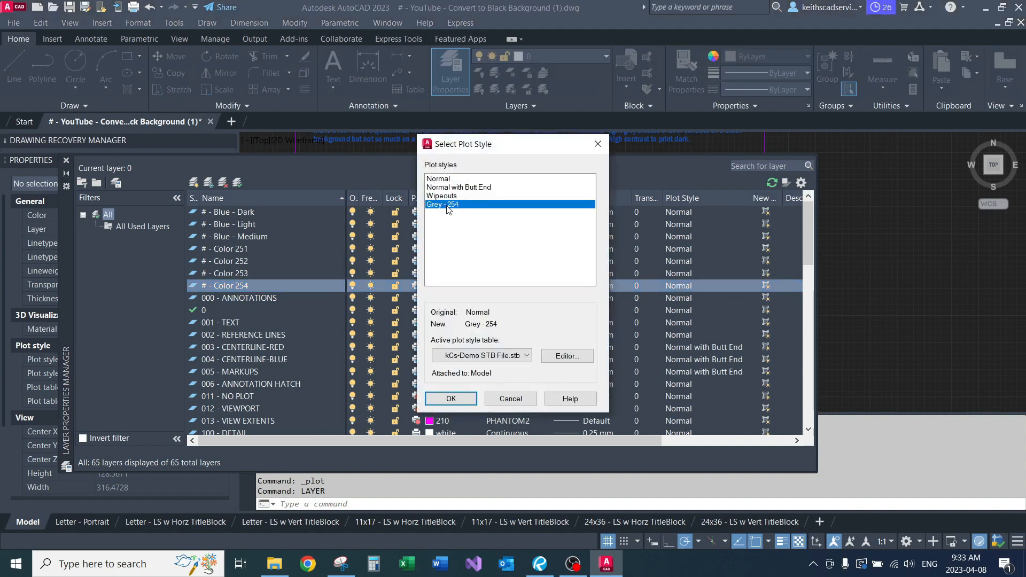
{"action": "left_click", "coordinate": [452, 399]}
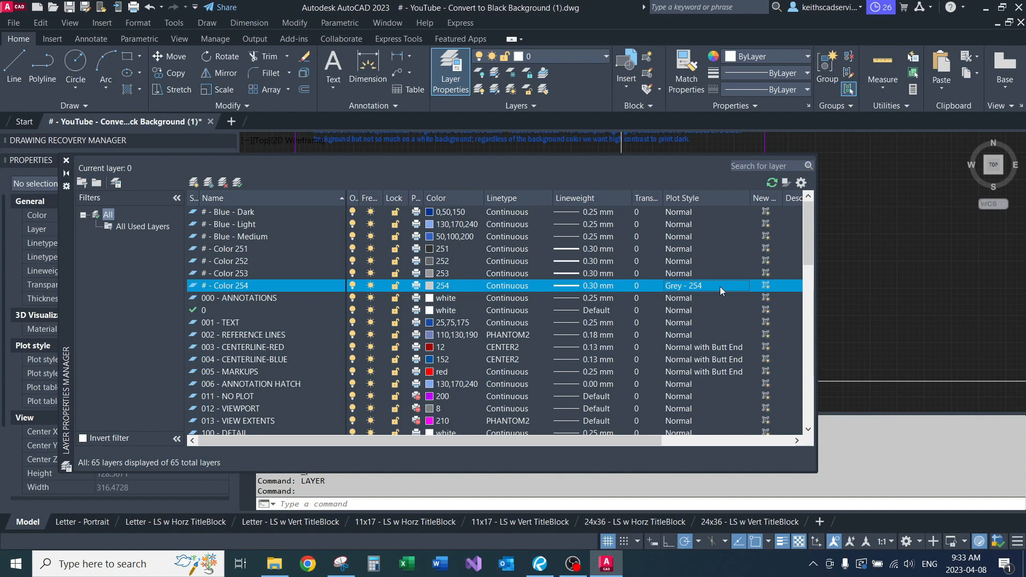
- Change the # - Color 254 layer's color to true color 51,51,51 by lowering its luminance to 20
{"action": "left_click", "coordinate": [453, 287]}
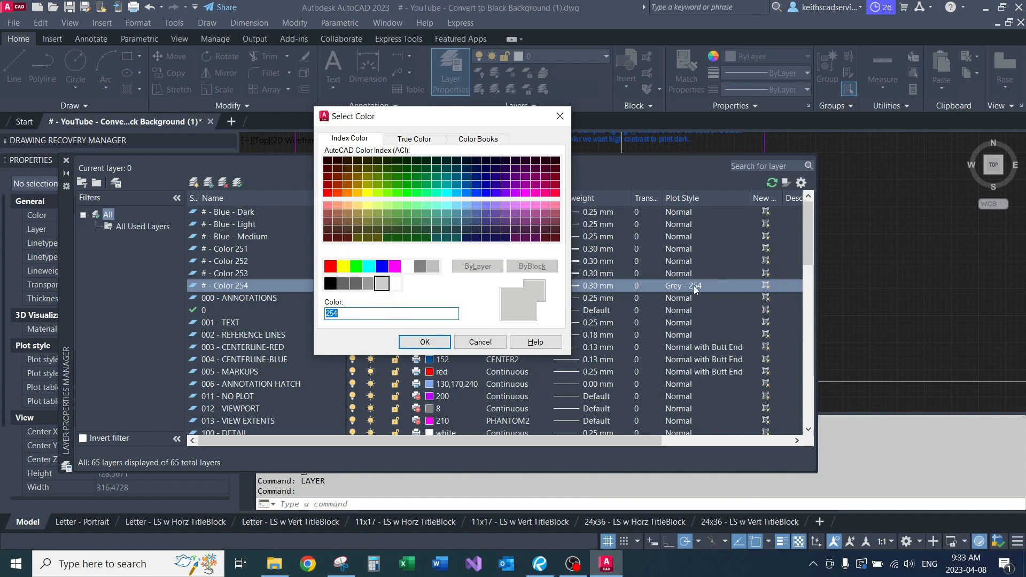
{"action": "left_click", "coordinate": [424, 138]}
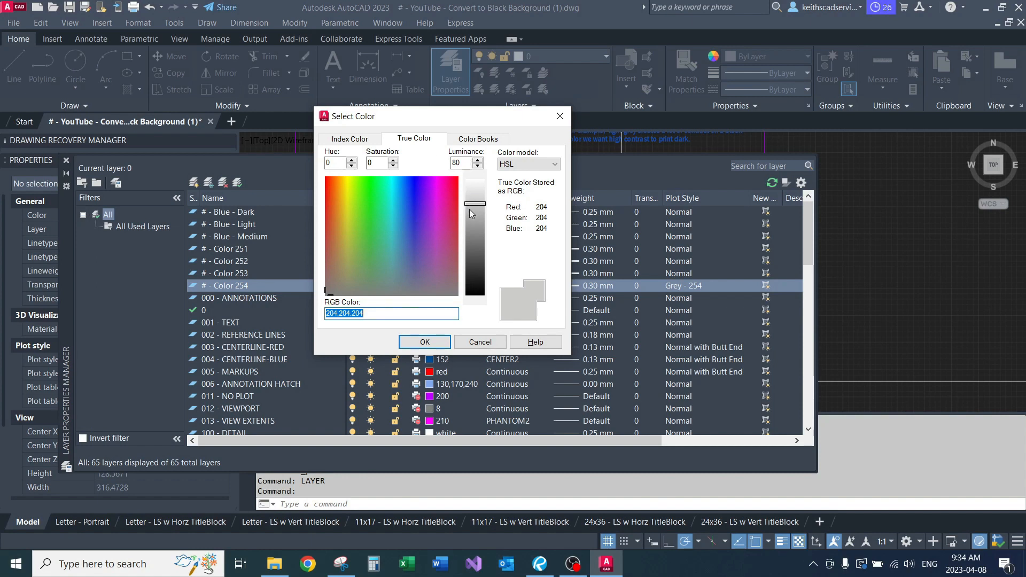
{"action": "left_click_drag", "start_coordinate": [470, 214], "coordinate": [475, 277]}
{"action": "left_click", "coordinate": [480, 161]}
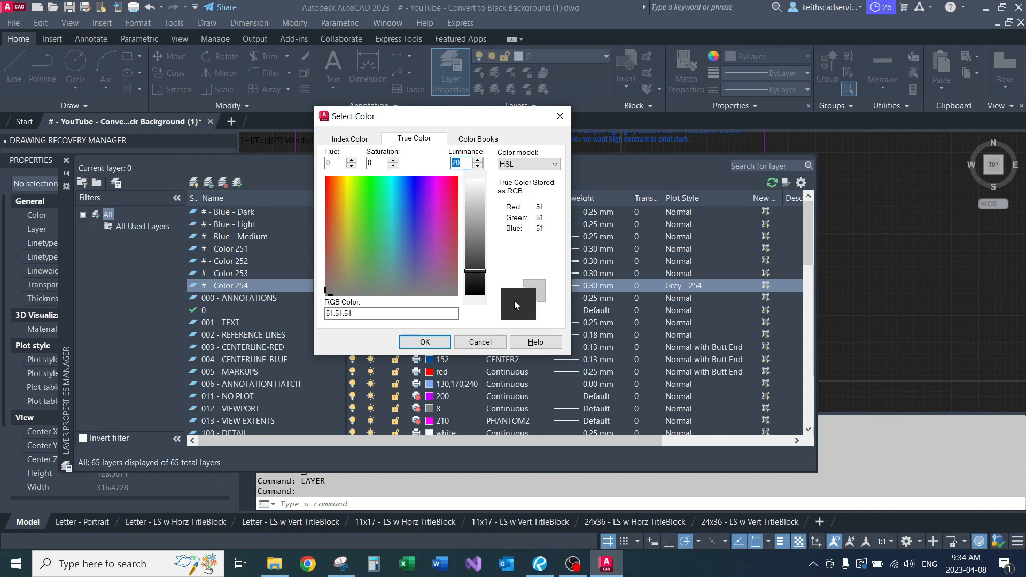
{"action": "left_click_drag", "start_coordinate": [480, 270], "coordinate": [479, 206]}
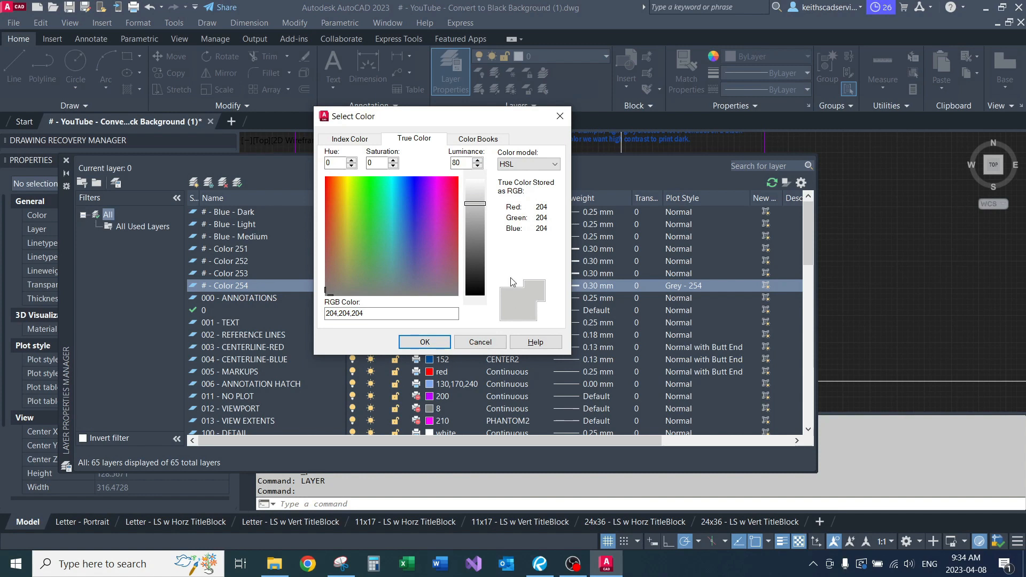
{"action": "left_click_drag", "start_coordinate": [475, 204], "coordinate": [473, 275]}
{"action": "left_click", "coordinate": [480, 159]}
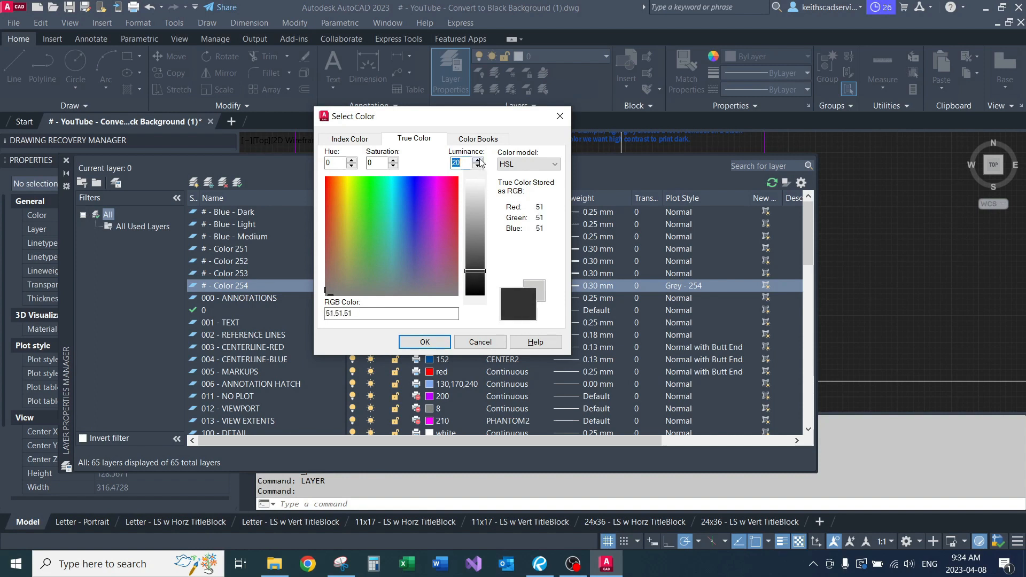
{"action": "left_click", "coordinate": [426, 340]}
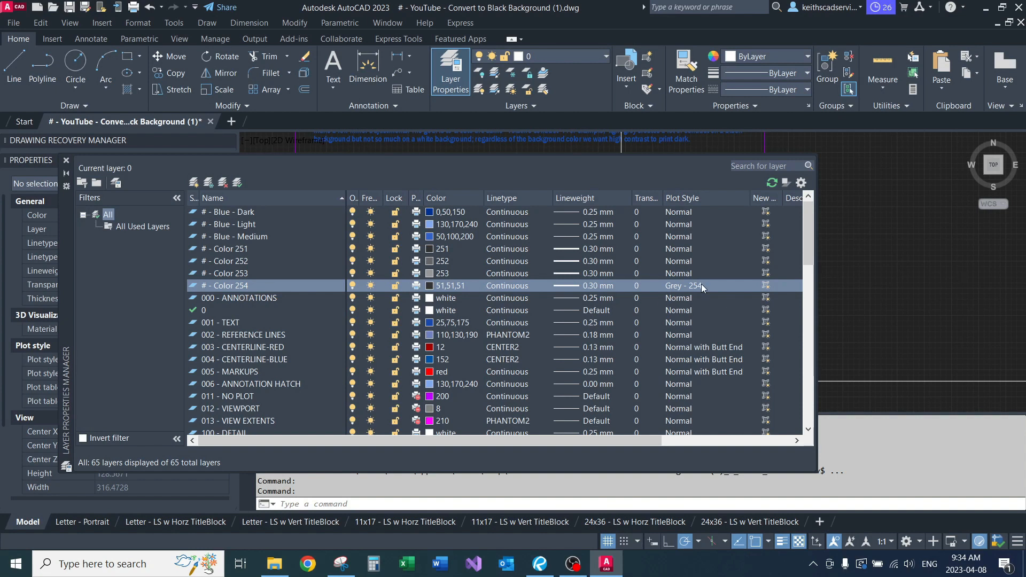
{"action": "left_click", "coordinate": [448, 272]}
{"action": "left_click", "coordinate": [448, 272]}
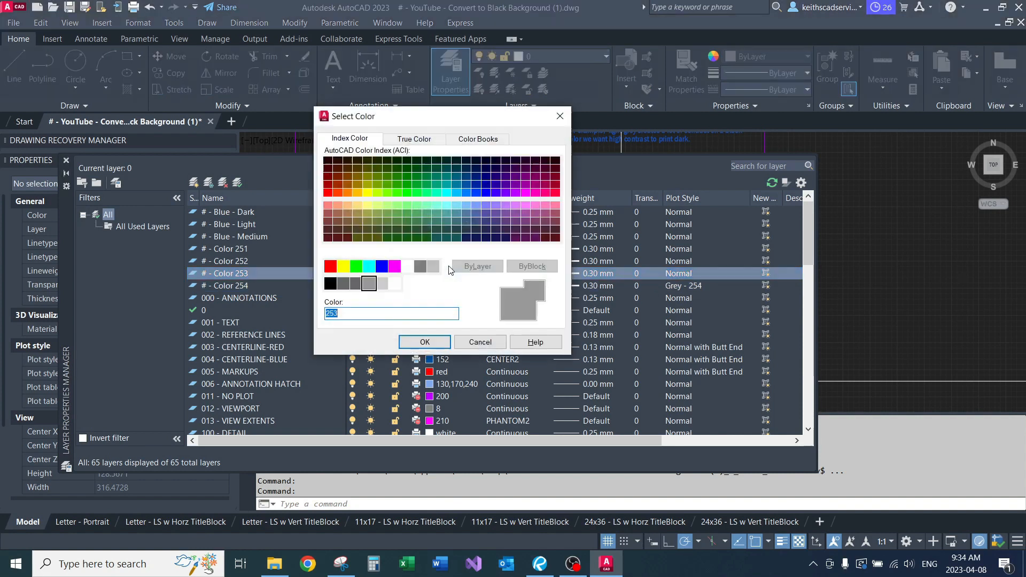
{"action": "left_click", "coordinate": [491, 343]}
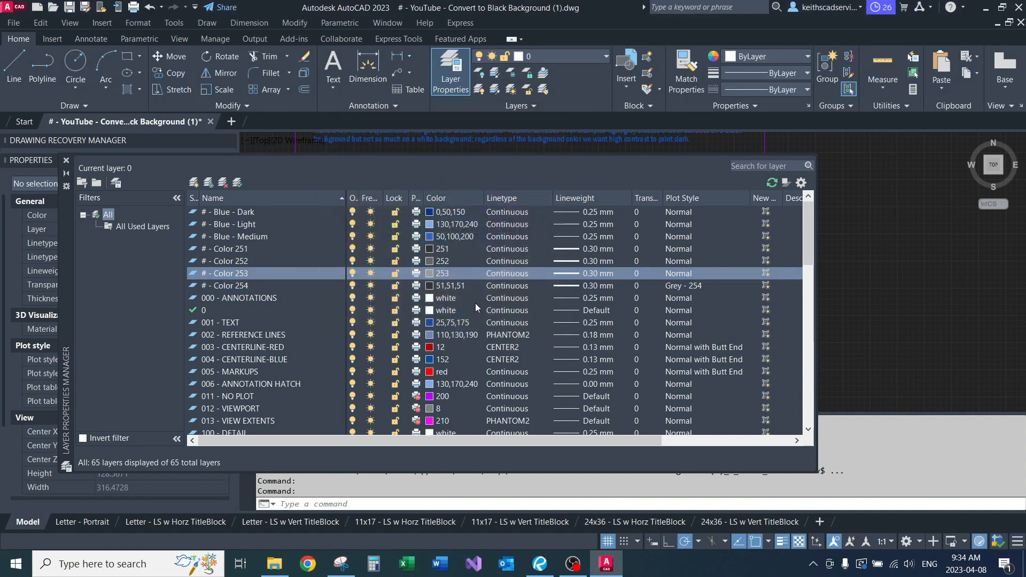
- Add a plot style named Grey - 253 with Color 253 to the kCs-Demo STB File.stb plot style table
{"action": "left_click", "coordinate": [684, 286]}
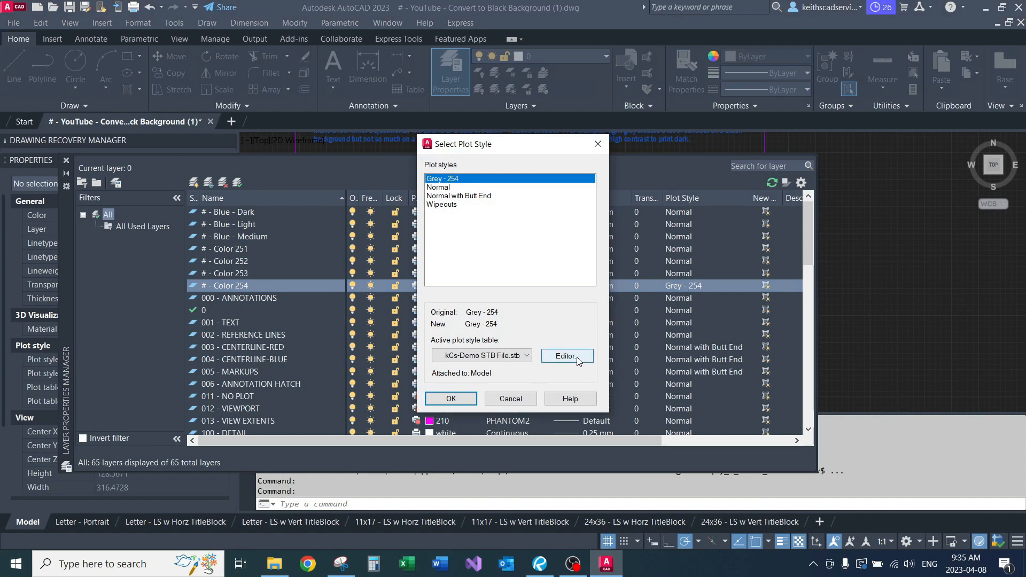
{"action": "left_click", "coordinate": [576, 358]}
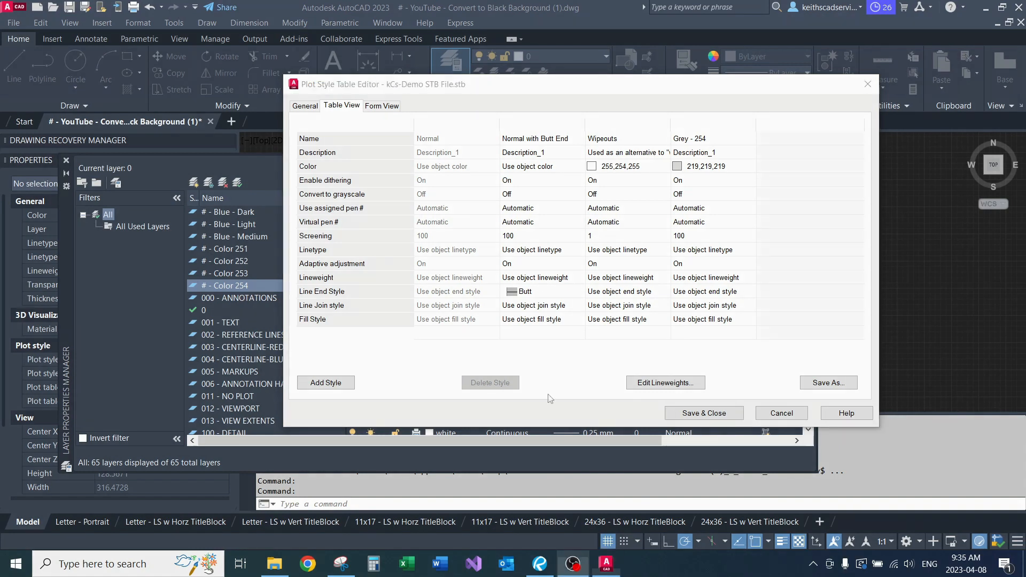
{"action": "left_click", "coordinate": [325, 383]}
{"action": "type", "text": "Grey - 253"}
{"action": "left_click", "coordinate": [791, 166]}
{"action": "left_click", "coordinate": [785, 265]}
{"action": "double_click", "coordinate": [369, 283]}
- Add a plot style named Grey - 252 with Color 252 to the plot style table
{"action": "left_click", "coordinate": [326, 382]}
{"action": "type", "text": "Grey - 252"}
{"action": "left_click", "coordinate": [791, 166]}
{"action": "left_click", "coordinate": [786, 265]}
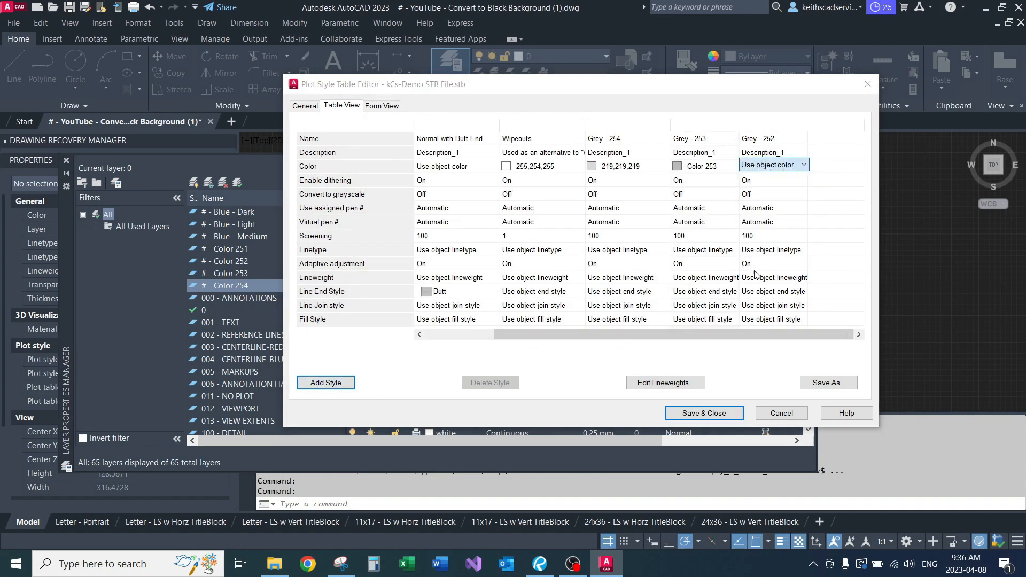
{"action": "double_click", "coordinate": [359, 279]}
- Add a plot style named Grey - 251 with Color 251, save the plot style table and accept the plot style selection
{"action": "left_click", "coordinate": [326, 383]}
{"action": "type", "text": "Grey - 2"}
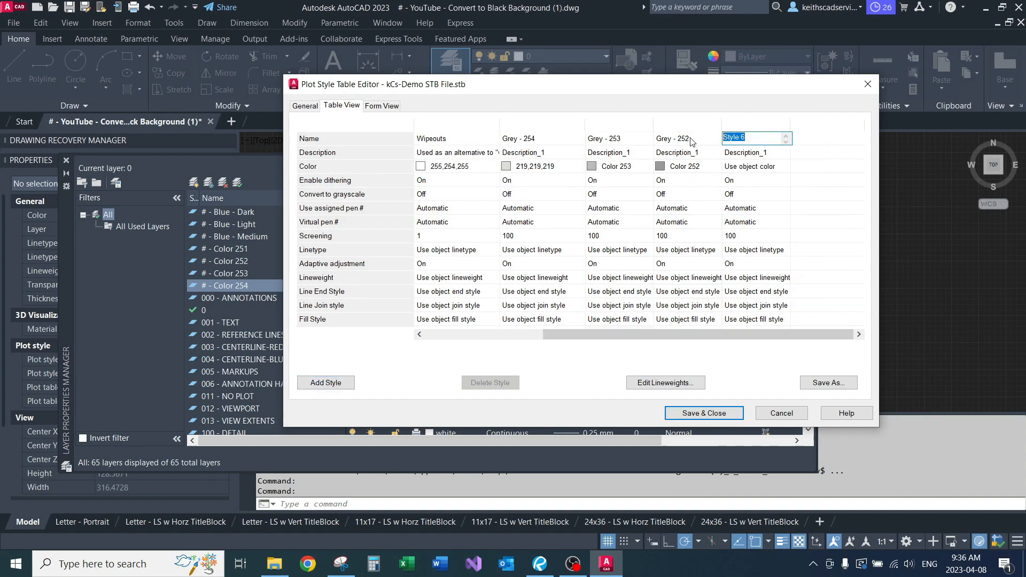
{"action": "type", "text": "51"}
{"action": "left_click", "coordinate": [787, 166]}
{"action": "left_click", "coordinate": [785, 266]}
{"action": "left_click", "coordinate": [348, 122]}
{"action": "left_click", "coordinate": [350, 279]}
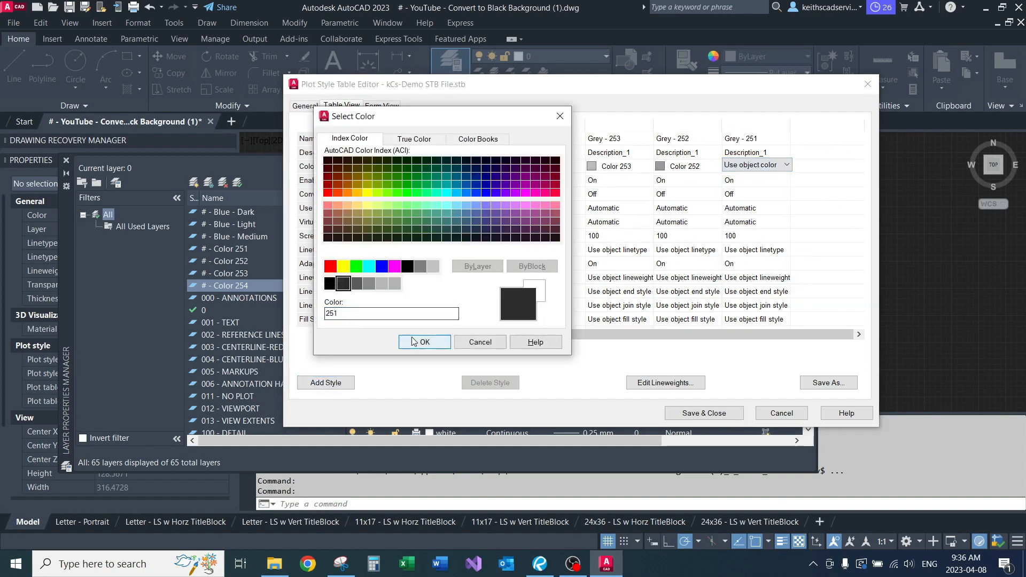
{"action": "left_click", "coordinate": [425, 341]}
{"action": "left_click", "coordinate": [705, 413]}
{"action": "left_click", "coordinate": [451, 398]}
- Assign the Grey - 253, Grey - 252 and Grey - 251 plot styles to the matching # - Color 253, 252 and 251 layers
{"action": "left_click", "coordinate": [680, 274]}
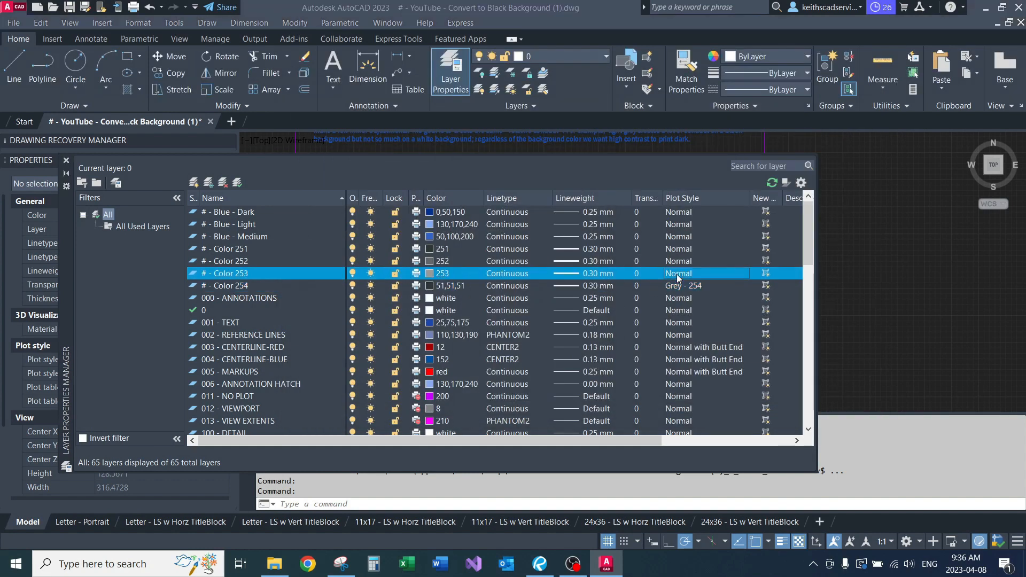
{"action": "left_click", "coordinate": [444, 214]}
{"action": "left_click", "coordinate": [451, 400]}
{"action": "left_click", "coordinate": [679, 261]}
{"action": "left_click", "coordinate": [449, 222]}
{"action": "left_click", "coordinate": [451, 398]}
{"action": "left_click", "coordinate": [679, 249]}
{"action": "left_click", "coordinate": [443, 230]}
{"action": "left_click", "coordinate": [451, 397]}
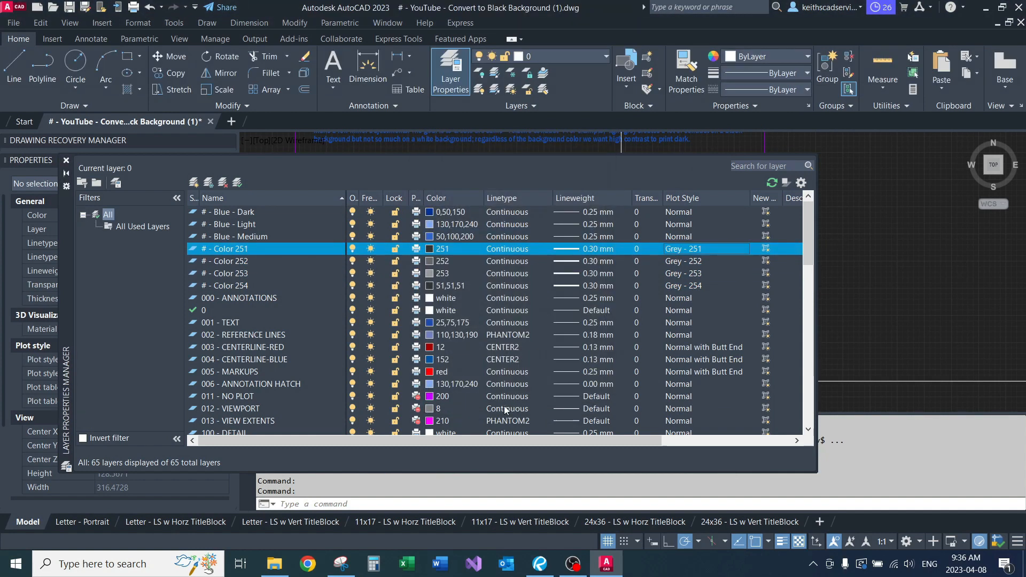
- Set the # - Color 253 layer's color to true color 102,102,102 with a luminance of 40
{"action": "left_click", "coordinate": [449, 274]}
{"action": "left_click_drag", "start_coordinate": [462, 163], "coordinate": [437, 163]}
{"action": "type", "text": "40"}
{"action": "key", "text": "Return"}
{"action": "left_click", "coordinate": [442, 262]}
{"action": "left_click", "coordinate": [420, 140]}
{"action": "left_click", "coordinate": [560, 116]}
{"action": "left_click", "coordinate": [440, 274]}
{"action": "left_click", "coordinate": [480, 342]}
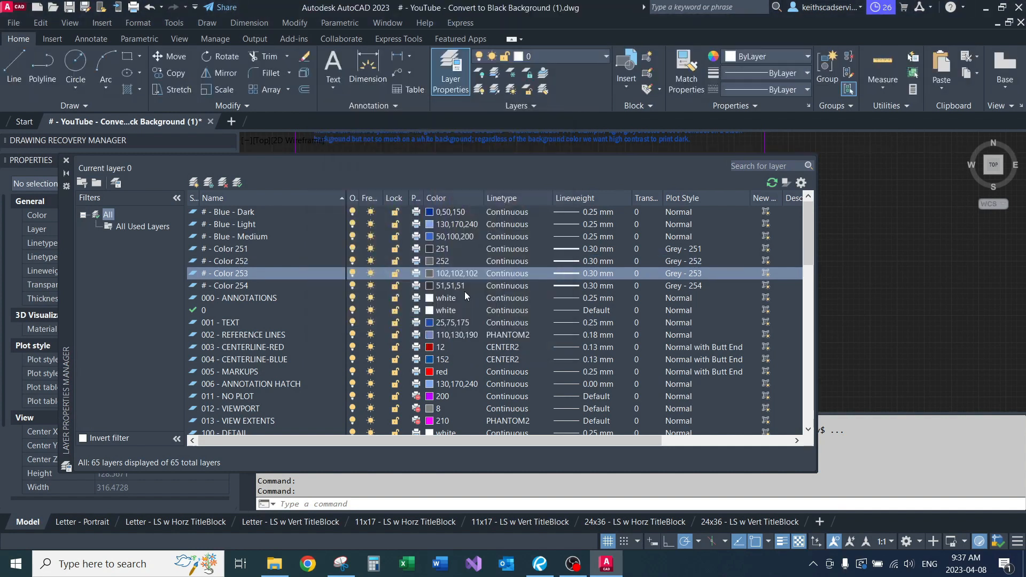
- Set the # - Color 252 layer's color to true color 153,153,153 with a luminance of 60
{"action": "left_click", "coordinate": [442, 261]}
{"action": "left_click", "coordinate": [425, 142]}
{"action": "type", "text": "60"}
{"action": "left_click_drag", "start_coordinate": [463, 163], "coordinate": [433, 163]}
{"action": "key", "text": "Return"}
- Set the # - Color 251 layer's color to true color 204,204,204 with a luminance of 80
{"action": "left_click", "coordinate": [443, 249]}
{"action": "left_click", "coordinate": [350, 139]}
{"action": "left_click", "coordinate": [414, 139]}
{"action": "type", "text": "80"}
{"action": "left_click", "coordinate": [439, 344]}
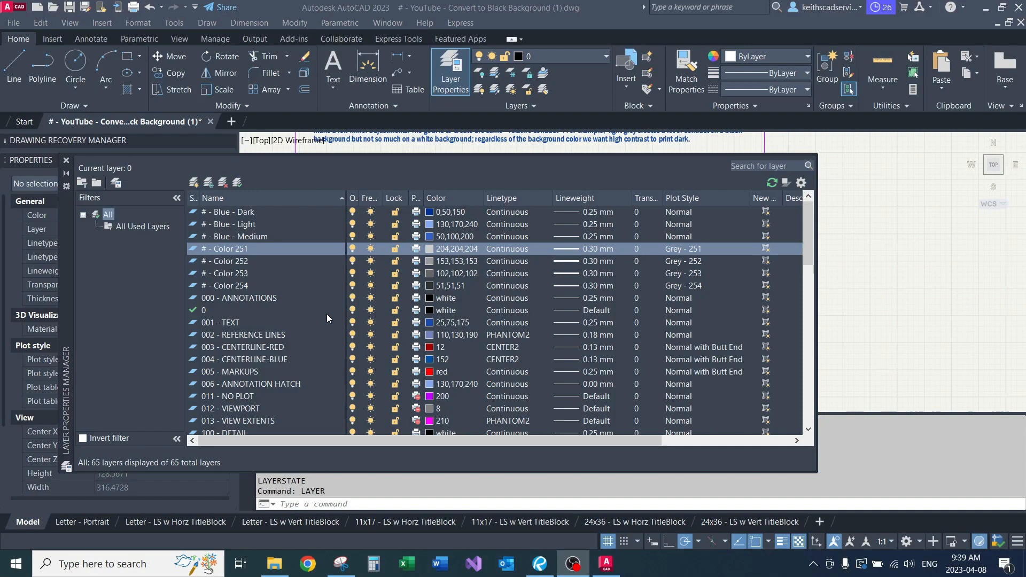
- Review the four grey layers against the light background and compare the # - Color 251 layer's color with the grey index colors
{"action": "left_click", "coordinate": [219, 286]}
{"action": "left_click", "coordinate": [224, 273]}
{"action": "left_click", "coordinate": [228, 261]}
{"action": "left_click", "coordinate": [232, 249]}
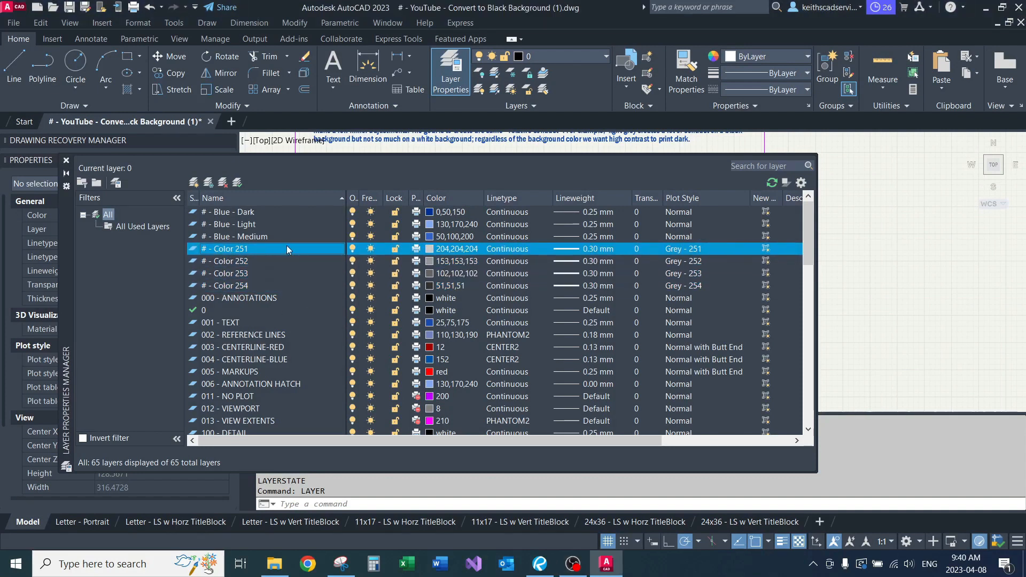
{"action": "left_click", "coordinate": [431, 249]}
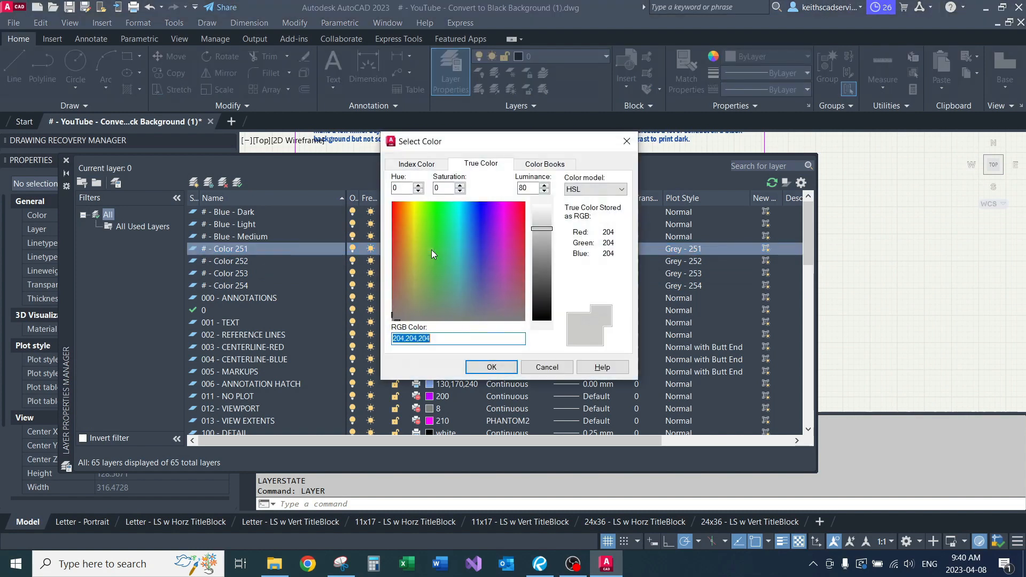
{"action": "left_click", "coordinate": [418, 164]}
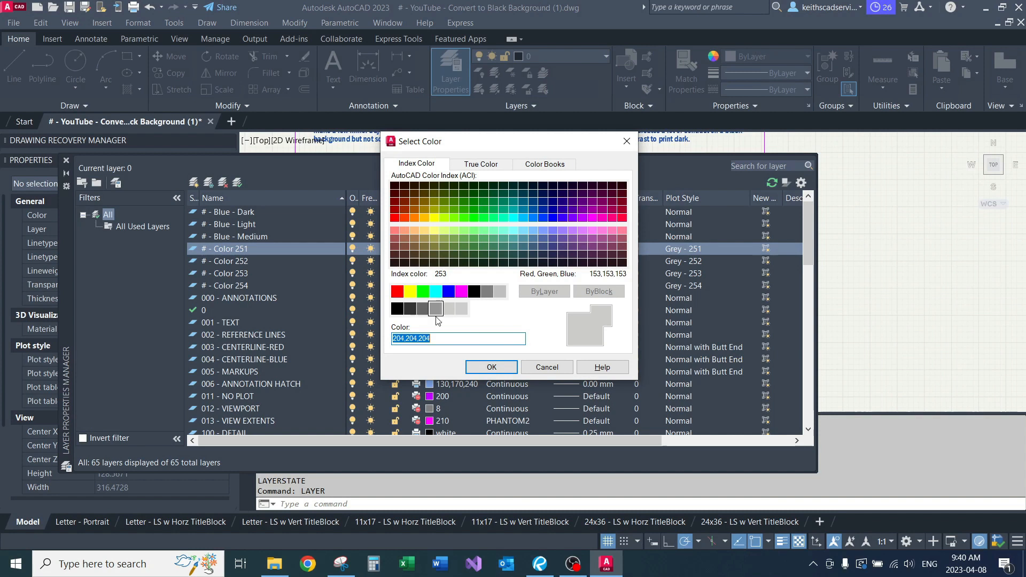
{"action": "left_click", "coordinate": [541, 368]}
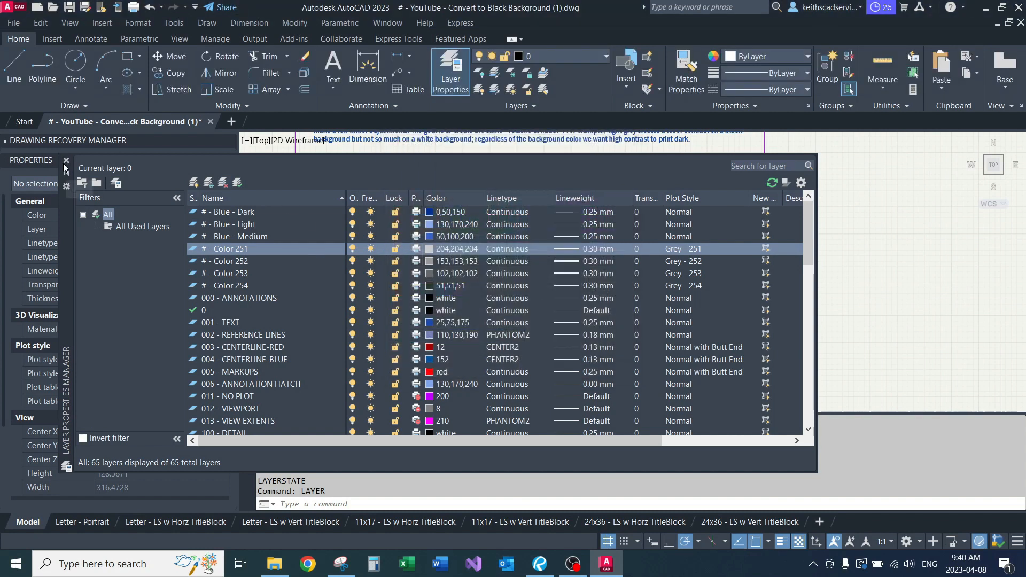
- Close the layer manager and make the kCs-Dark Background profile current in the options
{"action": "left_click", "coordinate": [66, 160]}
{"action": "type", "text": "op"}
{"action": "key", "text": "Return"}
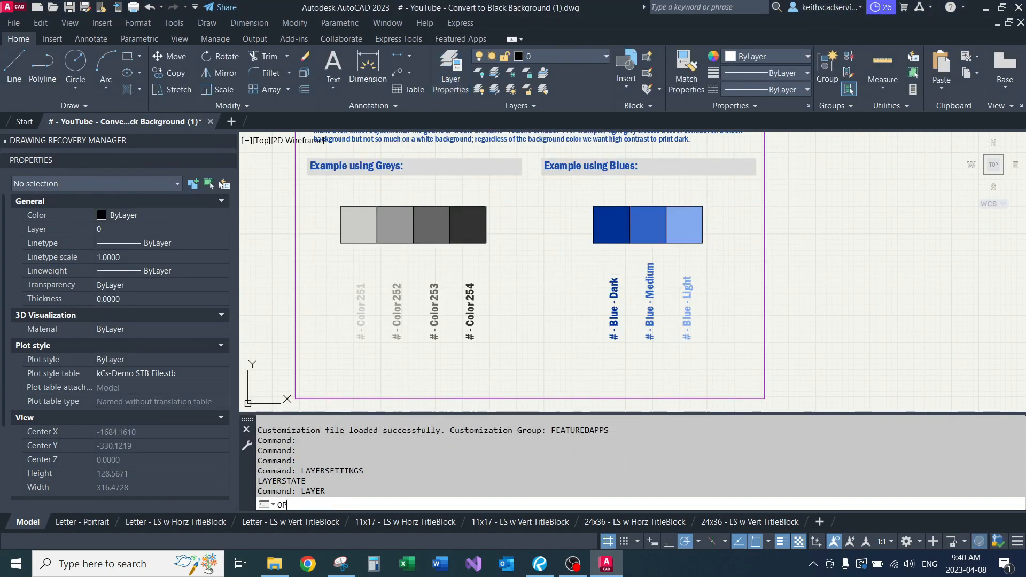
{"action": "double_click", "coordinate": [383, 207]}
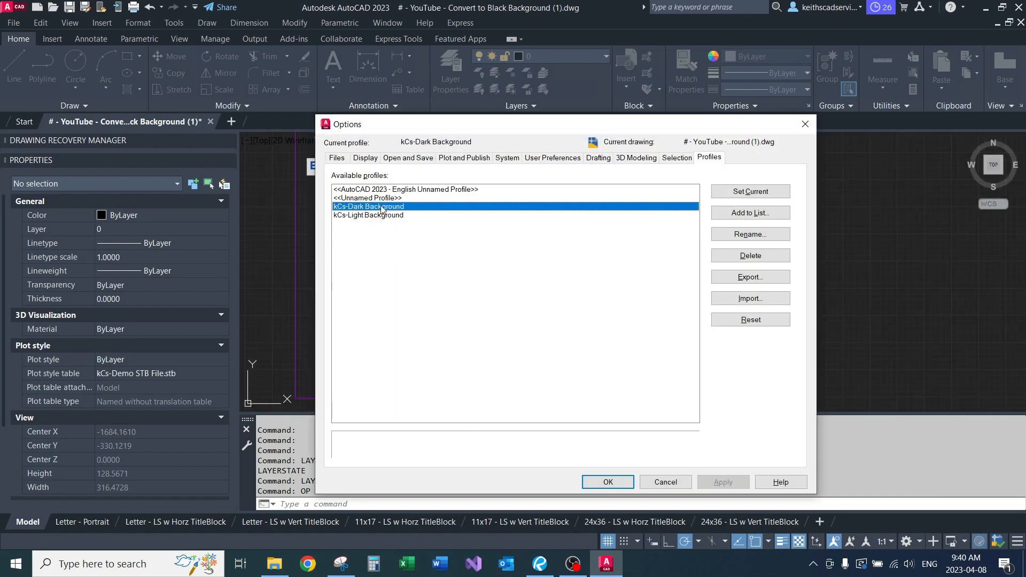
{"action": "left_click", "coordinate": [608, 482]}
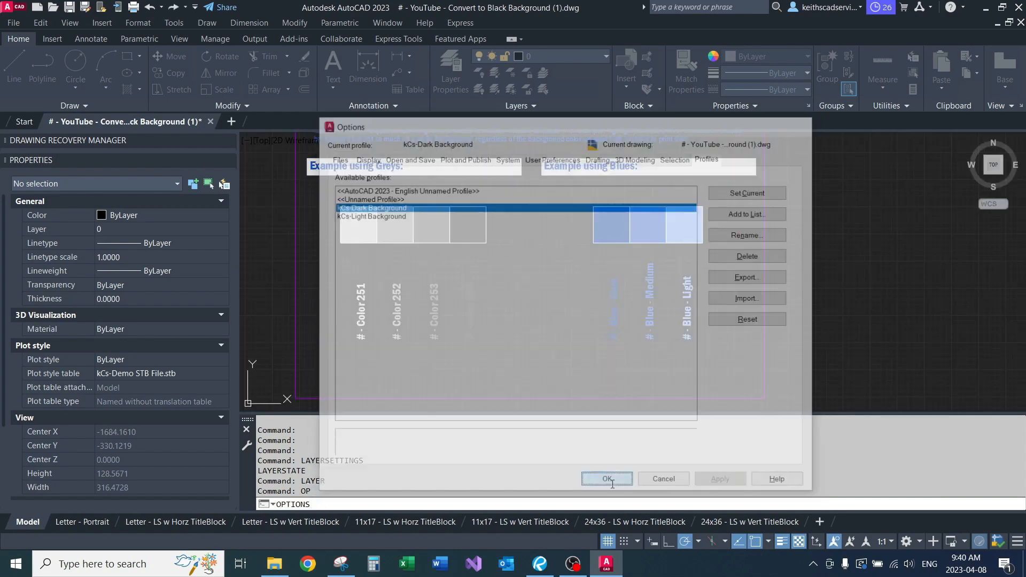
- Compare the # - Color 251 layer's true color with the grey index colors against the dark background, and close the layer manager
{"action": "type", "text": "la"}
{"action": "key", "text": "Return"}
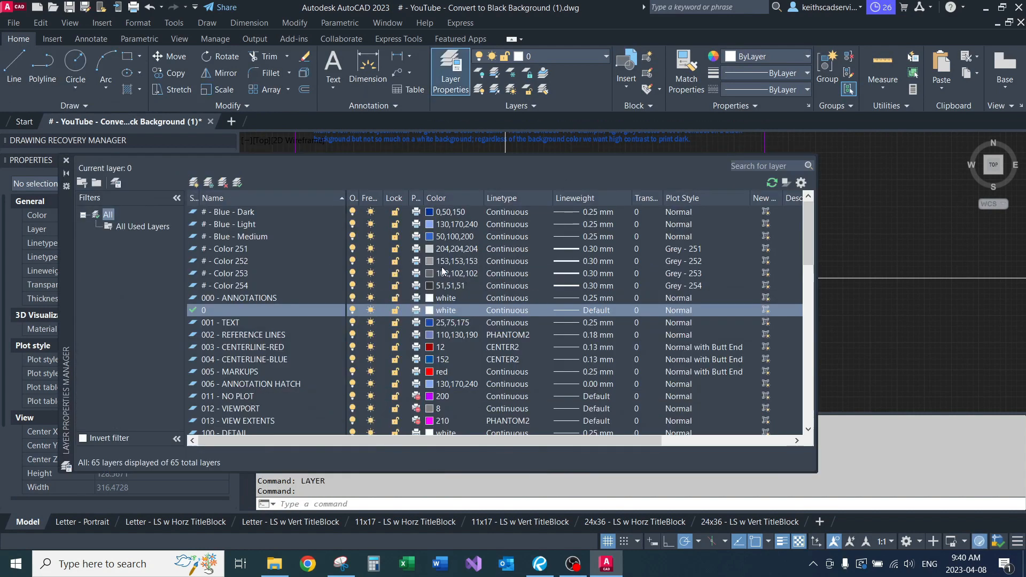
{"action": "left_click", "coordinate": [429, 247]}
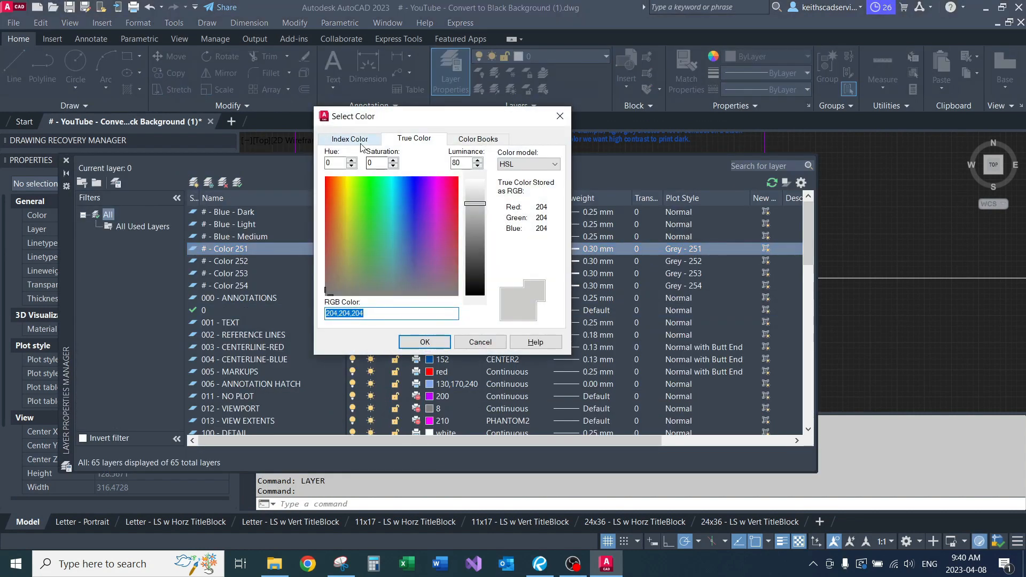
{"action": "left_click", "coordinate": [373, 139]}
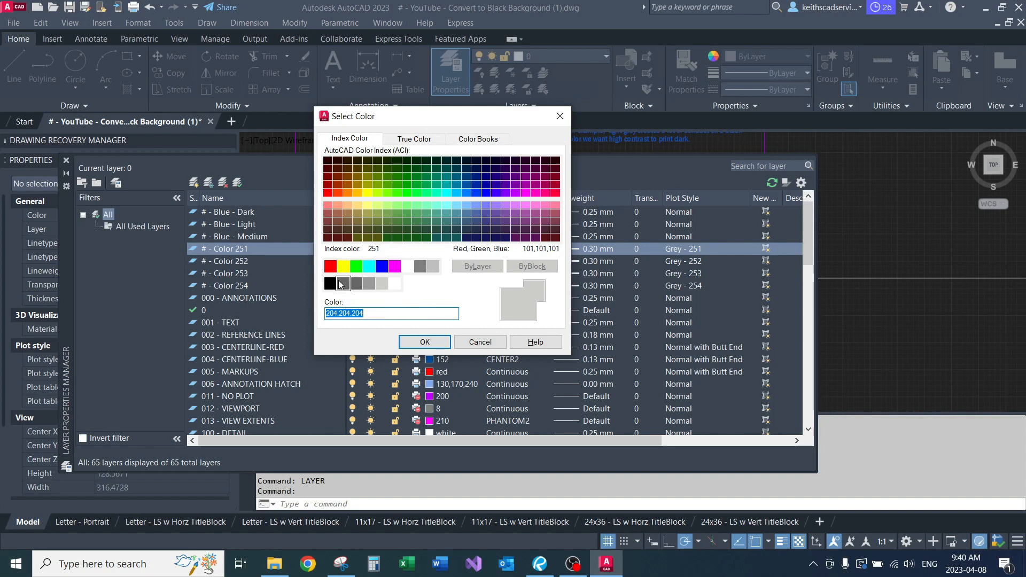
{"action": "left_click", "coordinate": [469, 345]}
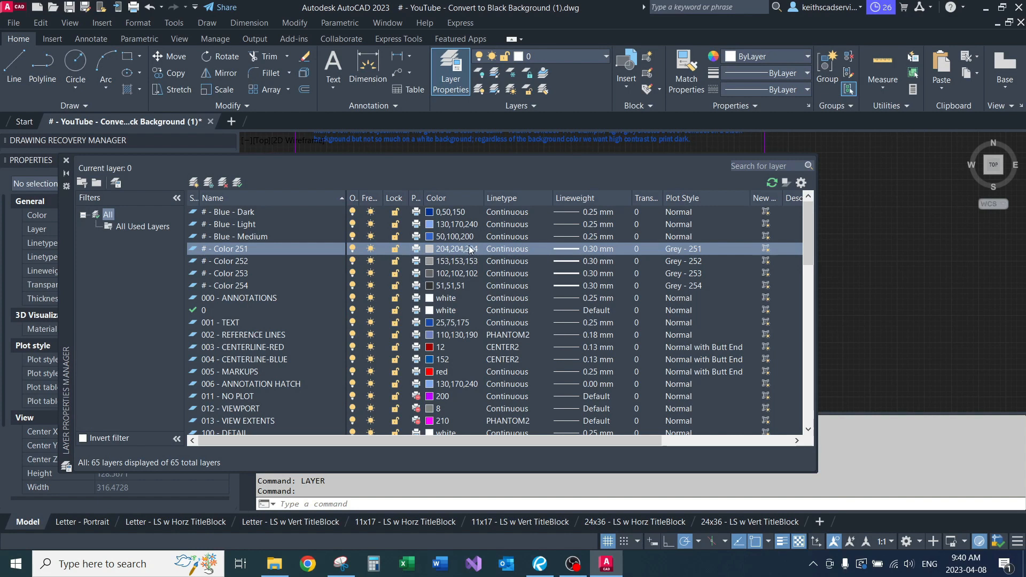
{"action": "left_click", "coordinate": [429, 248]}
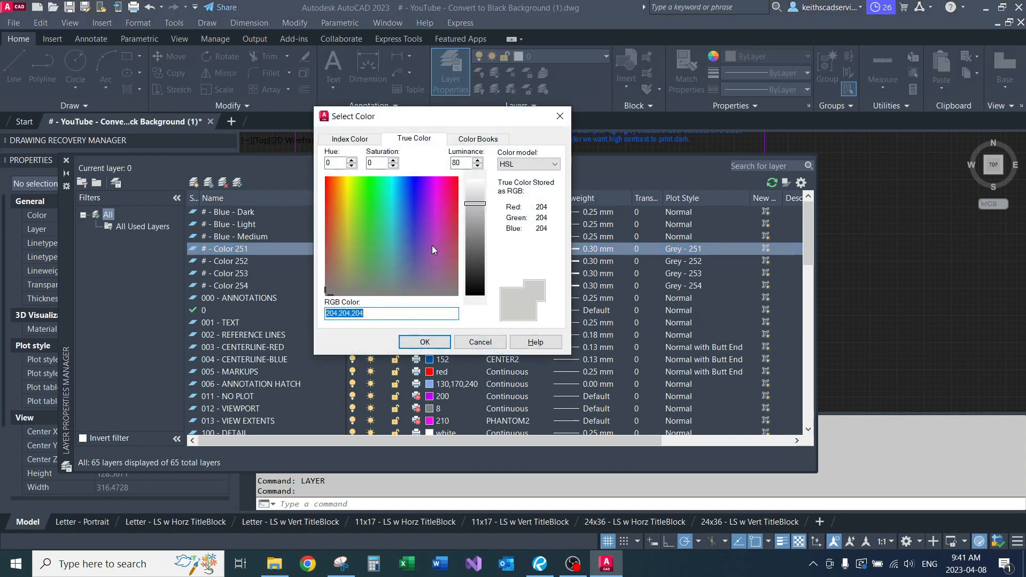
{"action": "left_click", "coordinate": [355, 139]}
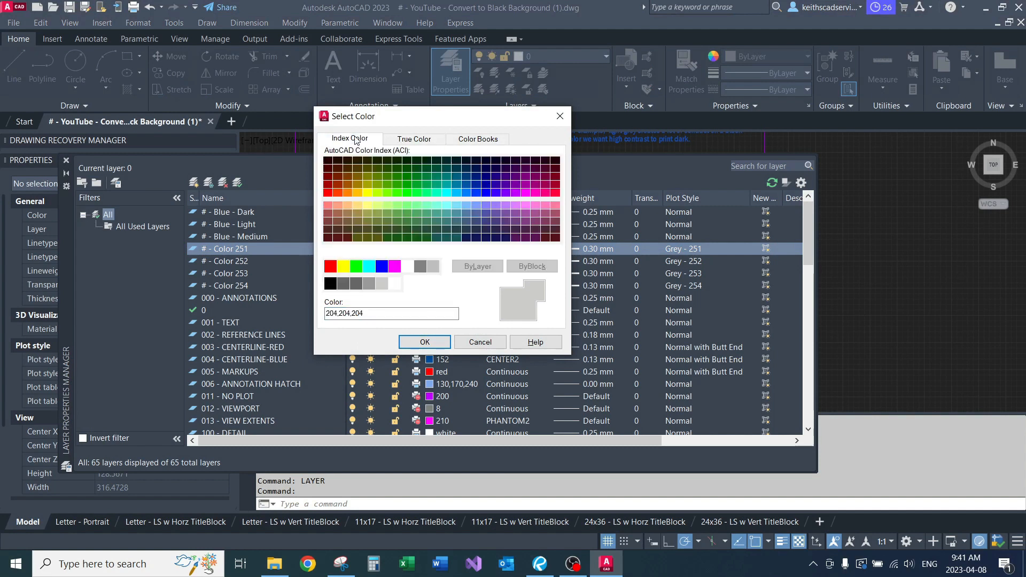
{"action": "left_click", "coordinate": [417, 140]}
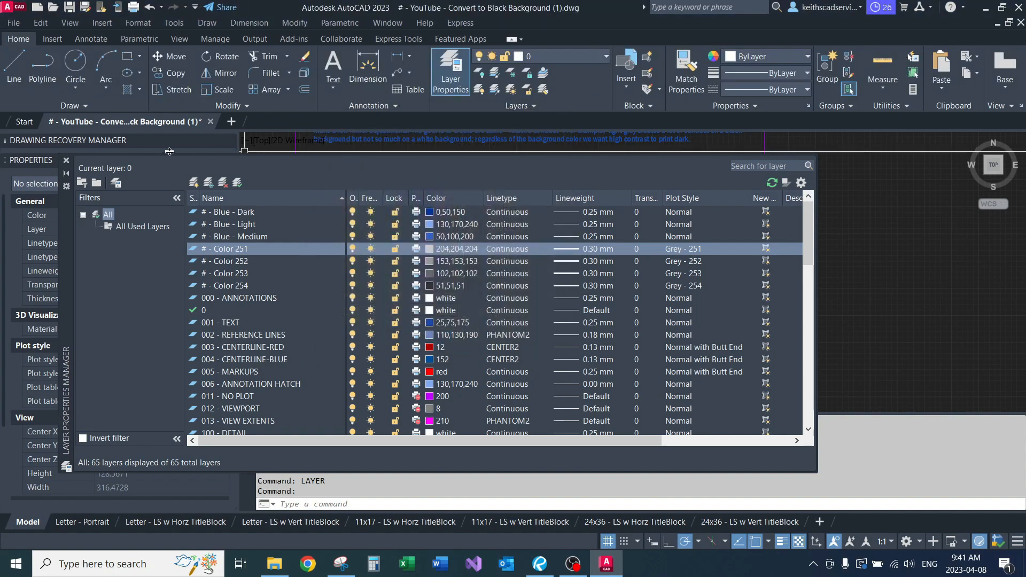
{"action": "left_click", "coordinate": [66, 161]}
- Check the properties of the # - Color 251 label in the drawing, and preview the plot to examine the grey swatches and labels
{"action": "scroll", "coordinate": [406, 254], "scroll_direction": "up", "scroll_amount": 2}
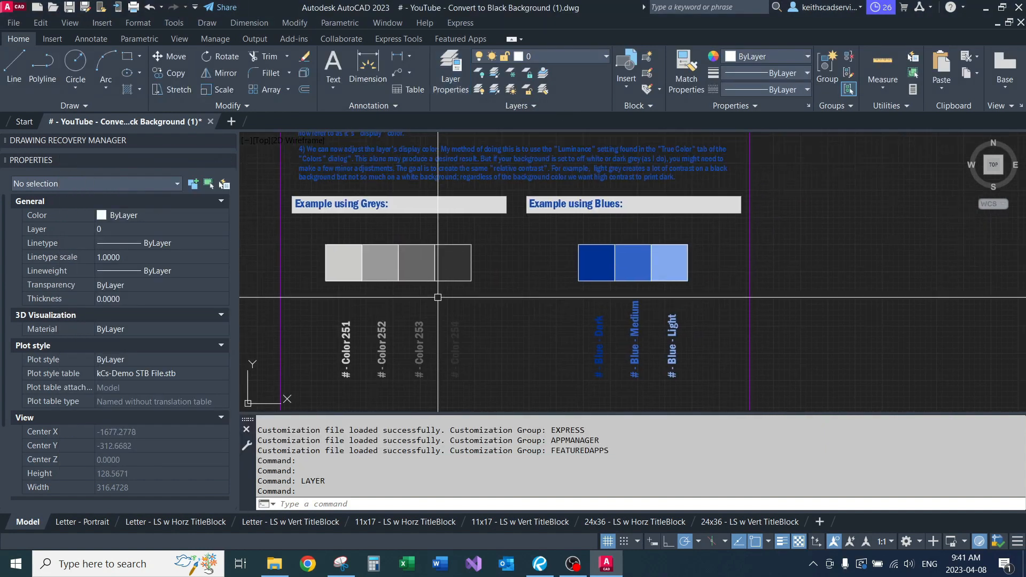
{"action": "mouse_move", "coordinate": [476, 299]}
{"action": "middle_mouse_down"}
{"action": "mouse_move", "coordinate": [499, 281]}
{"action": "mouse_move", "coordinate": [502, 293]}
{"action": "mouse_move", "coordinate": [529, 294]}
{"action": "middle_mouse_up"}
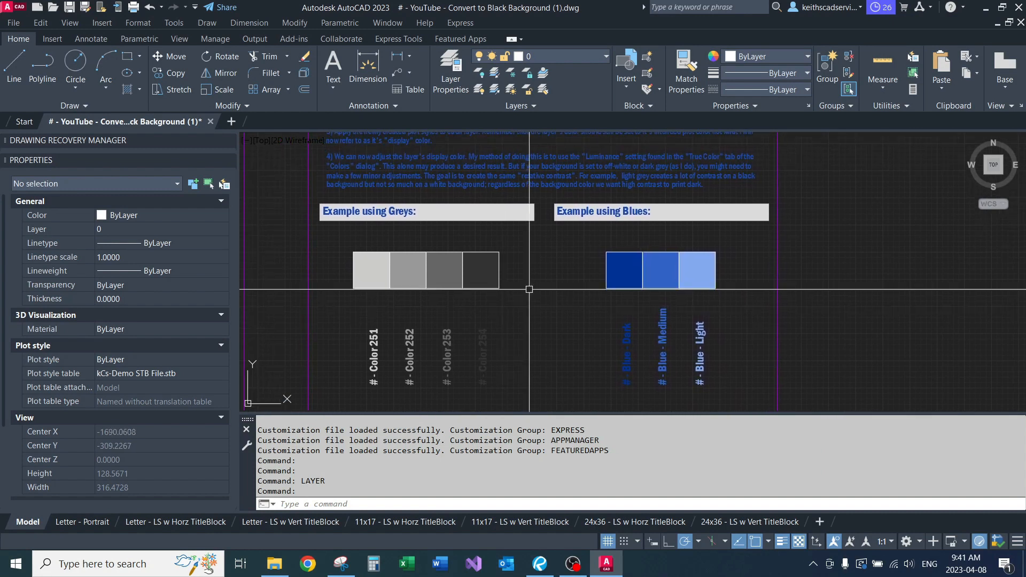
{"action": "middle_click_drag", "start_coordinate": [381, 304], "coordinate": [382, 255]}
{"action": "left_click", "coordinate": [380, 282]}
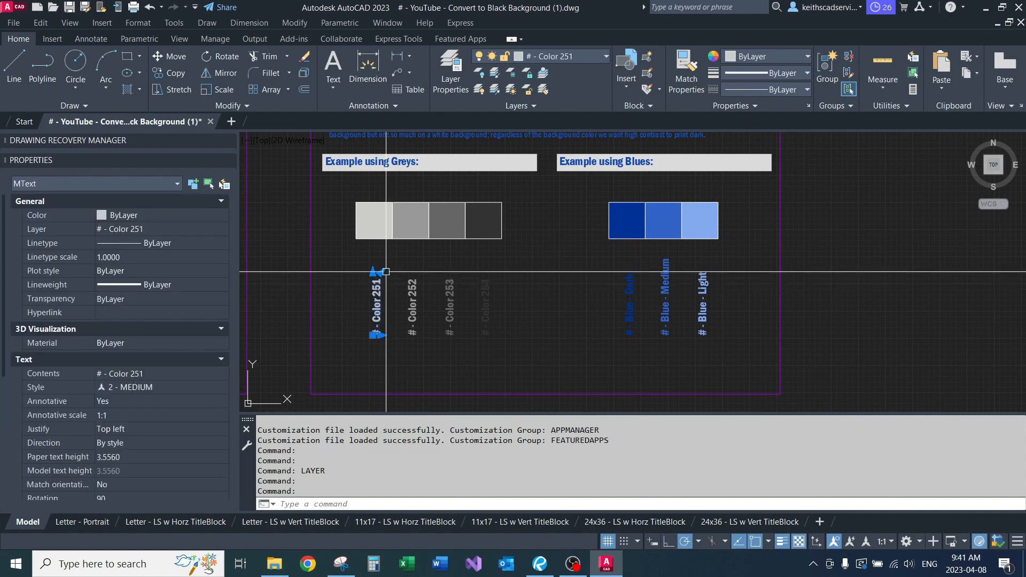
{"action": "middle_click_drag", "start_coordinate": [414, 256], "coordinate": [408, 273]}
{"action": "key", "text": "Escape"}
{"action": "type", "text": "pre"}
{"action": "key", "text": "Return"}
{"action": "scroll", "coordinate": [450, 375], "scroll_direction": "up", "scroll_amount": 4}
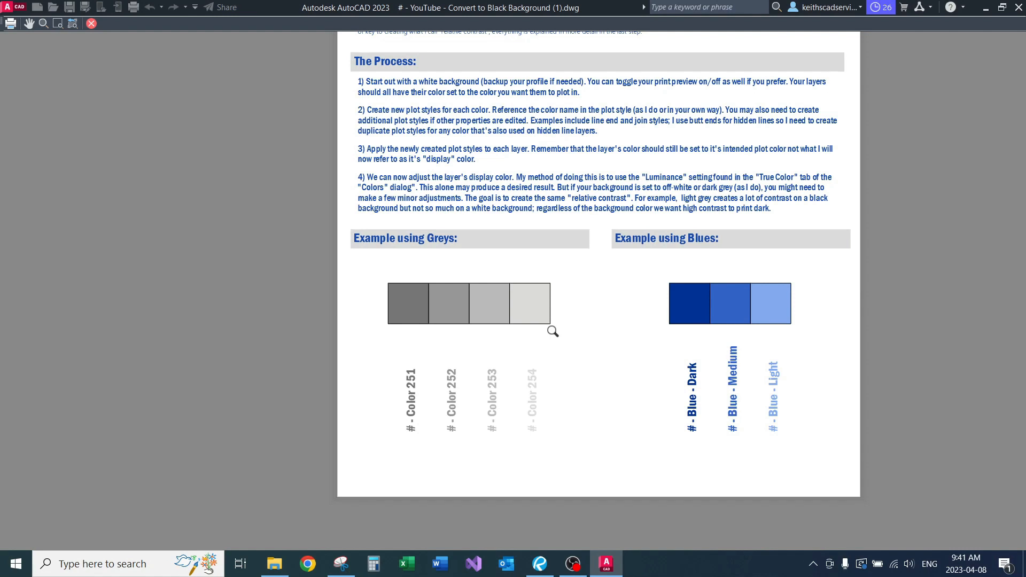
{"action": "key", "text": "Escape"}
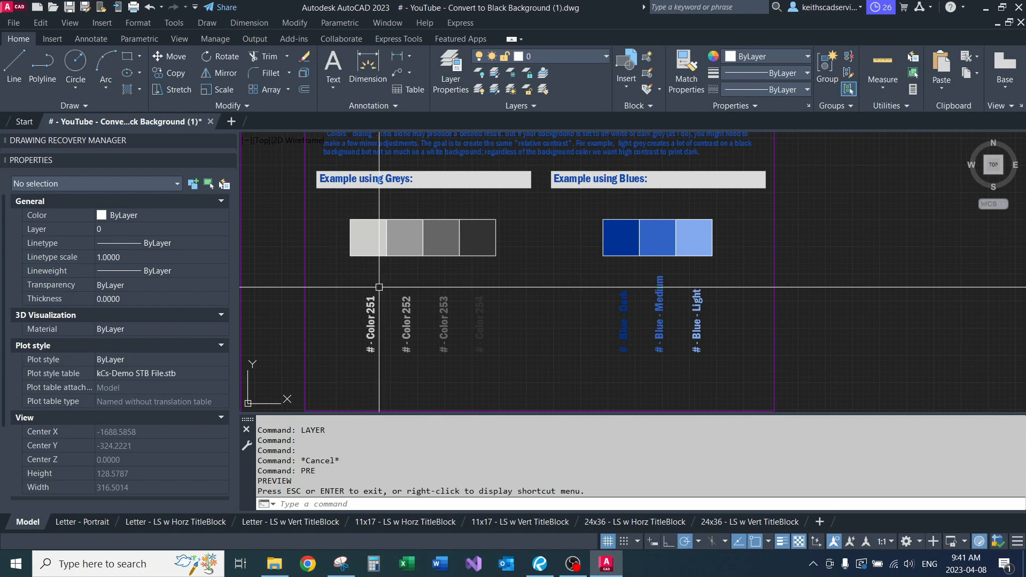
- Check the # - Color 254 and # - Color 251 labels on the dark background, and compare them with their colors in the plot preview
{"action": "left_click", "coordinate": [478, 311]}
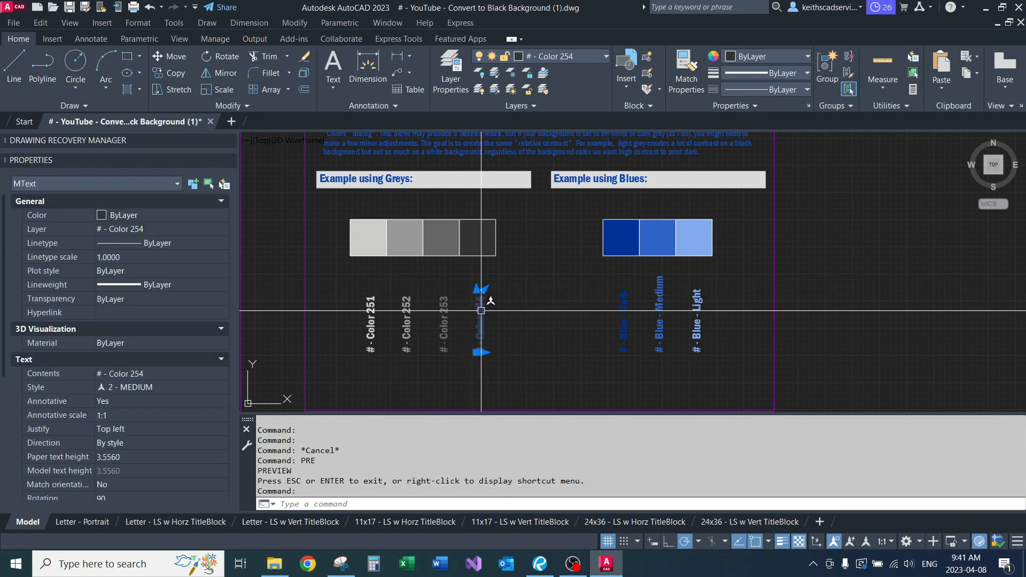
{"action": "key", "text": "Escape"}
{"action": "left_click", "coordinate": [368, 300]}
{"action": "key", "text": "Escape"}
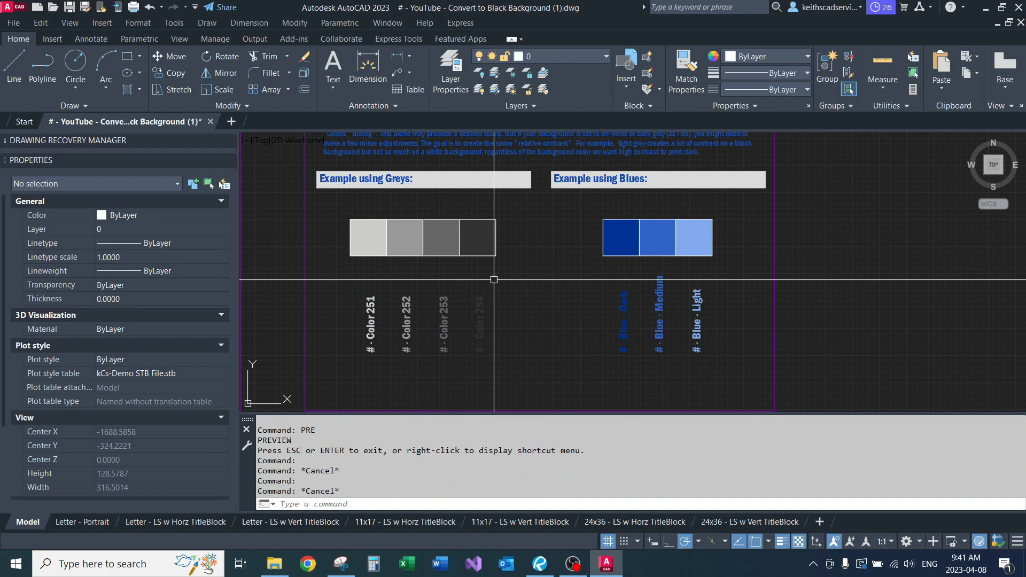
{"action": "type", "text": "PRE"}
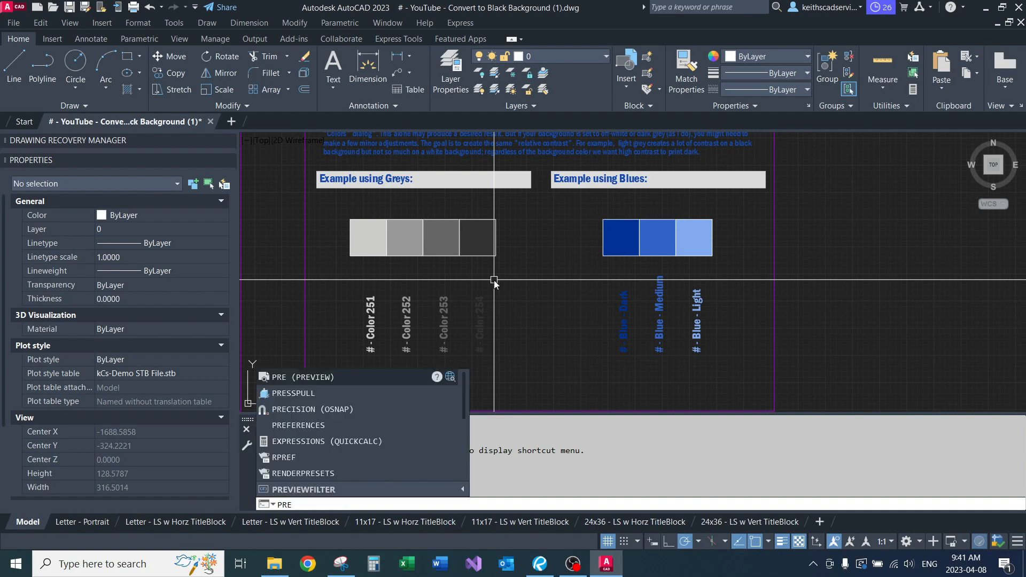
{"action": "key", "text": "Return"}
{"action": "scroll", "coordinate": [484, 342], "scroll_direction": "up", "scroll_amount": 5}
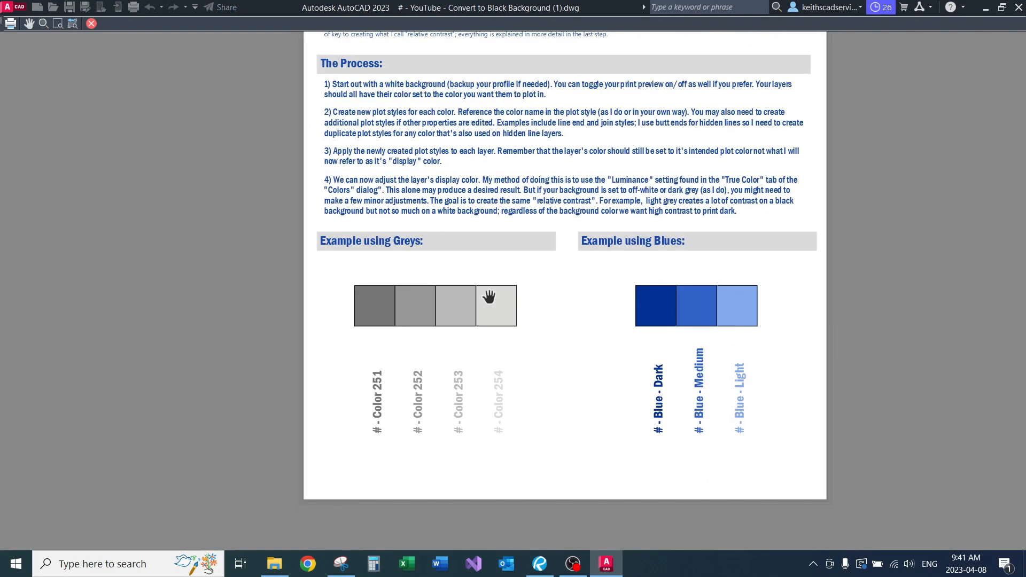
{"action": "key", "text": "Escape"}
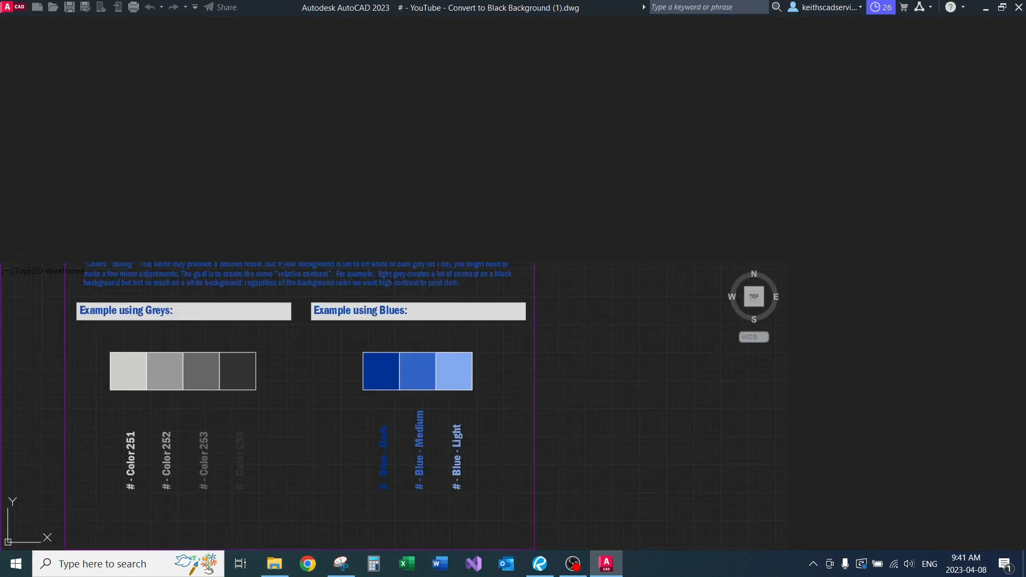
- Add a plot style named Light Blue - 130-170-240 to the kCs-Demo STB File.stb table
{"action": "mouse_move", "coordinate": [533, 276]}
{"action": "middle_mouse_down"}
{"action": "mouse_move", "coordinate": [497, 304]}
{"action": "mouse_move", "coordinate": [499, 291]}
{"action": "middle_mouse_up"}
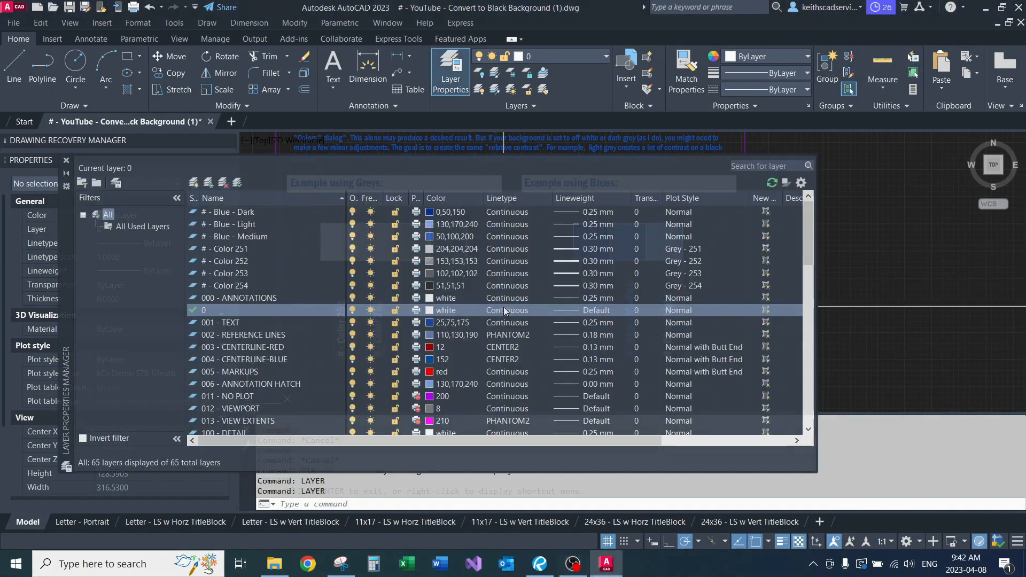
{"action": "left_click", "coordinate": [694, 224]}
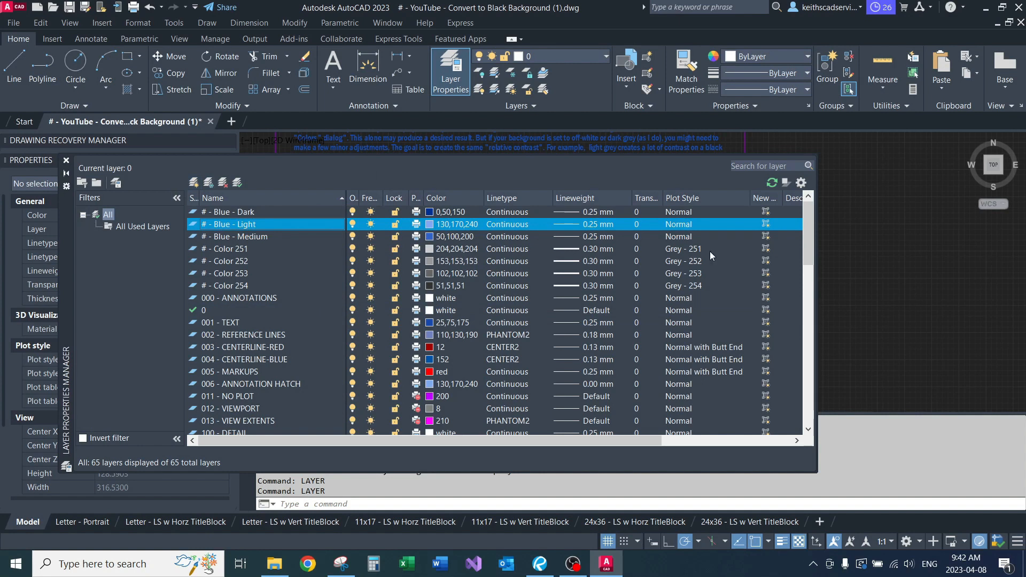
{"action": "left_click", "coordinate": [709, 254]}
{"action": "left_click", "coordinate": [698, 336]}
{"action": "left_click_drag", "start_coordinate": [603, 318], "coordinate": [710, 320]}
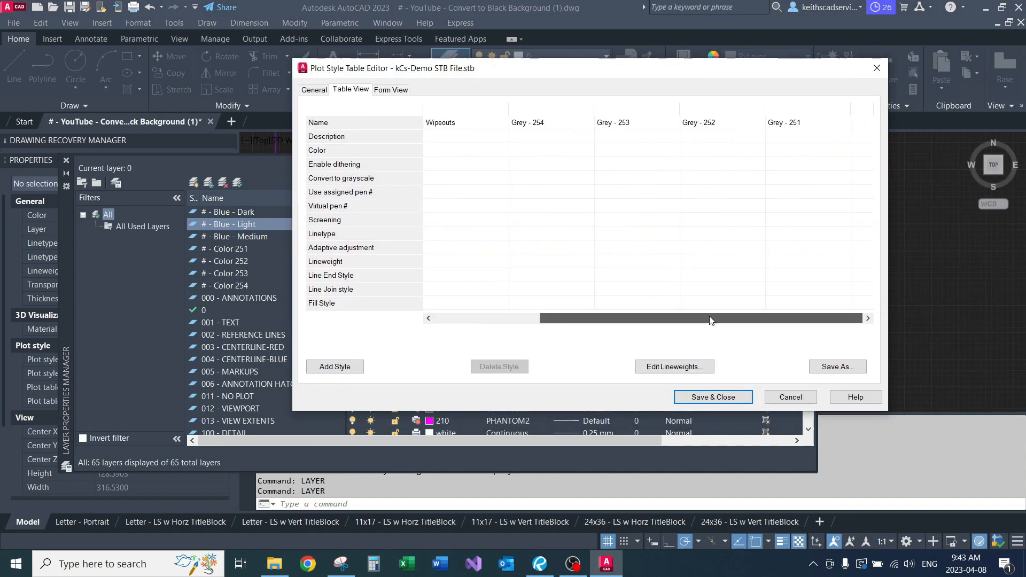
{"action": "left_click", "coordinate": [334, 367]}
{"action": "type", "text": "Blueght Blue - 17"}
{"action": "left_click_drag", "start_coordinate": [635, 64], "coordinate": [569, 76]}
{"action": "type", "text": "0-240"}
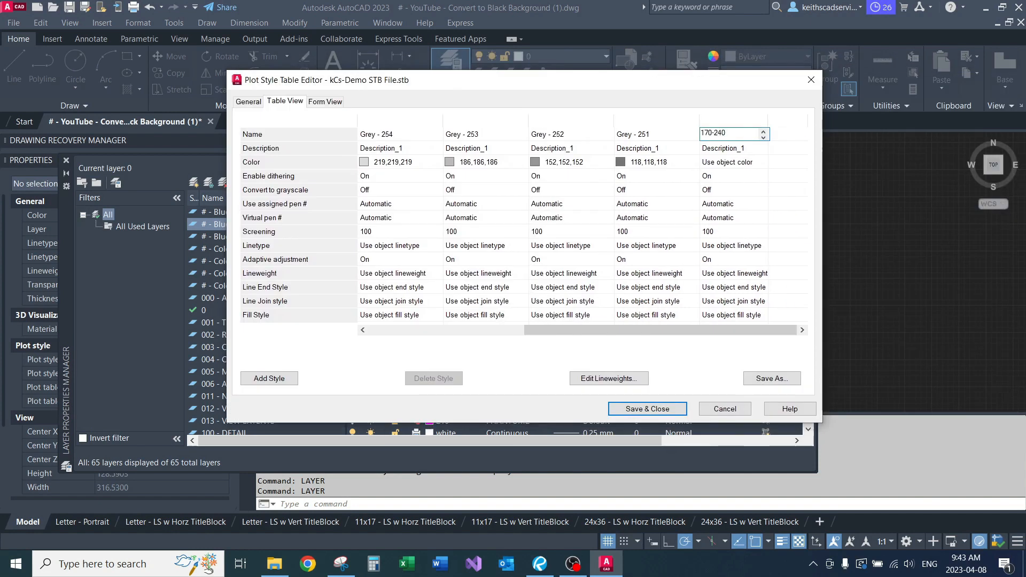
- Set the Light Blue - 130-170-240 plot style's color to true color 130,170,240
{"action": "left_click", "coordinate": [745, 163]}
{"action": "left_click", "coordinate": [738, 257]}
{"action": "type", "text": "130,170,240"}
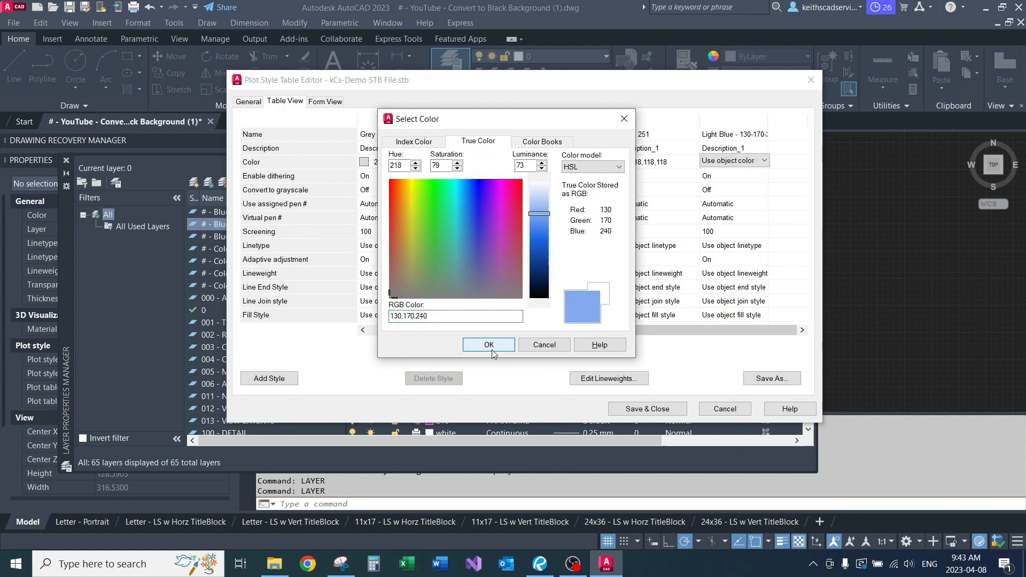
{"action": "left_click", "coordinate": [489, 345]}
- Add another plot style named Dark Blue to the demo plot style table
{"action": "left_click_drag", "start_coordinate": [479, 80], "coordinate": [537, 79]}
{"action": "left_click", "coordinate": [327, 377]}
{"action": "left_click_drag", "start_coordinate": [631, 328], "coordinate": [655, 332]}
{"action": "left_click", "coordinate": [773, 134]}
{"action": "type", "text": "Dark Blue"}
- Set the Dark Blue plot style's color to true color 0,50,150 and save the plot style table
{"action": "left_click", "coordinate": [773, 159]}
{"action": "left_click_drag", "start_coordinate": [642, 79], "coordinate": [508, 61]}
{"action": "left_click", "coordinate": [646, 143]}
{"action": "left_click", "coordinate": [639, 253]}
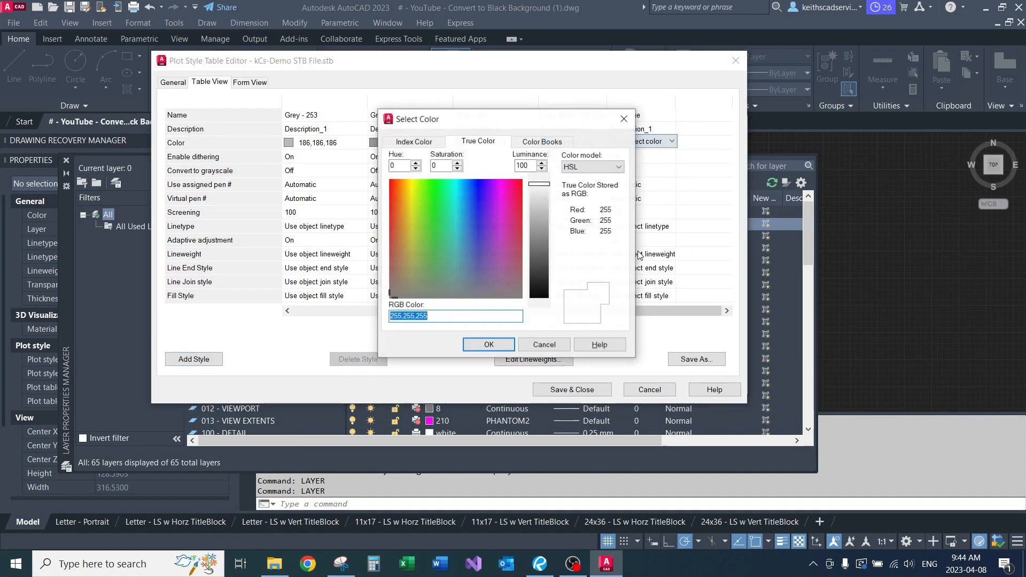
{"action": "type", "text": "0,50,150"}
{"action": "key", "text": "Return"}
{"action": "mouse_move", "coordinate": [570, 315]}
{"action": "left_mouse_down"}
{"action": "mouse_move", "coordinate": [412, 316]}
{"action": "mouse_move", "coordinate": [570, 316]}
{"action": "left_mouse_up"}
{"action": "left_click", "coordinate": [572, 390]}
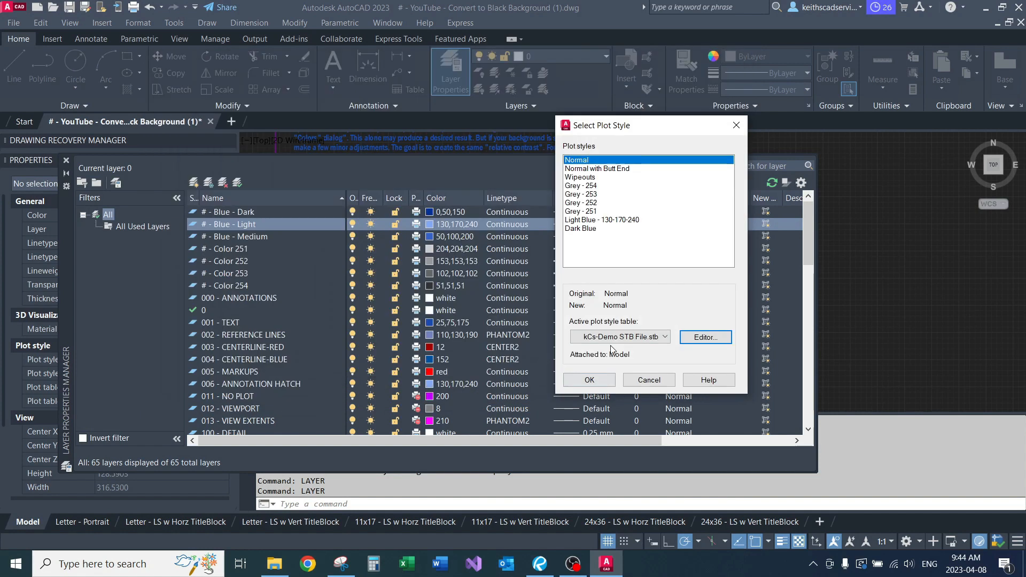
{"action": "left_click", "coordinate": [588, 381]}
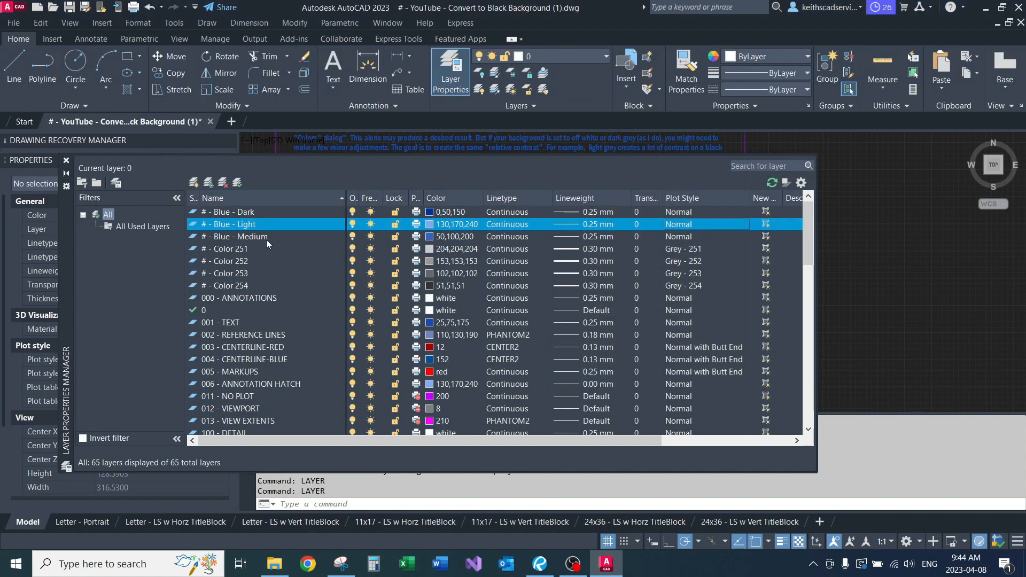
- Assign the Light Blue - 130-170-240 plot style to layer # - Blue - Light and Dark Blue to layer # - Blue - Dark
{"action": "left_click", "coordinate": [688, 224]}
{"action": "double_click", "coordinate": [653, 220]}
{"action": "left_click", "coordinate": [682, 212]}
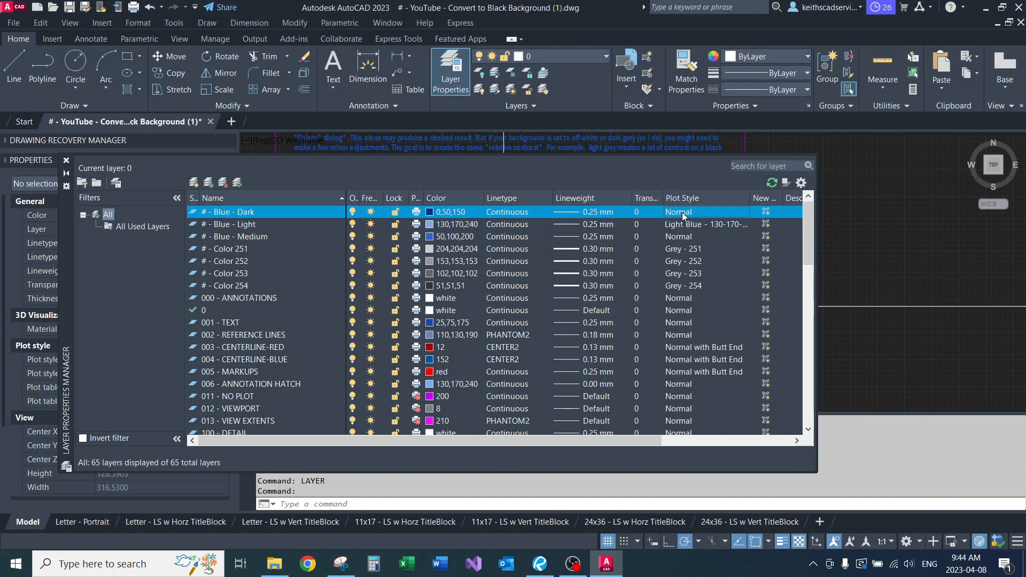
{"action": "left_click", "coordinate": [682, 213]}
{"action": "left_click", "coordinate": [592, 228]}
- Rename the Dark Blue plot style as Dark Blue - 0-50-150 and save the plot style table
{"action": "left_click", "coordinate": [706, 337]}
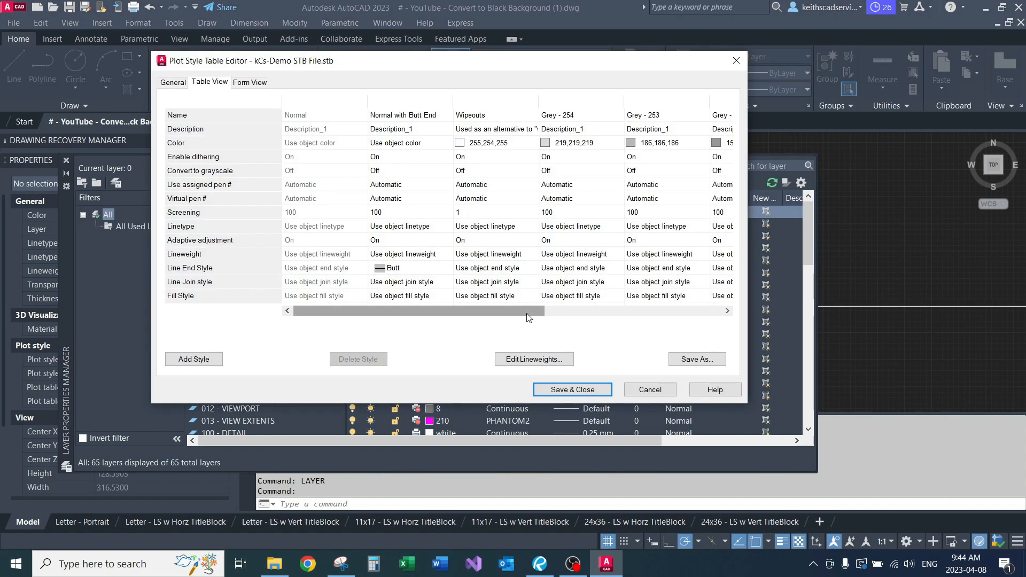
{"action": "type", "text": "0-50-150"}
{"action": "key", "text": "Return"}
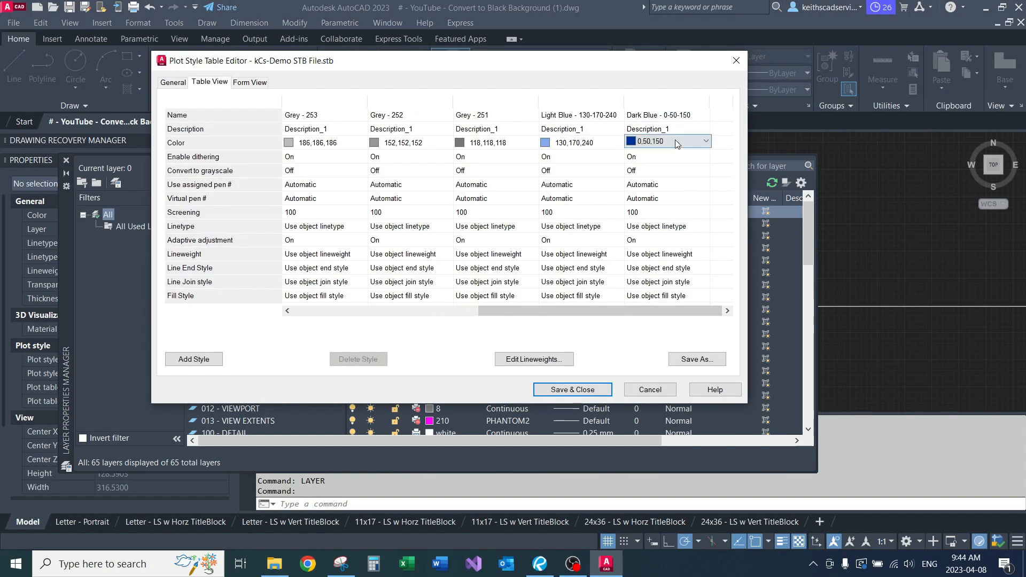
{"action": "left_click", "coordinate": [572, 390]}
{"action": "left_click", "coordinate": [648, 378]}
- Set the # - Blue - Dark layer's display color luminance to 70
{"action": "left_click", "coordinate": [443, 212]}
{"action": "double_click", "coordinate": [525, 165]}
{"action": "type", "text": "70"}
{"action": "left_click", "coordinate": [508, 342]}
- Set the # - Blue - Light layer's display color luminance to 27 and close the layer manager
{"action": "left_click", "coordinate": [464, 223]}
{"action": "double_click", "coordinate": [525, 165]}
{"action": "type", "text": "27"}
{"action": "left_click", "coordinate": [489, 345]}
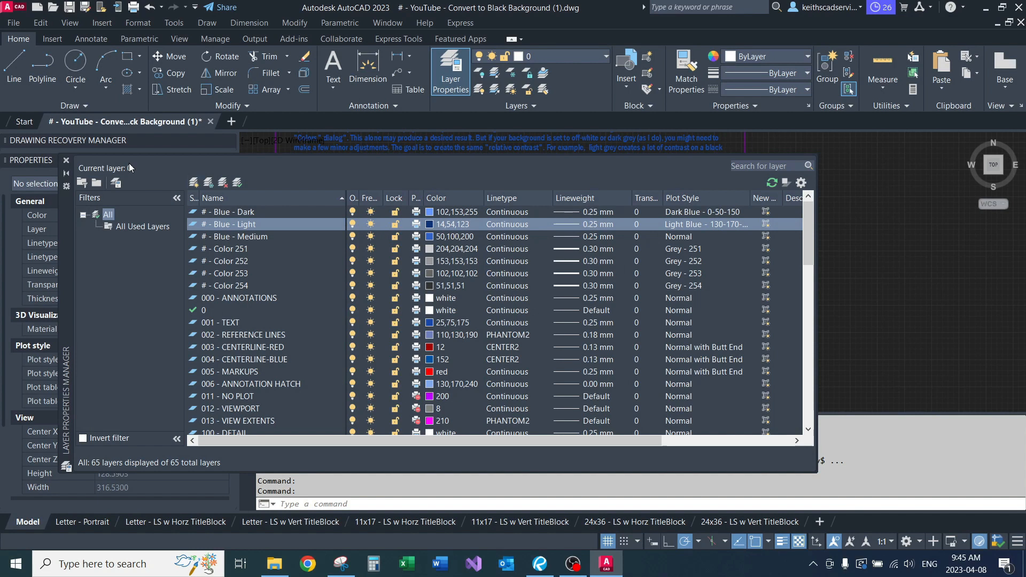
{"action": "left_click", "coordinate": [66, 160]}
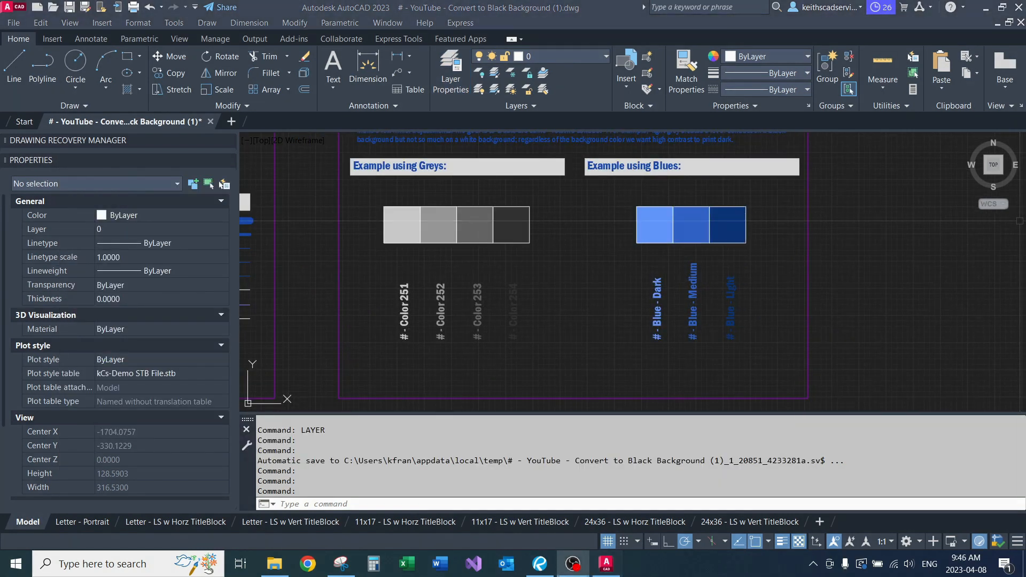
- Examine the blue swatches on the dark background, and check the properties of the # - Blue - Medium hatch
{"action": "middle_click_drag", "start_coordinate": [611, 304], "coordinate": [592, 300]}
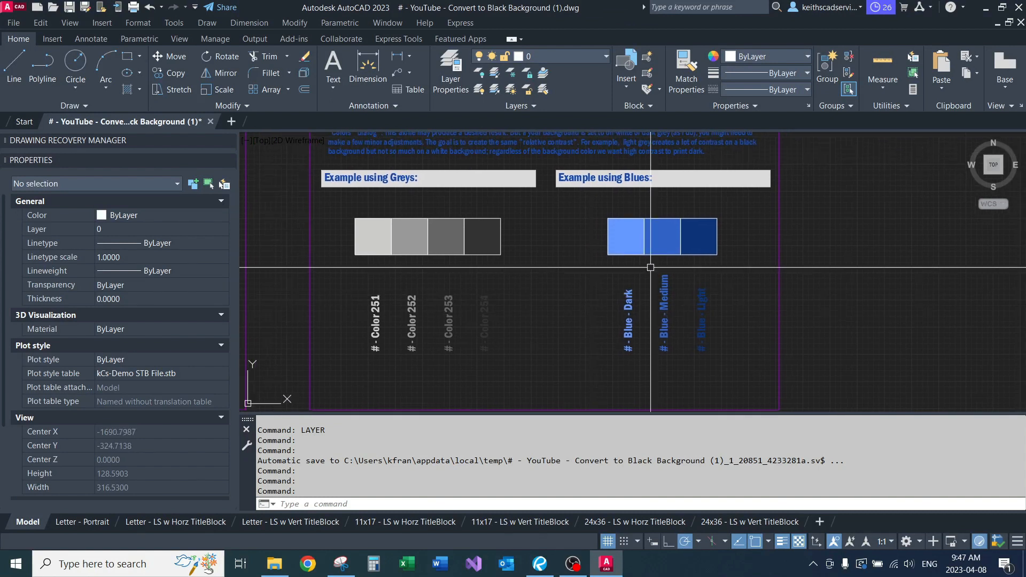
{"action": "scroll", "coordinate": [650, 267], "scroll_direction": "up", "scroll_amount": 2}
{"action": "middle_click_drag", "start_coordinate": [650, 268], "coordinate": [651, 238]}
{"action": "left_click", "coordinate": [675, 186]}
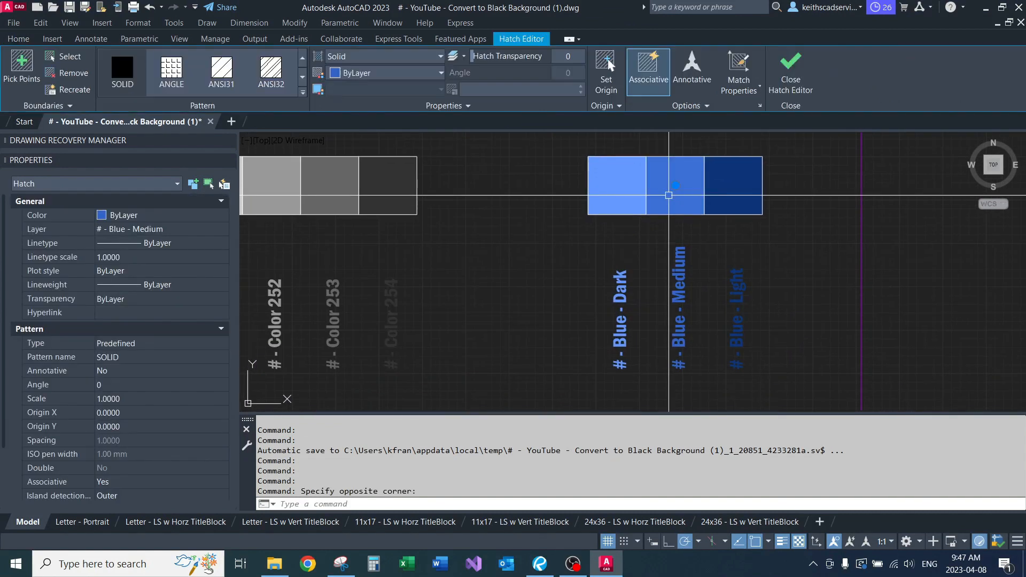
{"action": "middle_click_drag", "start_coordinate": [662, 201], "coordinate": [637, 236]}
{"action": "key", "text": "Escape"}
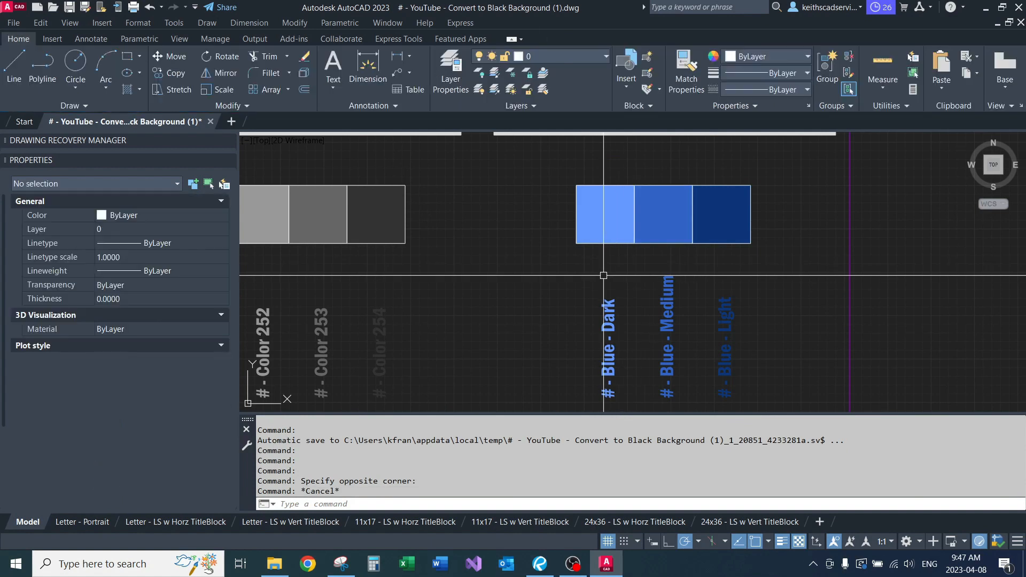
{"action": "middle_click_drag", "start_coordinate": [602, 270], "coordinate": [632, 241]}
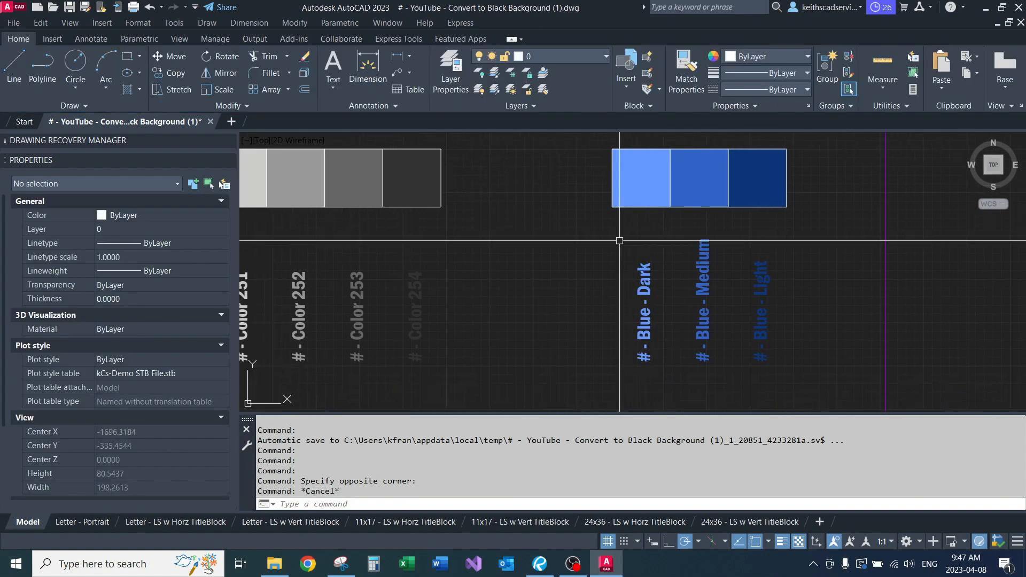
- Check the luminance of the # - Blue - Medium layer's true color, leaving the color as it is
{"action": "type", "text": "la"}
{"action": "key", "text": "Return"}
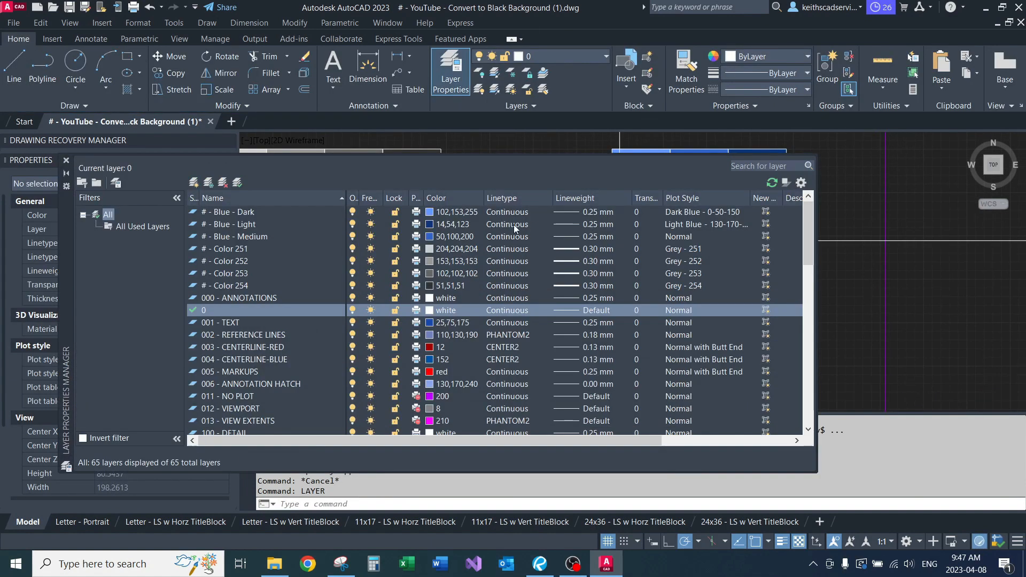
{"action": "left_click", "coordinate": [427, 237]}
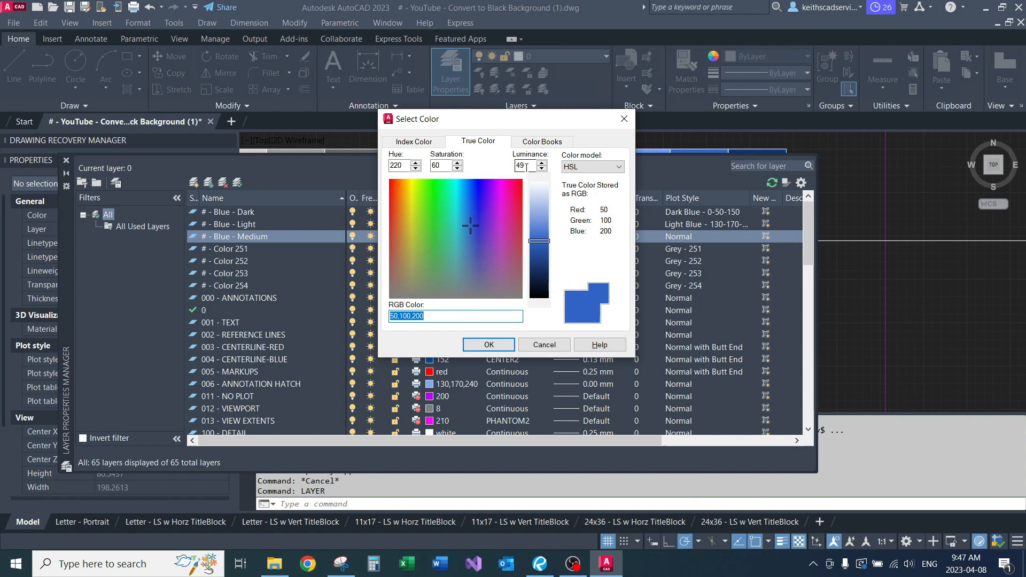
{"action": "left_click", "coordinate": [537, 343]}
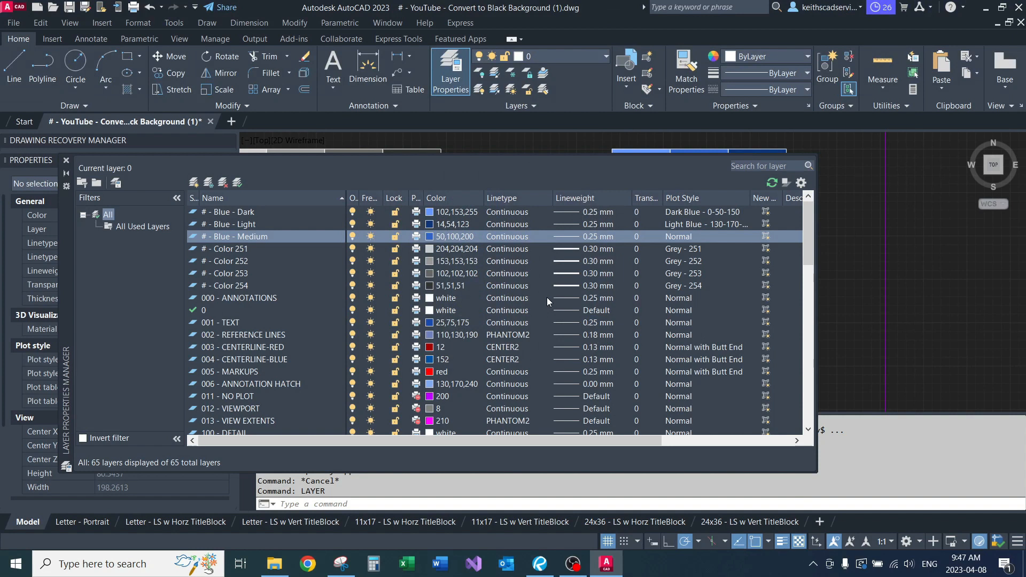
- Review the colors of the two blue styles in the plot style table, cancel without changes, and close the layer manager
{"action": "left_click", "coordinate": [712, 226]}
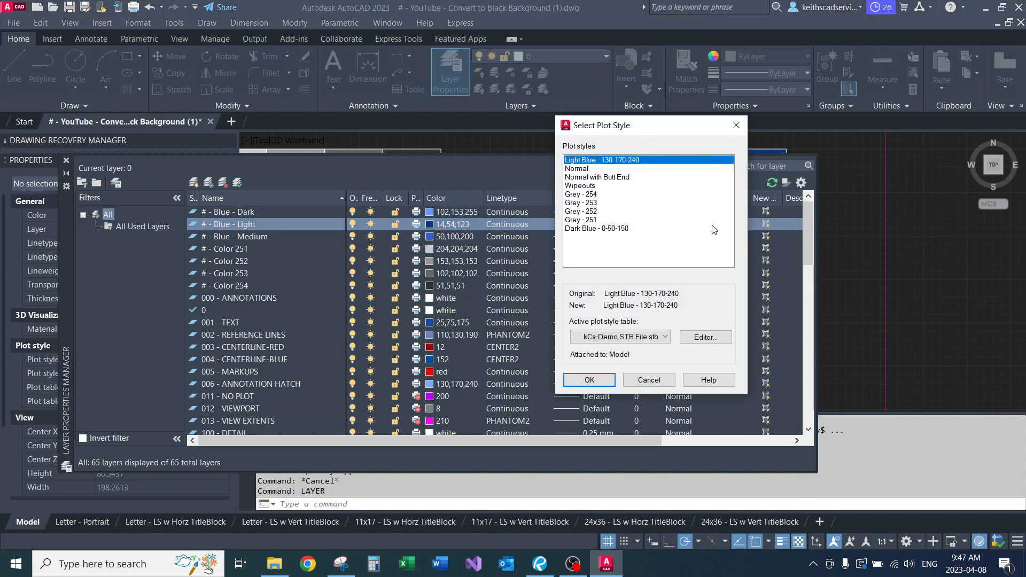
{"action": "left_click", "coordinate": [704, 337]}
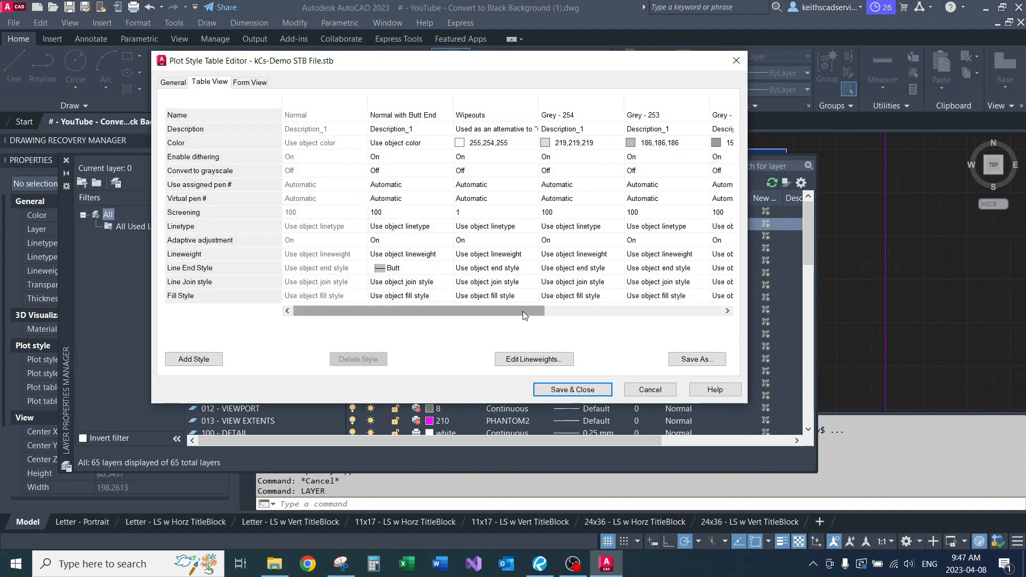
{"action": "left_click_drag", "start_coordinate": [523, 311], "coordinate": [707, 310]}
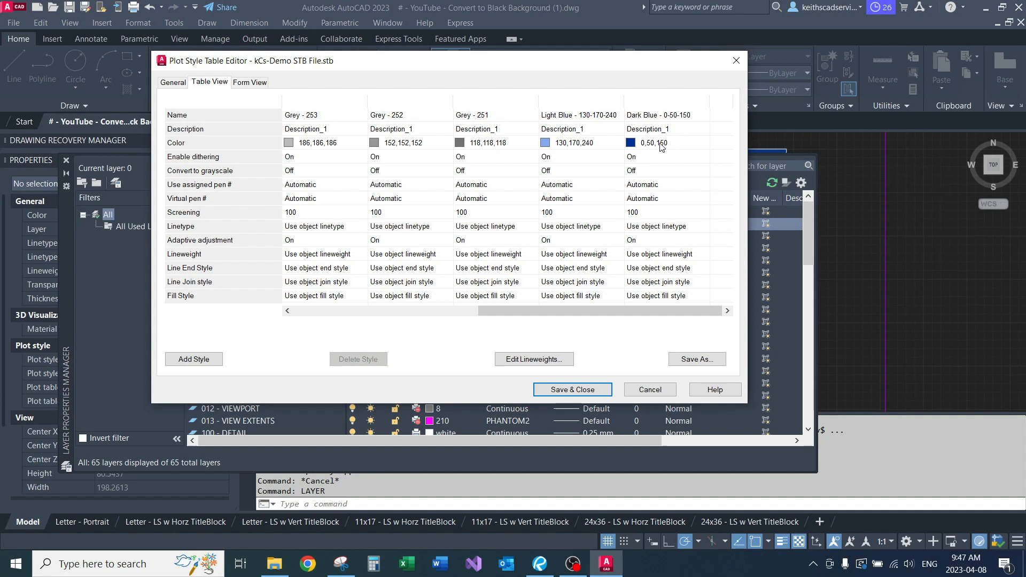
{"action": "left_click", "coordinate": [656, 389]}
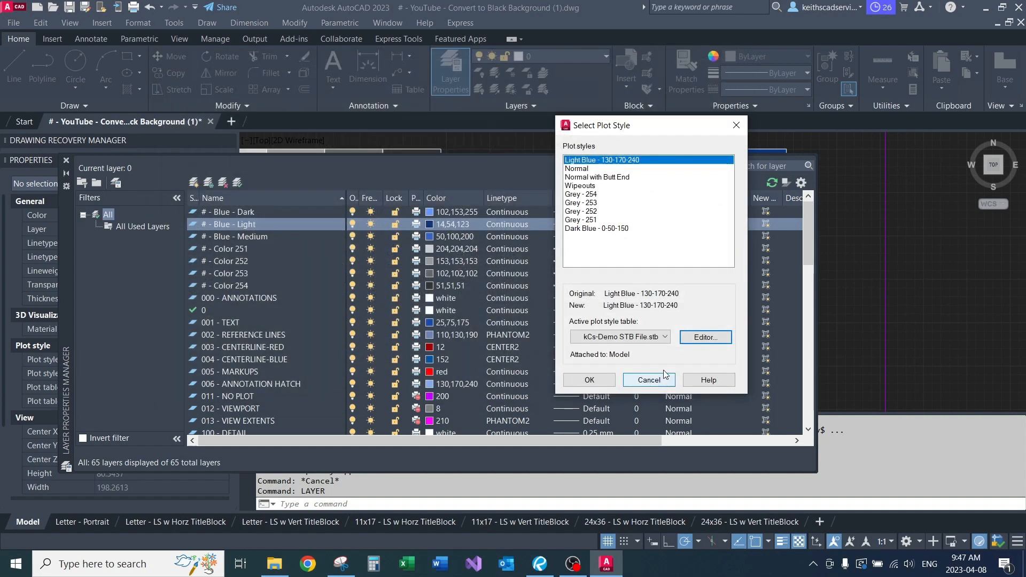
{"action": "left_click", "coordinate": [649, 380]}
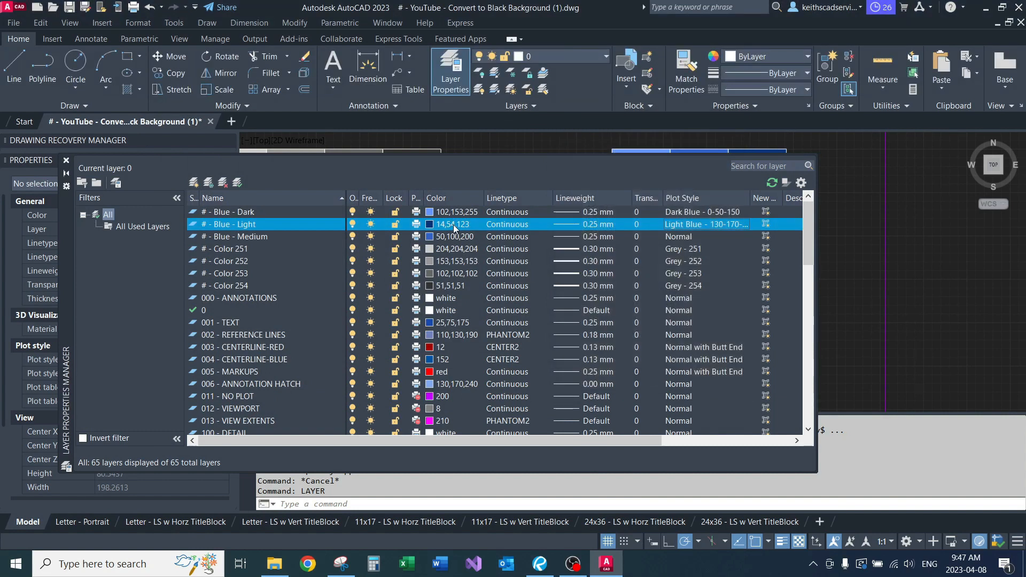
{"action": "left_click", "coordinate": [66, 161]}
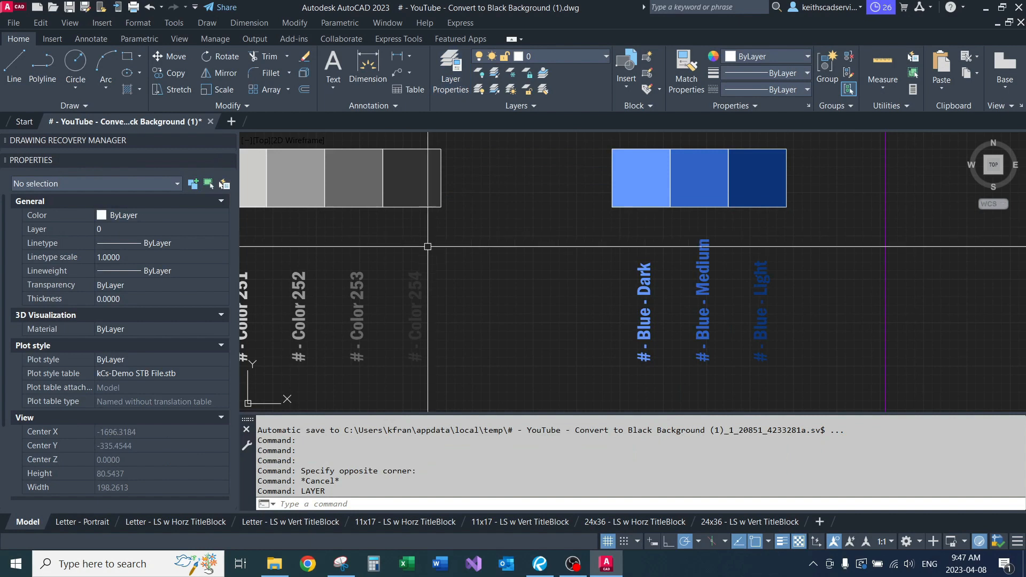
- Preview the plot and examine the colors of the blue swatches and labels
{"action": "middle_click_drag", "start_coordinate": [437, 255], "coordinate": [426, 265]}
{"action": "type", "text": "pre"}
{"action": "key", "text": "Return"}
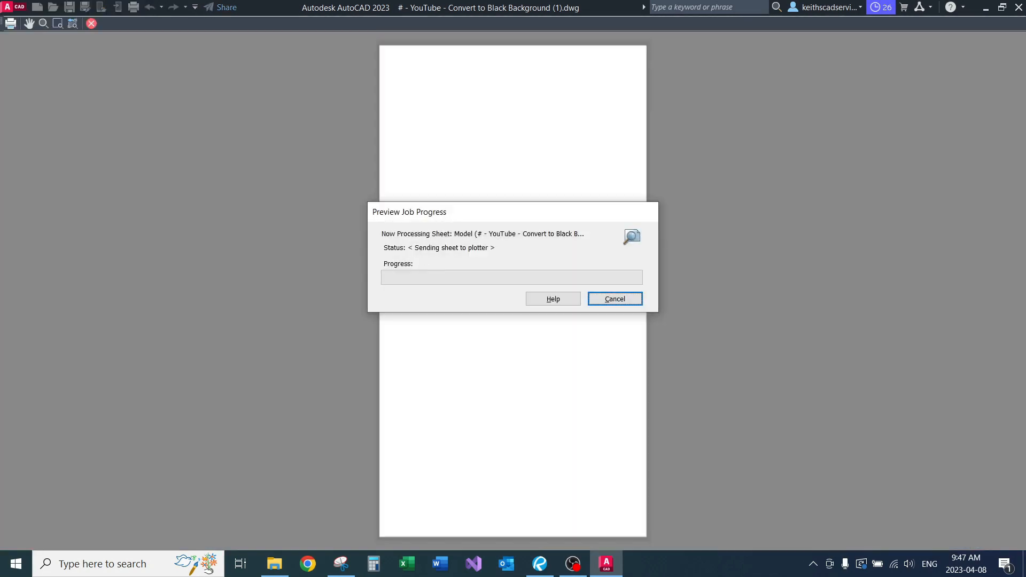
{"action": "scroll", "coordinate": [559, 359], "scroll_direction": "up", "scroll_amount": 5}
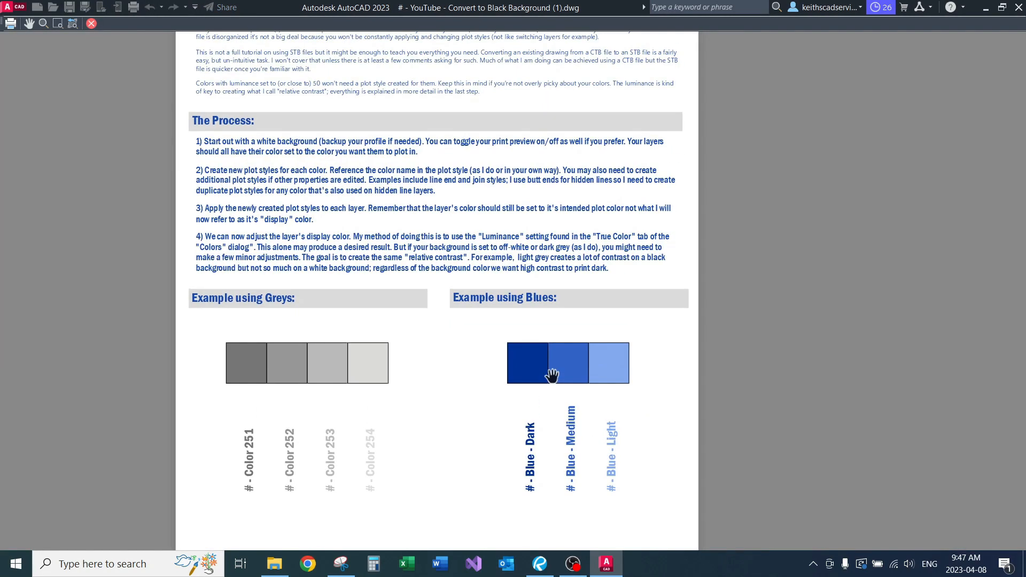
{"action": "left_click_drag", "start_coordinate": [534, 363], "coordinate": [547, 330]}
{"action": "key", "text": "Escape"}
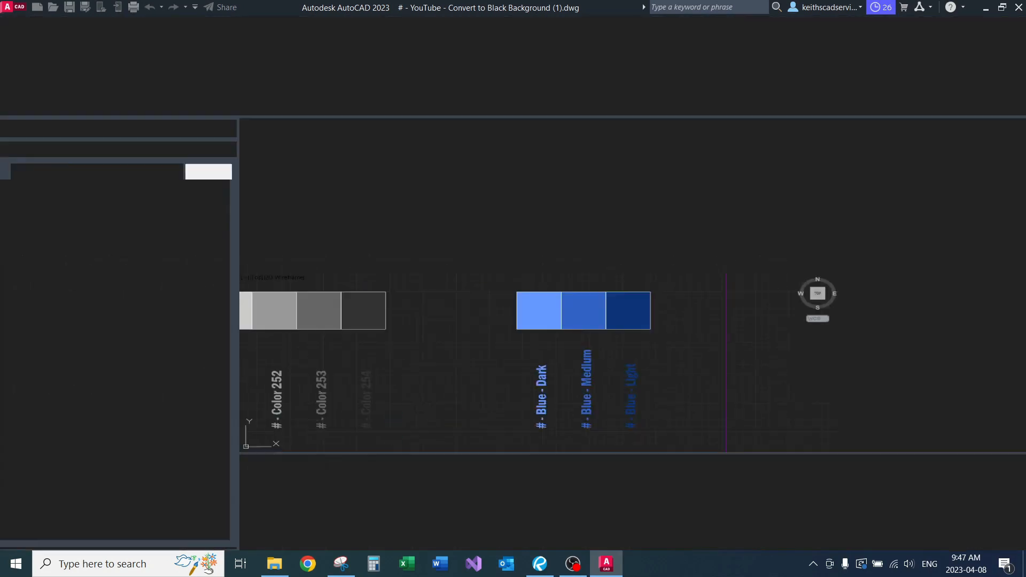
- Preview the plot again, compare the grey and blue examples with their display colors in the drawing, and close the preview
{"action": "key", "text": "Return"}
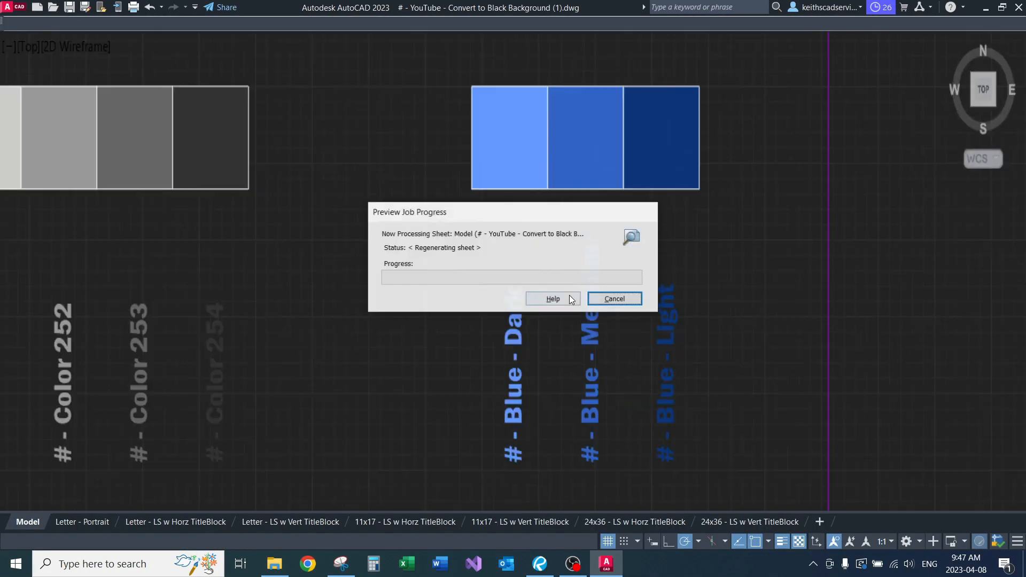
{"action": "scroll", "coordinate": [580, 367], "scroll_direction": "up", "scroll_amount": 4}
{"action": "scroll", "coordinate": [582, 367], "scroll_direction": "up", "scroll_amount": 3}
{"action": "scroll", "coordinate": [571, 348], "scroll_direction": "down", "scroll_amount": 3}
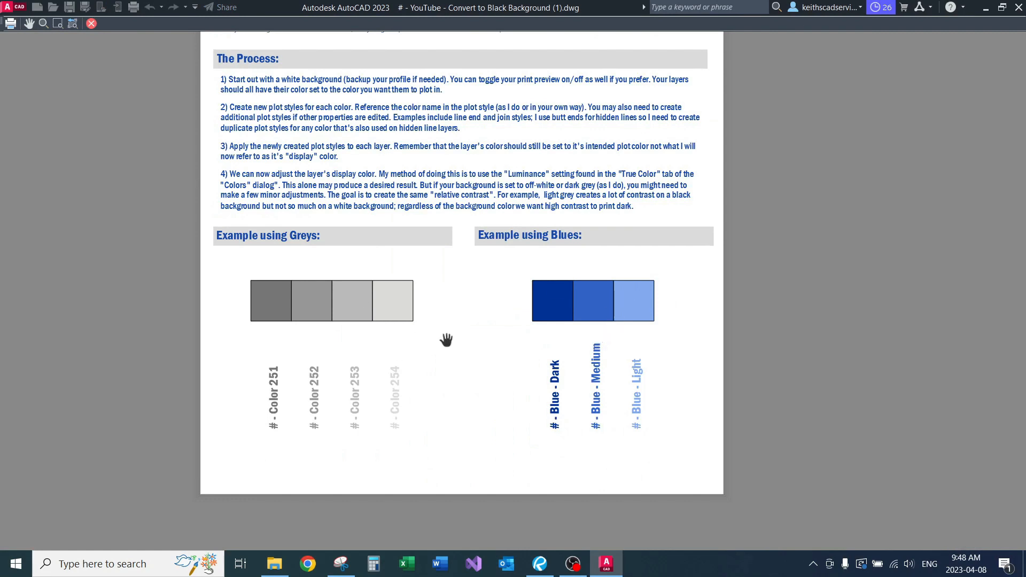
{"action": "left_click_drag", "start_coordinate": [587, 346], "coordinate": [544, 359]}
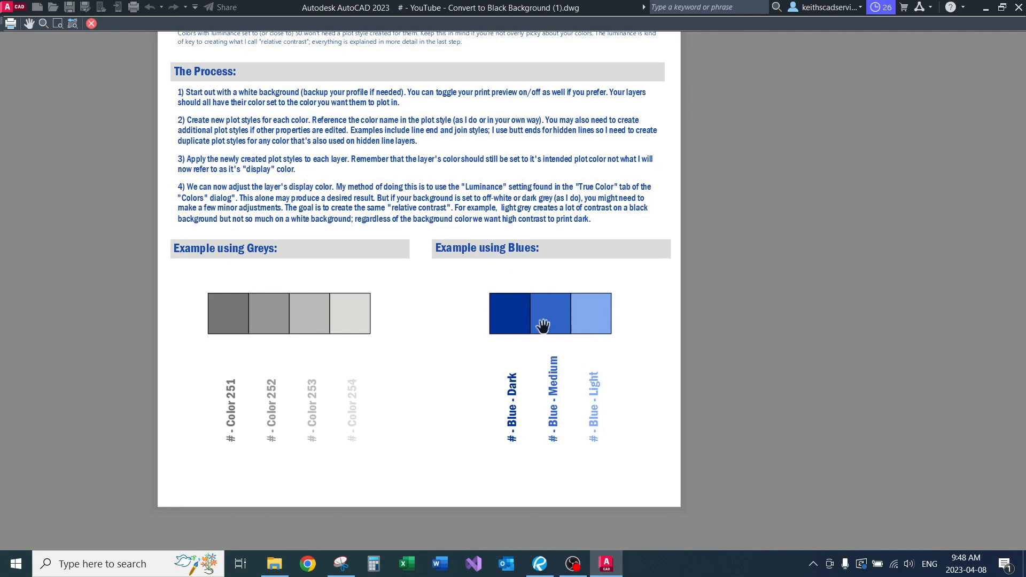
{"action": "mouse_move", "coordinate": [543, 346]}
{"action": "middle_mouse_down"}
{"action": "mouse_move", "coordinate": [550, 310]}
{"action": "mouse_move", "coordinate": [539, 314]}
{"action": "mouse_move", "coordinate": [529, 268]}
{"action": "mouse_move", "coordinate": [538, 304]}
{"action": "mouse_move", "coordinate": [550, 270]}
{"action": "middle_mouse_up"}
{"action": "scroll", "coordinate": [539, 313], "scroll_direction": "up", "scroll_amount": 2}
{"action": "scroll", "coordinate": [526, 273], "scroll_direction": "down", "scroll_amount": 2}
{"action": "key", "text": "Escape"}
{"action": "scroll", "coordinate": [537, 303], "scroll_direction": "down", "scroll_amount": 4}
{"action": "scroll", "coordinate": [549, 271], "scroll_direction": "up", "scroll_amount": 2}
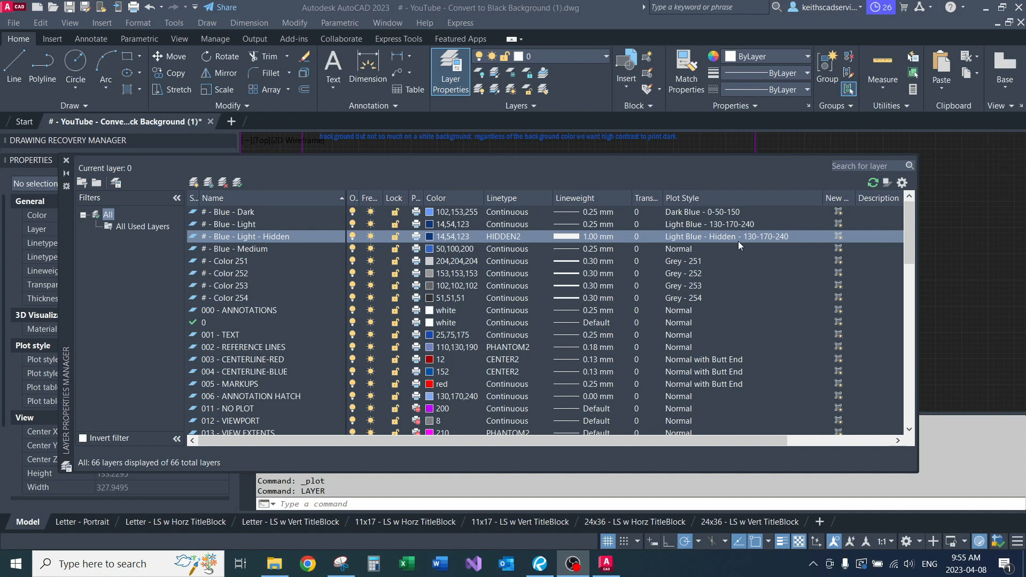
- Set the Light Blue - Hidden - 130-170-240 plot style's line end style to Round, save the table, and close the layer manager
{"action": "left_click", "coordinate": [753, 238]}
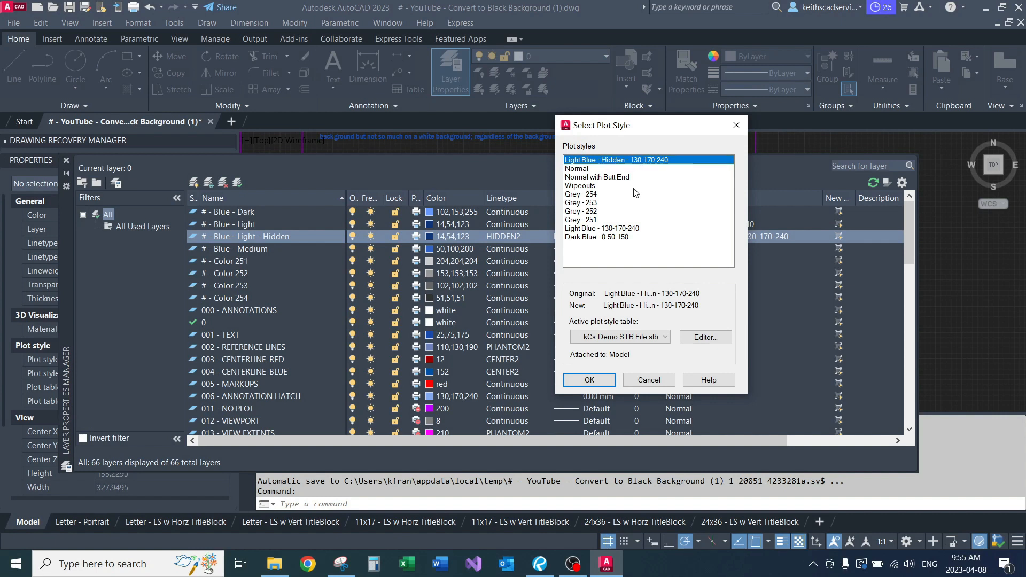
{"action": "left_click", "coordinate": [703, 337]}
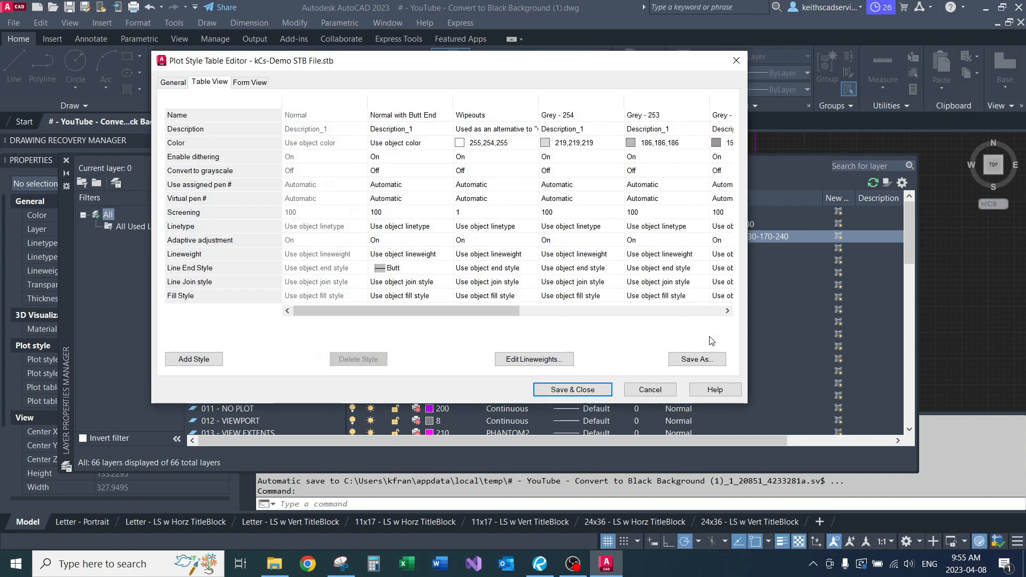
{"action": "left_click_drag", "start_coordinate": [497, 313], "coordinate": [705, 313]}
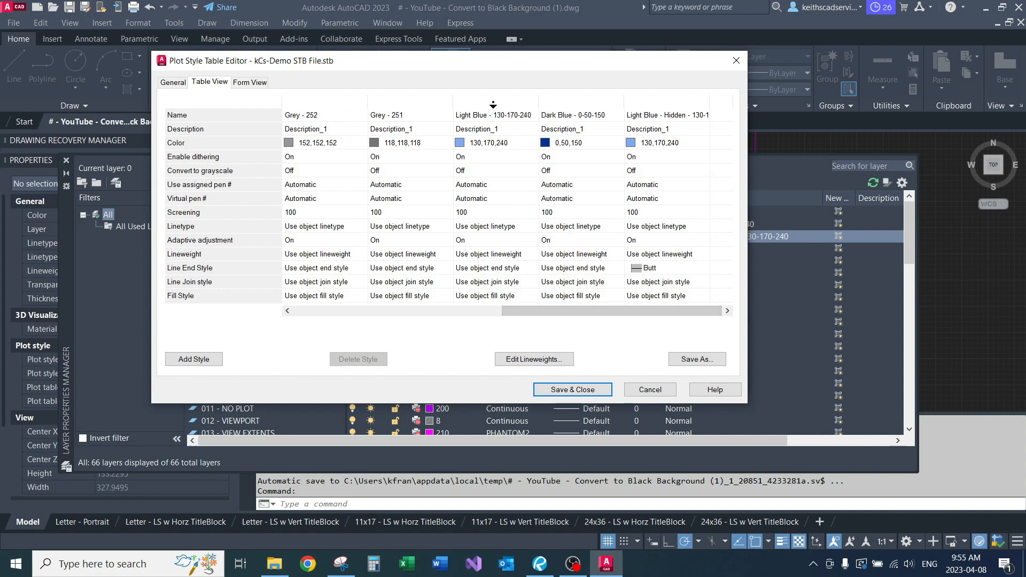
{"action": "left_click", "coordinate": [668, 269]}
{"action": "left_click", "coordinate": [668, 267]}
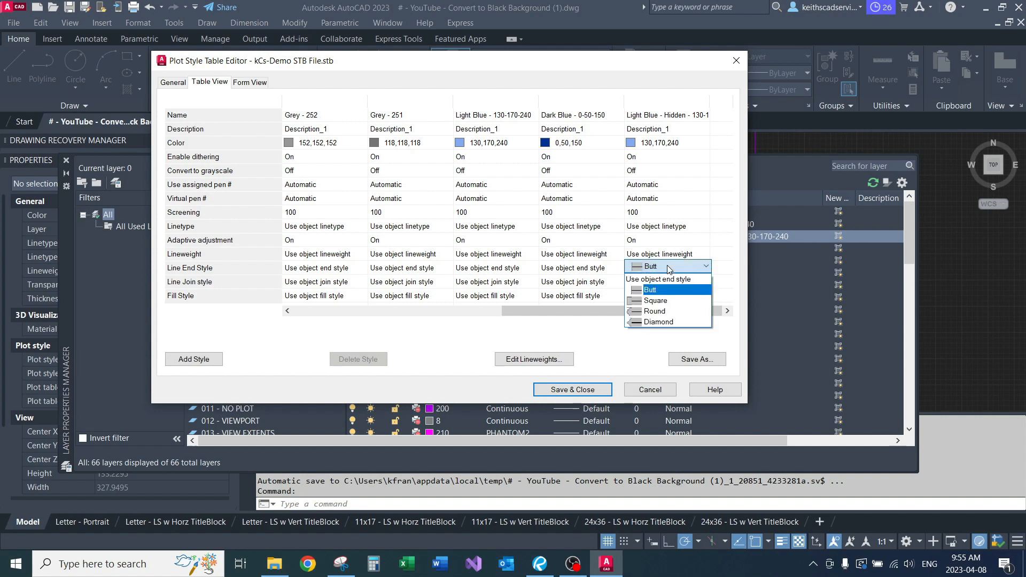
{"action": "left_click", "coordinate": [662, 312]}
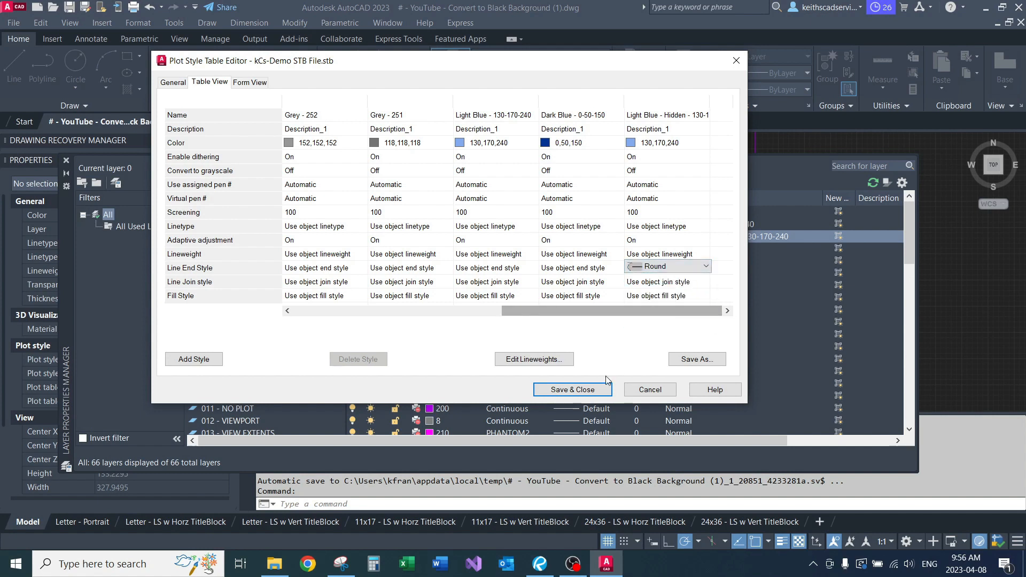
{"action": "left_click", "coordinate": [594, 389]}
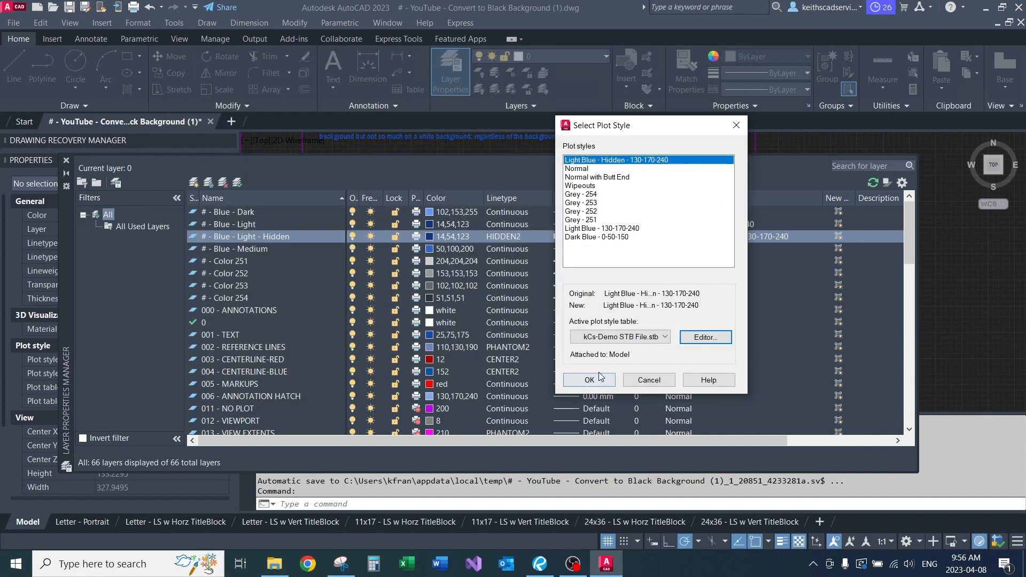
{"action": "left_click", "coordinate": [601, 374]}
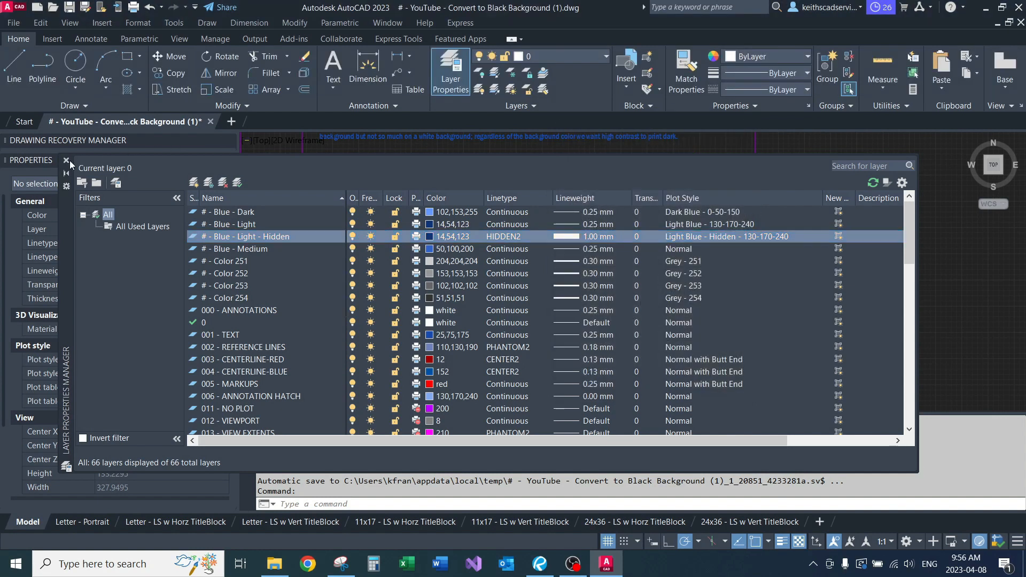
{"action": "left_click", "coordinate": [66, 160]}
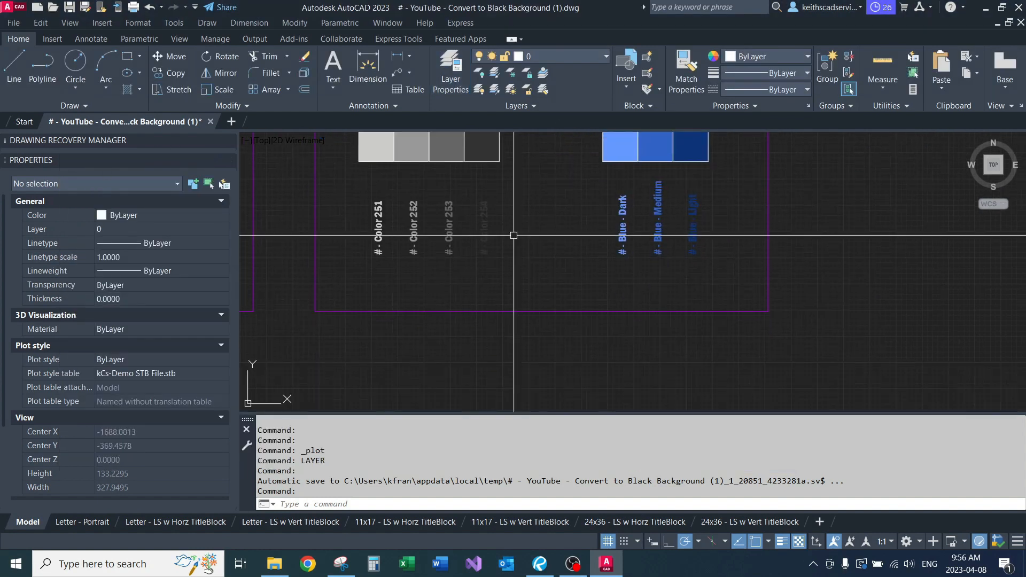
- Draw a horizontal line below the blue layer labels, inside the sheet border
{"action": "type", "text": "l"}
{"action": "key", "text": "Return"}
{"action": "left_click", "coordinate": [691, 283]}
{"action": "left_click", "coordinate": [691, 284]}
{"action": "key", "text": "Return"}
{"action": "key", "text": "Return"}
- Match the properties of the # - Blue - Light swatch onto the new horizontal line
{"action": "type", "text": "matchprop"}
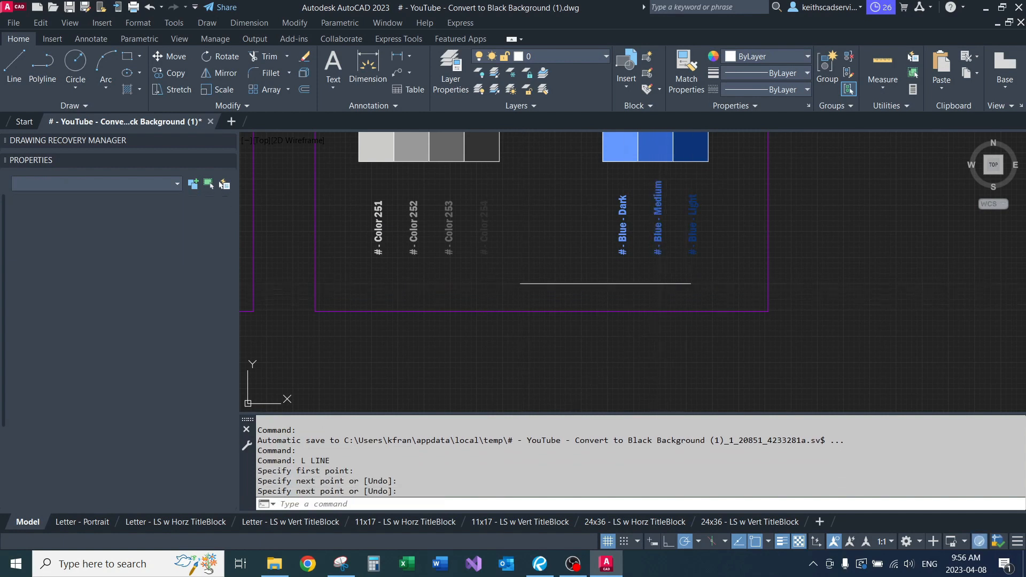
{"action": "key", "text": "Return"}
{"action": "middle_click_drag", "start_coordinate": [666, 197], "coordinate": [655, 223]}
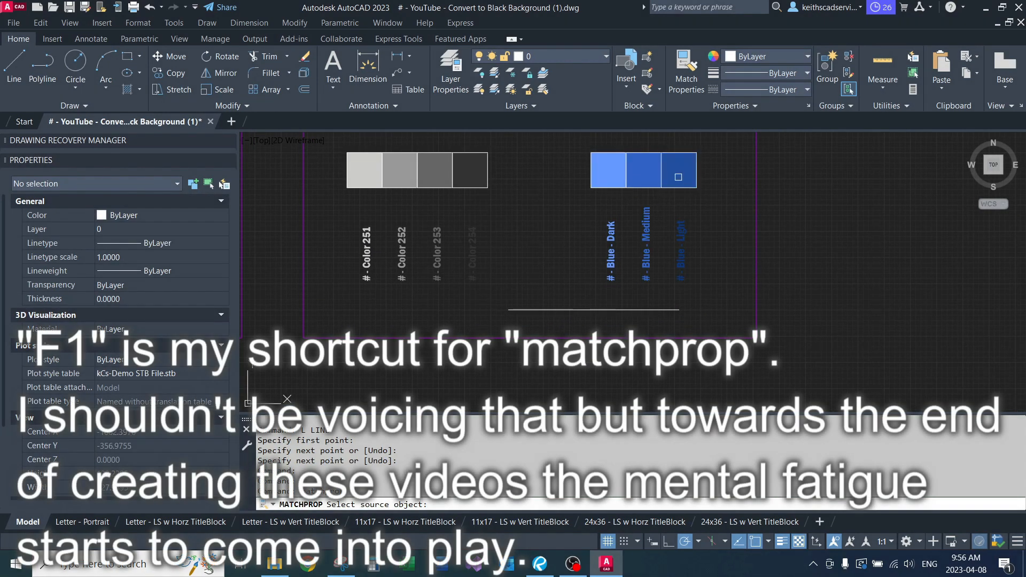
{"action": "left_click", "coordinate": [678, 174]}
{"action": "left_click", "coordinate": [626, 310]}
{"action": "key", "text": "Return"}
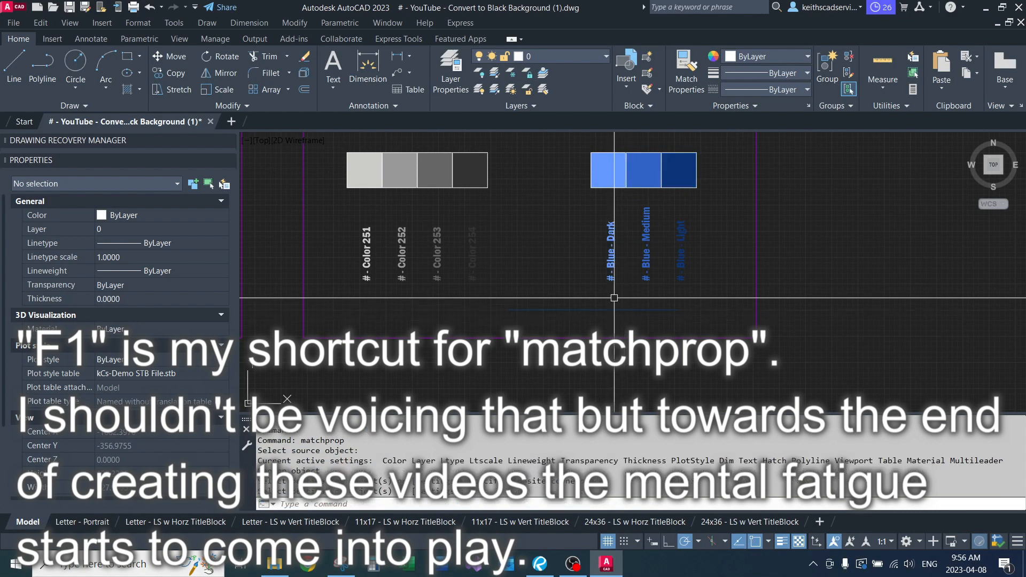
- Move the horizontal line to the # - Blue - Light - Hidden layer and deselect it
{"action": "left_click", "coordinate": [622, 309]}
{"action": "left_click", "coordinate": [156, 227]}
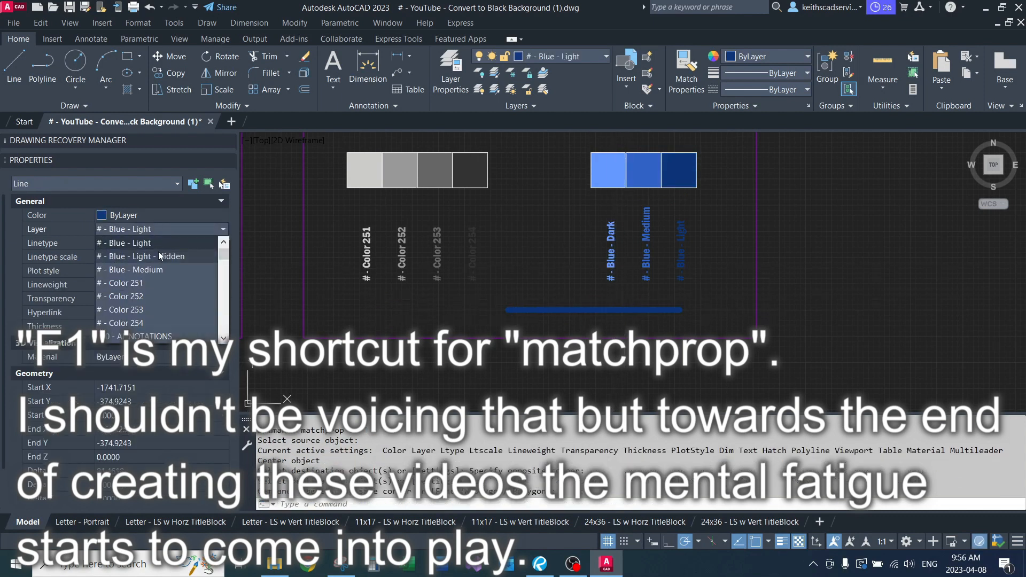
{"action": "left_click", "coordinate": [158, 251]}
{"action": "scroll", "coordinate": [577, 317], "scroll_direction": "up", "scroll_amount": 4}
{"action": "key", "text": "Escape"}
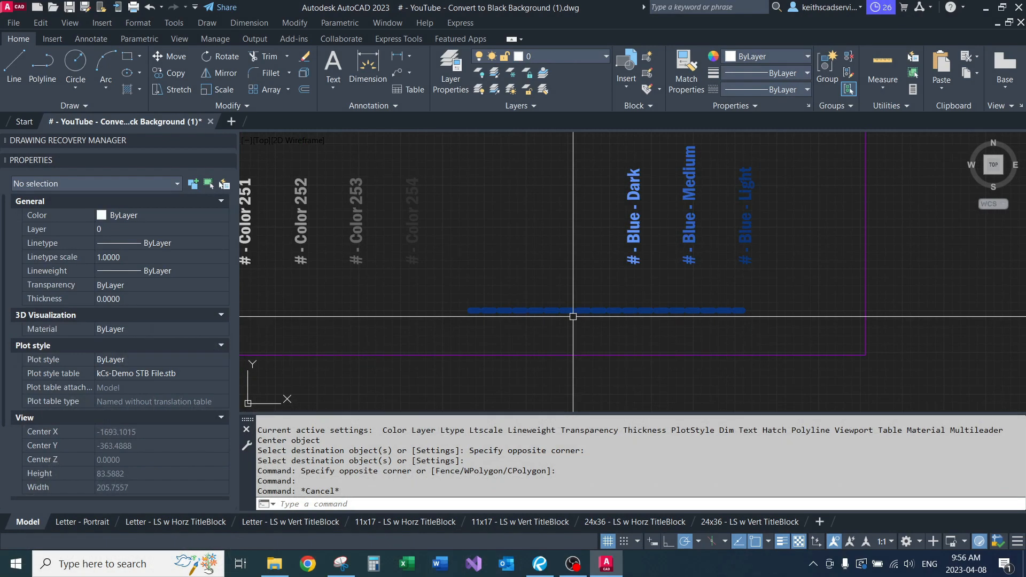
- Examine the hidden line's dash ends up close in the drawing and in a plot preview, and close the preview
{"action": "scroll", "coordinate": [572, 326], "scroll_direction": "down", "scroll_amount": 3}
{"action": "scroll", "coordinate": [571, 325], "scroll_direction": "up", "scroll_amount": 4}
{"action": "scroll", "coordinate": [572, 324], "scroll_direction": "down", "scroll_amount": 3}
{"action": "scroll", "coordinate": [571, 323], "scroll_direction": "up", "scroll_amount": 8}
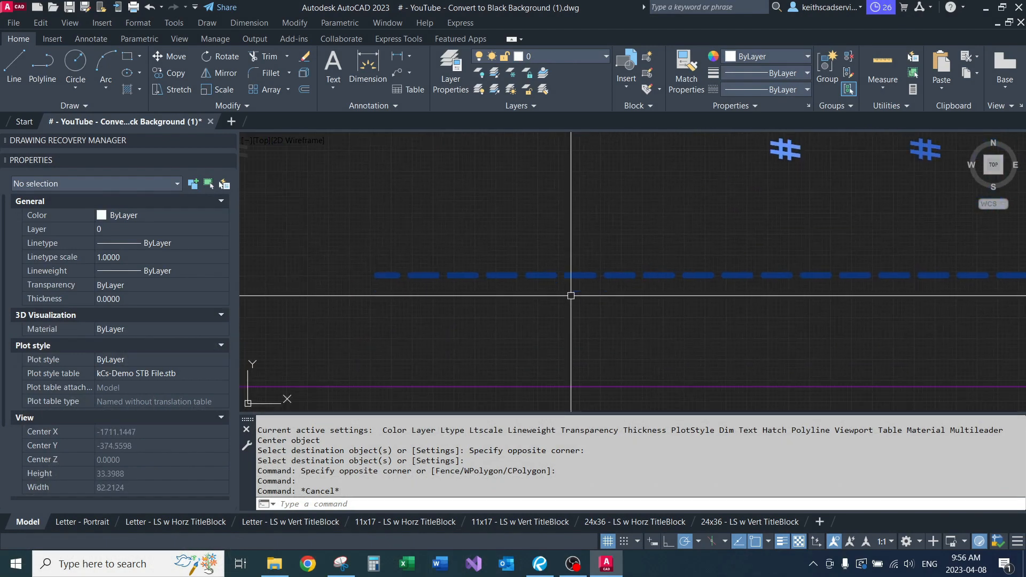
{"action": "scroll", "coordinate": [438, 278], "scroll_direction": "down", "scroll_amount": 2}
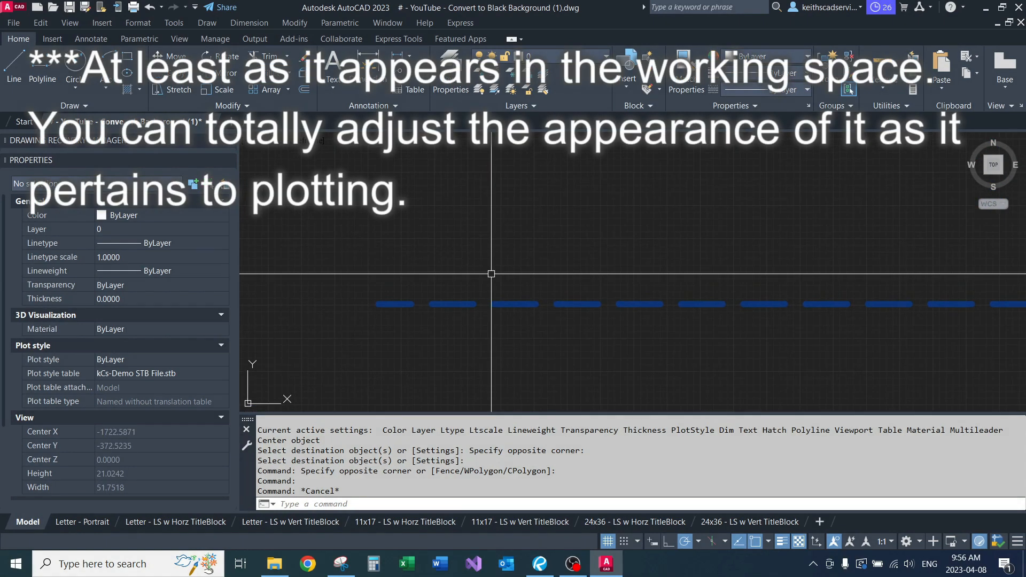
{"action": "type", "text": "PRE"}
{"action": "key", "text": "Return"}
{"action": "scroll", "coordinate": [492, 274], "scroll_direction": "down", "scroll_amount": 3}
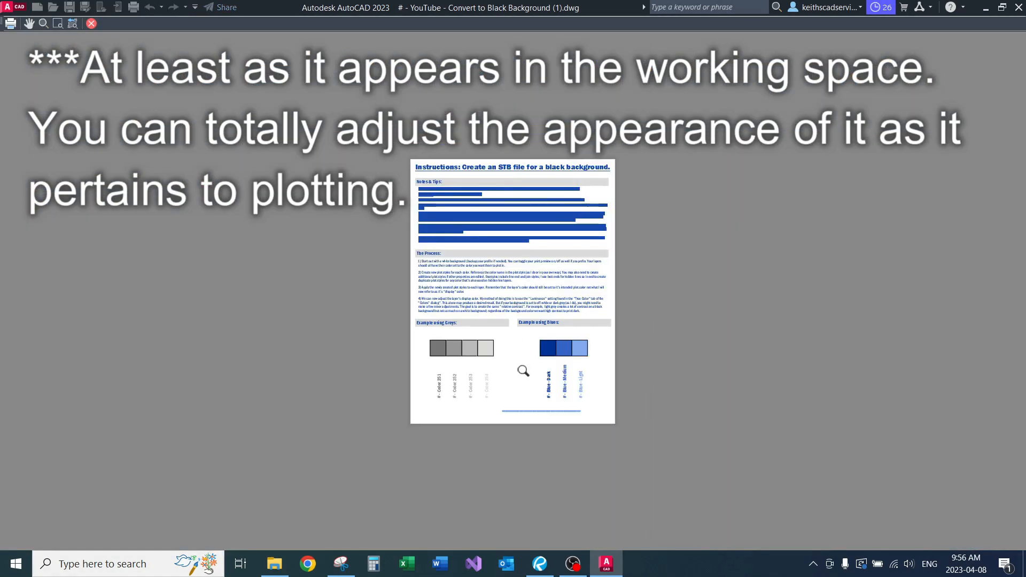
{"action": "scroll", "coordinate": [535, 411], "scroll_direction": "up", "scroll_amount": 7}
{"action": "middle_click_drag", "start_coordinate": [525, 527], "coordinate": [518, 413]}
{"action": "scroll", "coordinate": [523, 419], "scroll_direction": "up", "scroll_amount": 2}
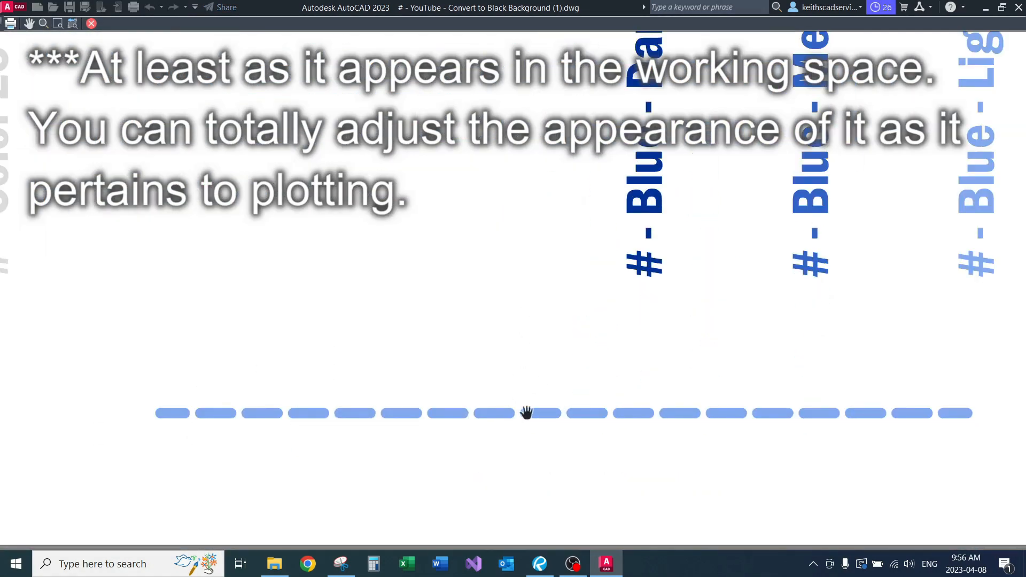
{"action": "scroll", "coordinate": [509, 415], "scroll_direction": "down", "scroll_amount": 5}
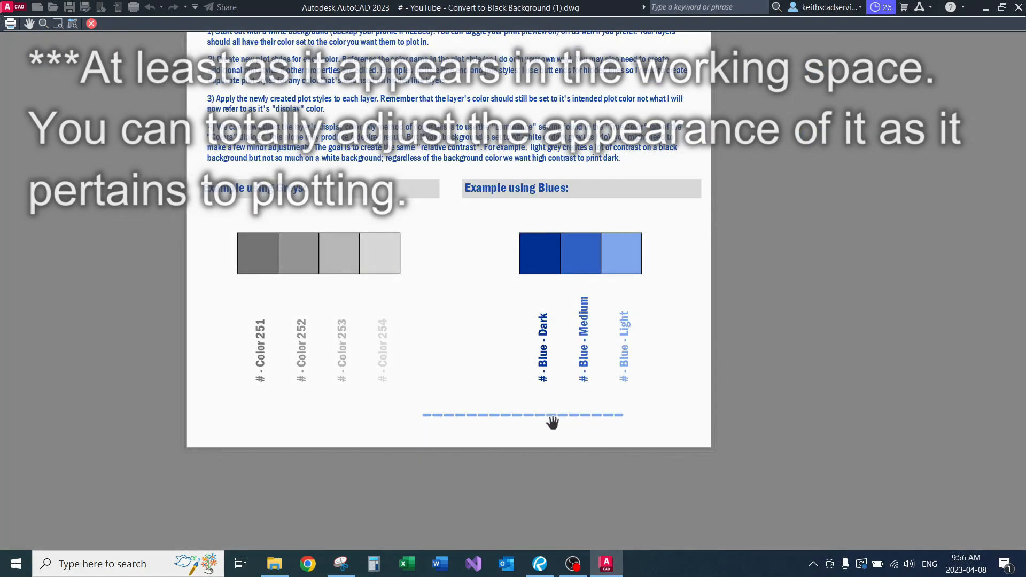
{"action": "key", "text": "Escape"}
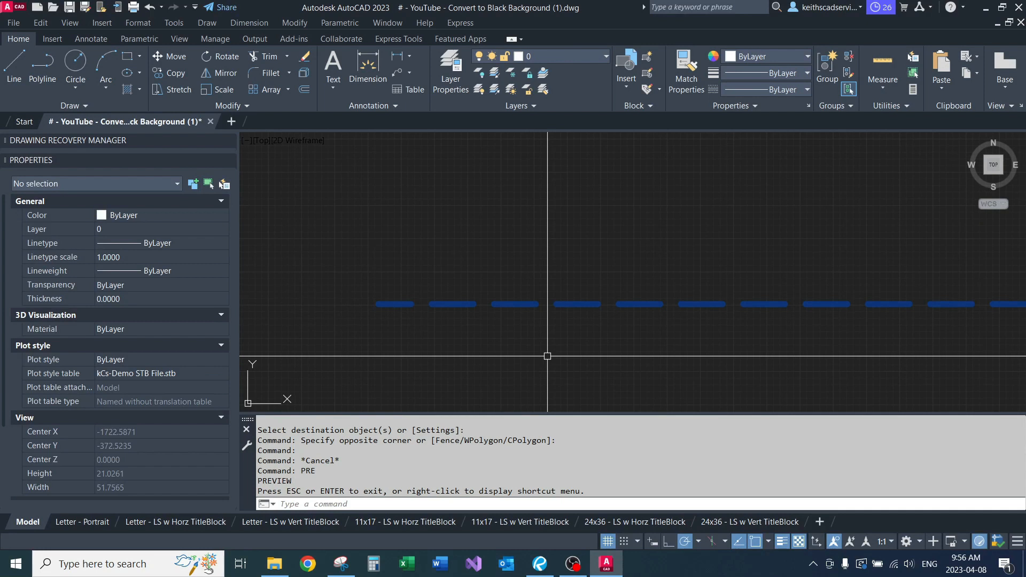
- Set the Light Blue - Hidden plot style's line end style to Butt, save the table, and leave the plot dialog without plotting
{"action": "type", "text": "p"}
{"action": "key", "text": "Escape"}
{"action": "key", "text": "ctrl+p"}
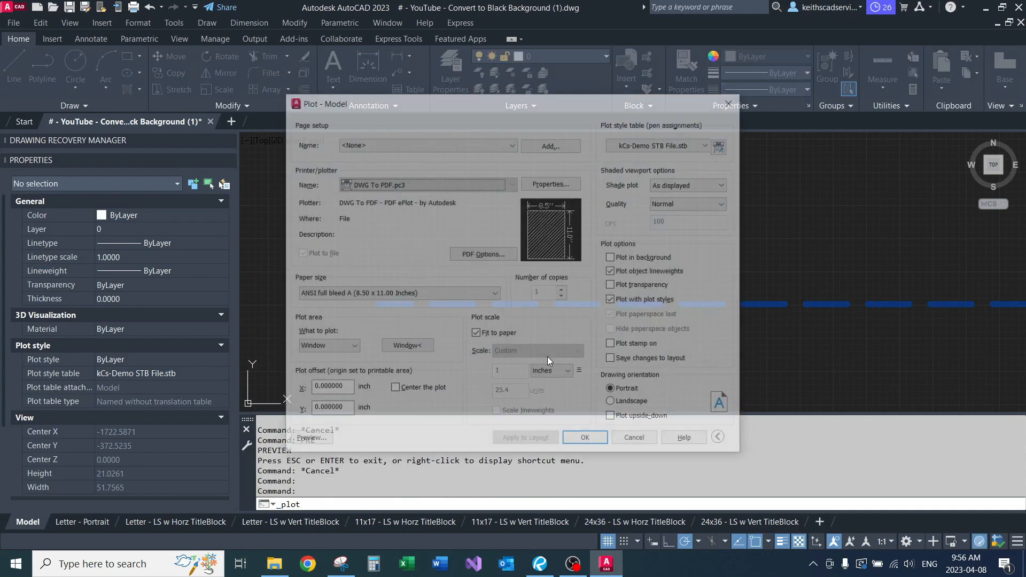
{"action": "left_click", "coordinate": [722, 144]}
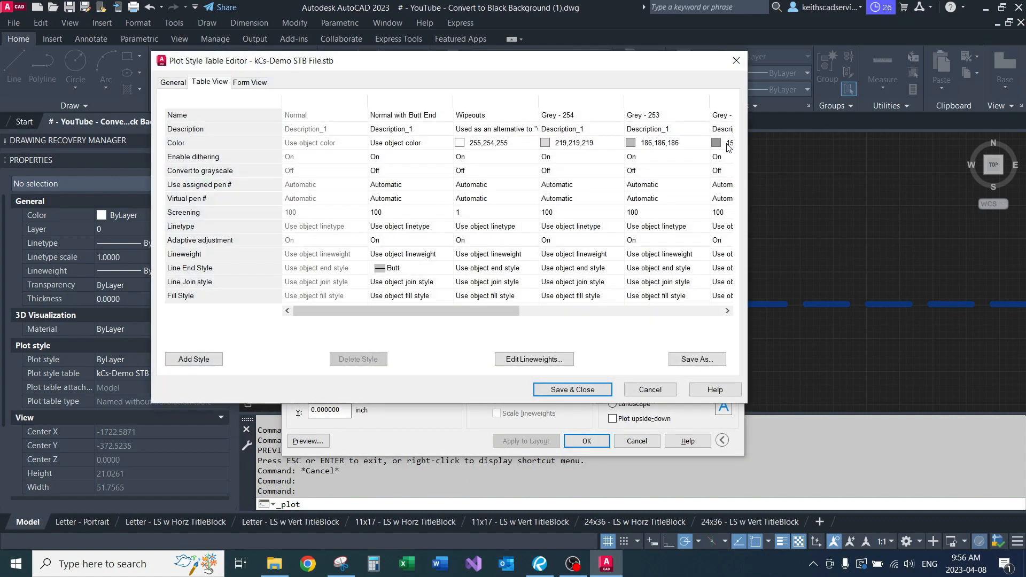
{"action": "left_click_drag", "start_coordinate": [506, 312], "coordinate": [722, 309]}
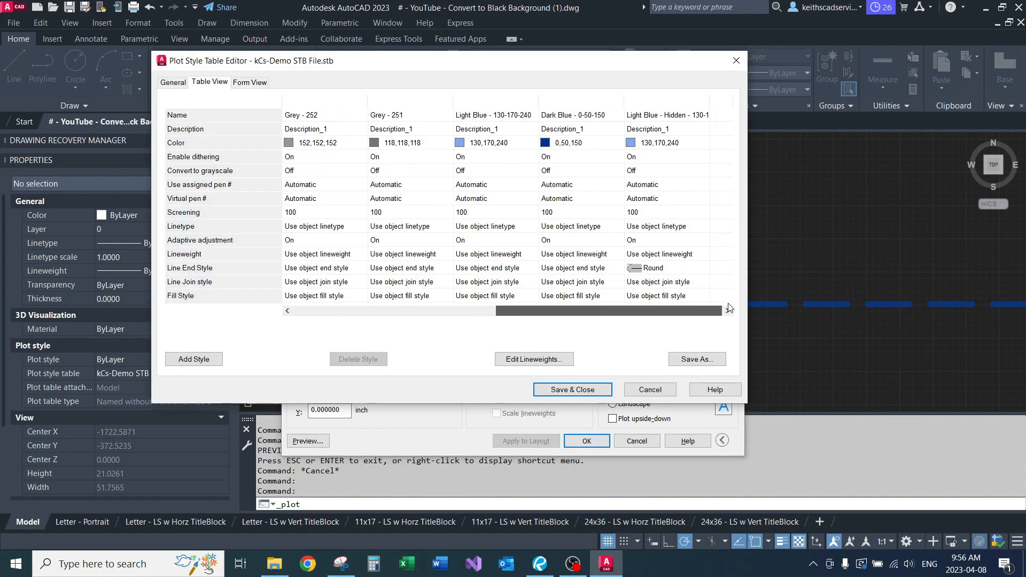
{"action": "left_click", "coordinate": [680, 269]}
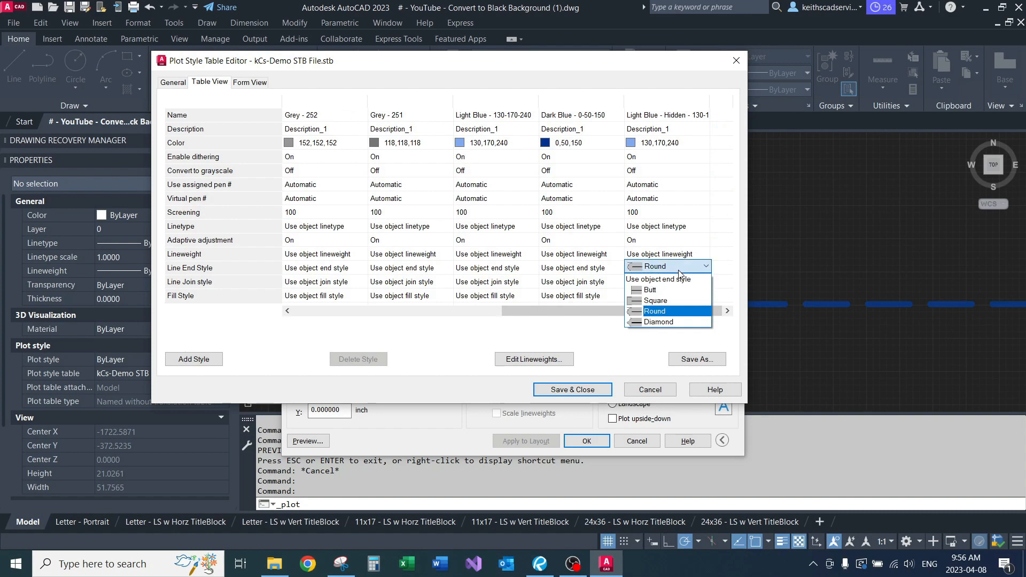
{"action": "left_click", "coordinate": [666, 295]}
{"action": "left_click", "coordinate": [593, 392]}
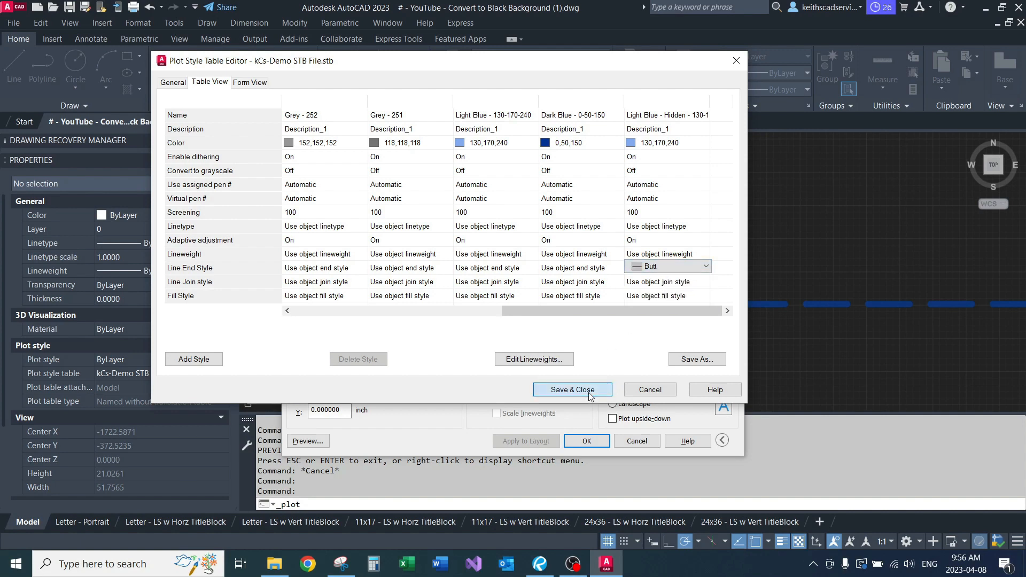
{"action": "left_click", "coordinate": [636, 441]}
- Preview the plot again, examine the hidden line's dash ends and the grey and blue examples, and close the preview
{"action": "type", "text": "PRE"}
{"action": "key", "text": "Return"}
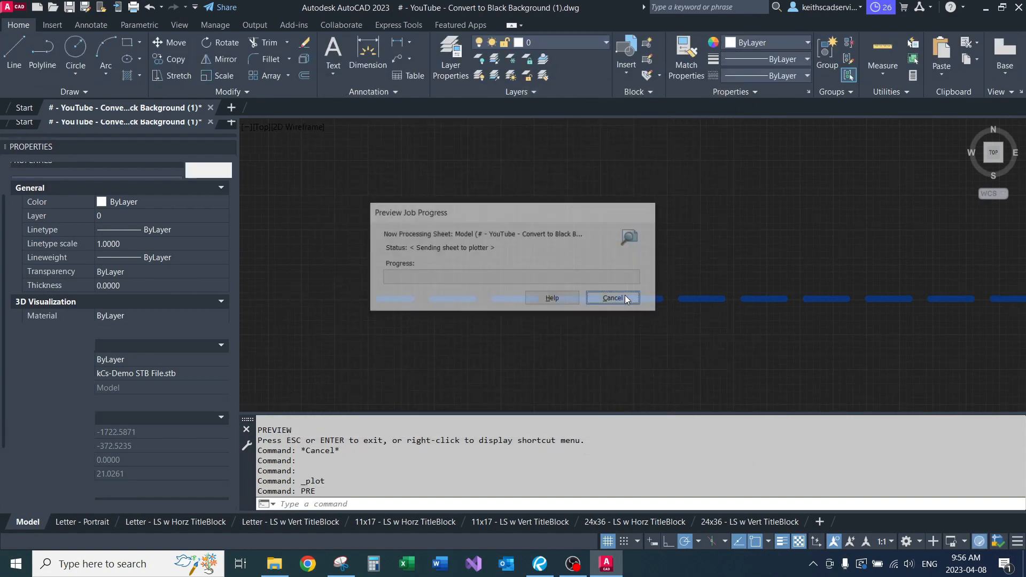
{"action": "scroll", "coordinate": [540, 412], "scroll_direction": "up", "scroll_amount": 8}
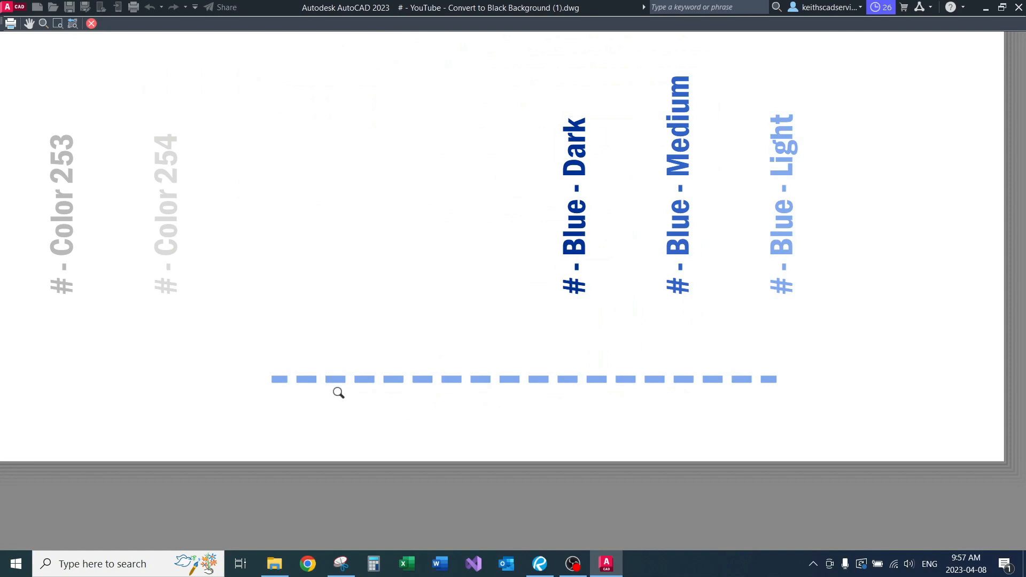
{"action": "middle_click_drag", "start_coordinate": [616, 389], "coordinate": [683, 414]}
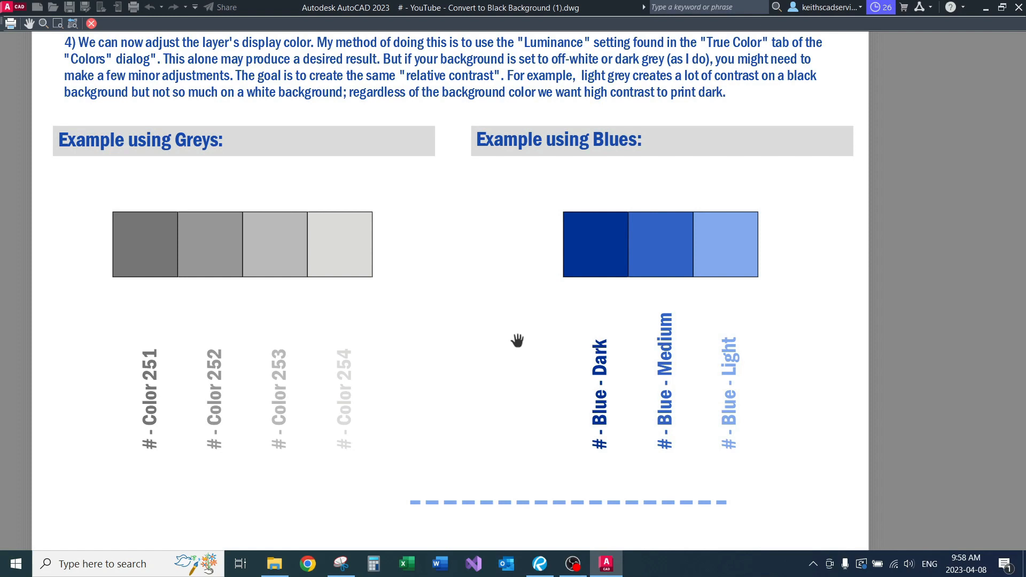
{"action": "scroll", "coordinate": [517, 340], "scroll_direction": "down", "scroll_amount": 5}
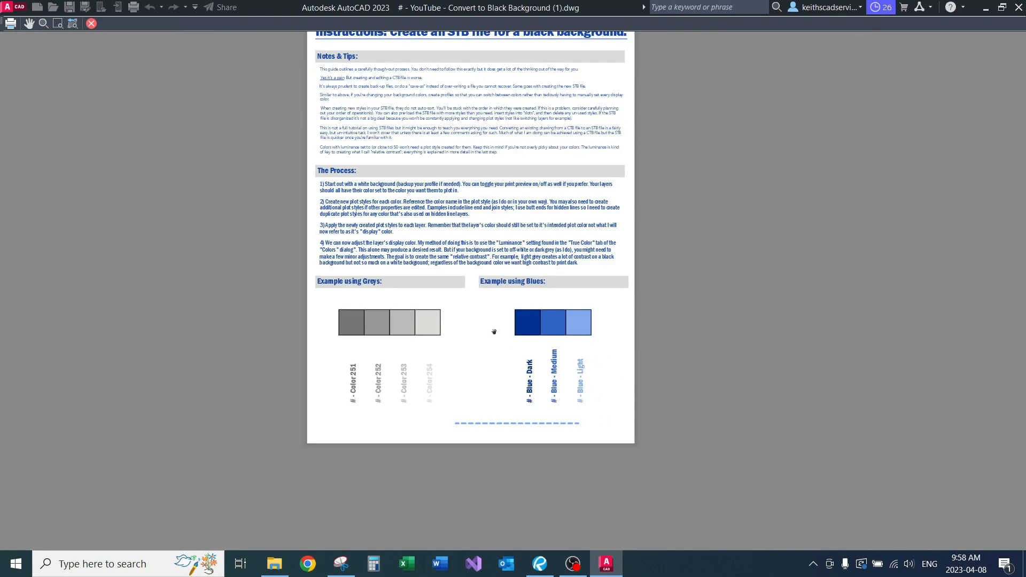
{"action": "scroll", "coordinate": [502, 268], "scroll_direction": "up", "scroll_amount": 4}
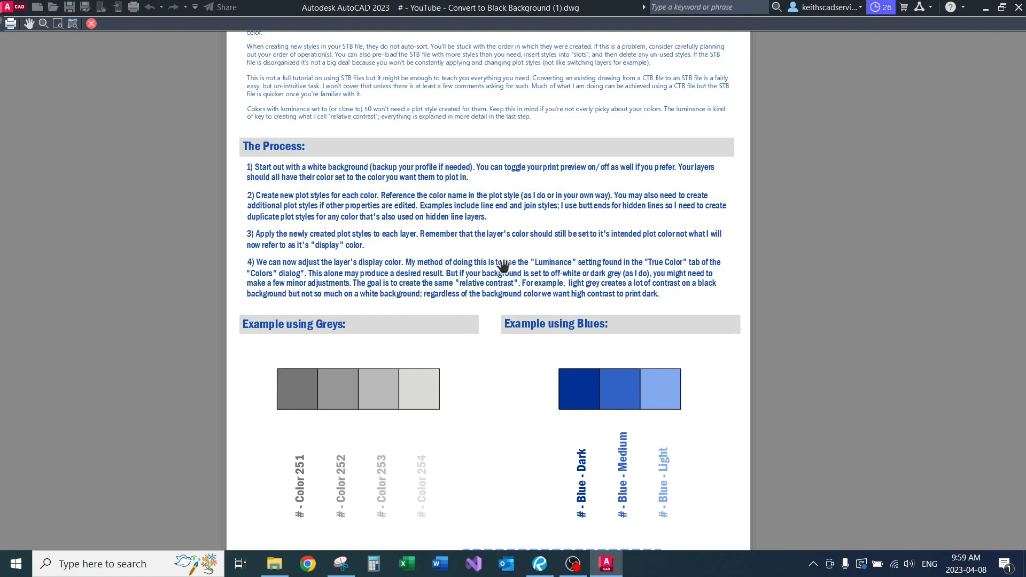
{"action": "key", "text": "Escape"}
- Open kCs-Demo STB File.stb from the plot settings, review its existing styles, and add a new plot style
{"action": "scroll", "coordinate": [543, 279], "scroll_direction": "down", "scroll_amount": 5}
{"action": "scroll", "coordinate": [543, 280], "scroll_direction": "up", "scroll_amount": 1}
{"action": "middle_click_drag", "start_coordinate": [538, 314], "coordinate": [538, 279]}
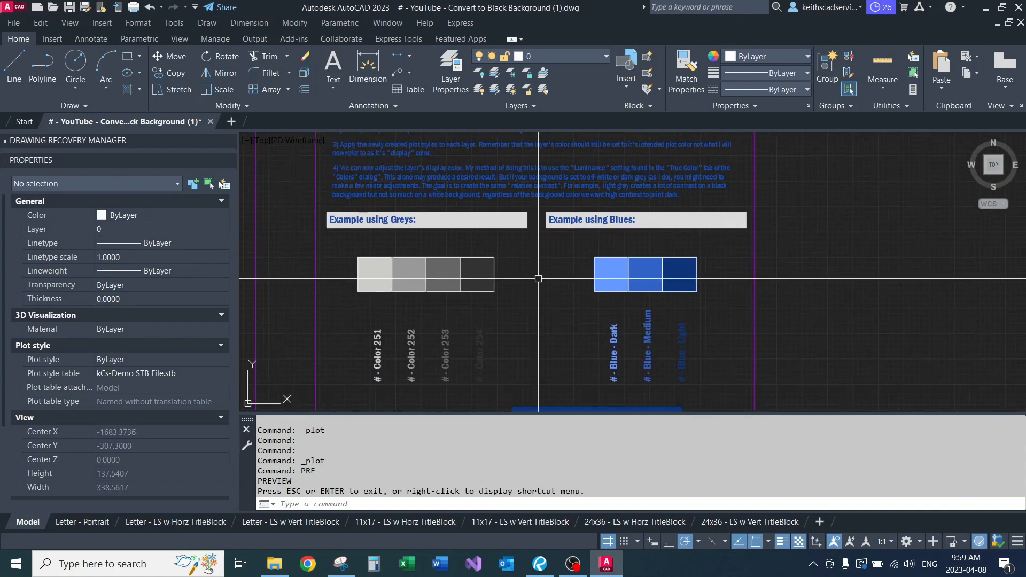
{"action": "key", "text": "ctrl+p"}
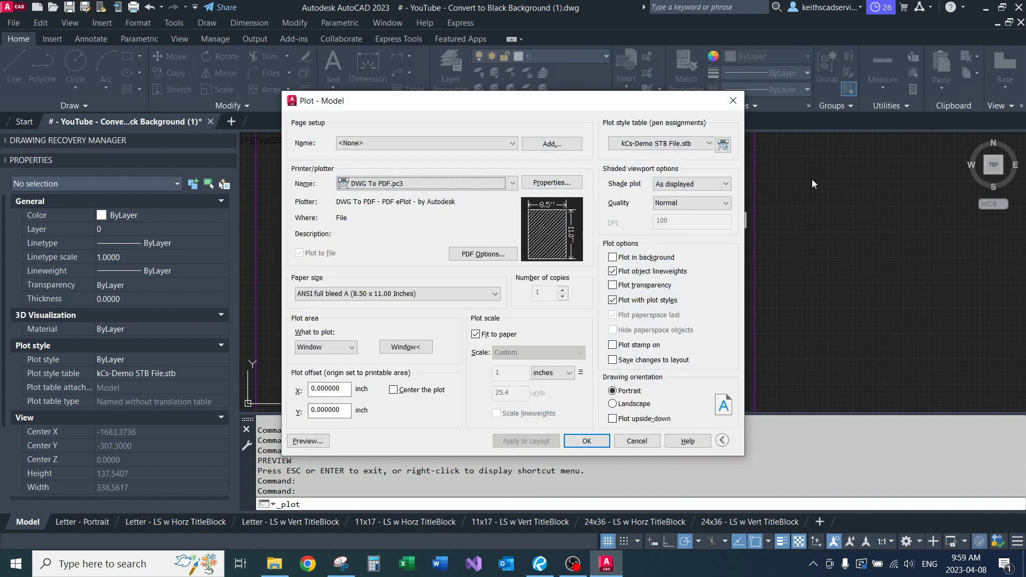
{"action": "left_click", "coordinate": [726, 144]}
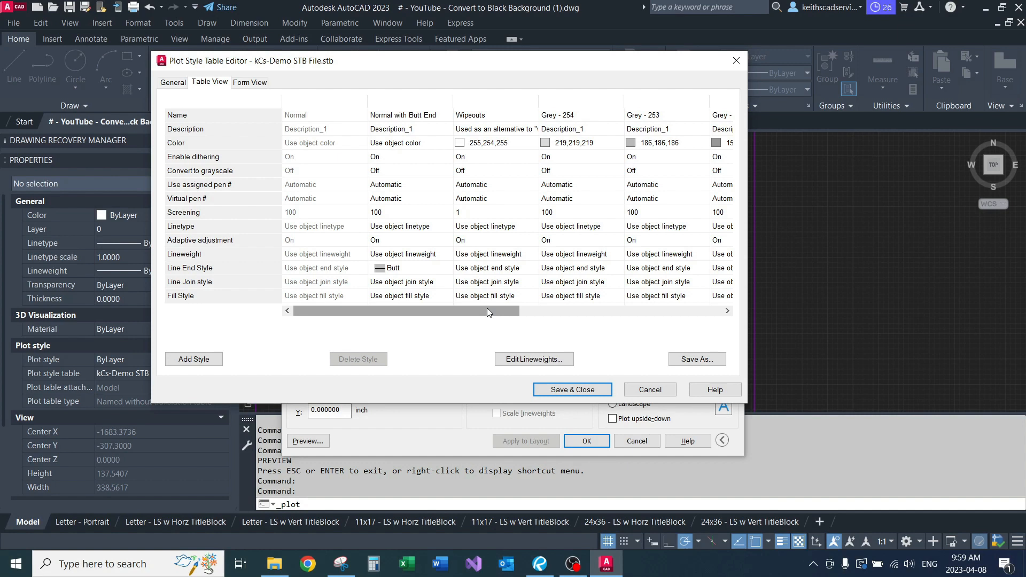
{"action": "left_click_drag", "start_coordinate": [487, 312], "coordinate": [712, 314]}
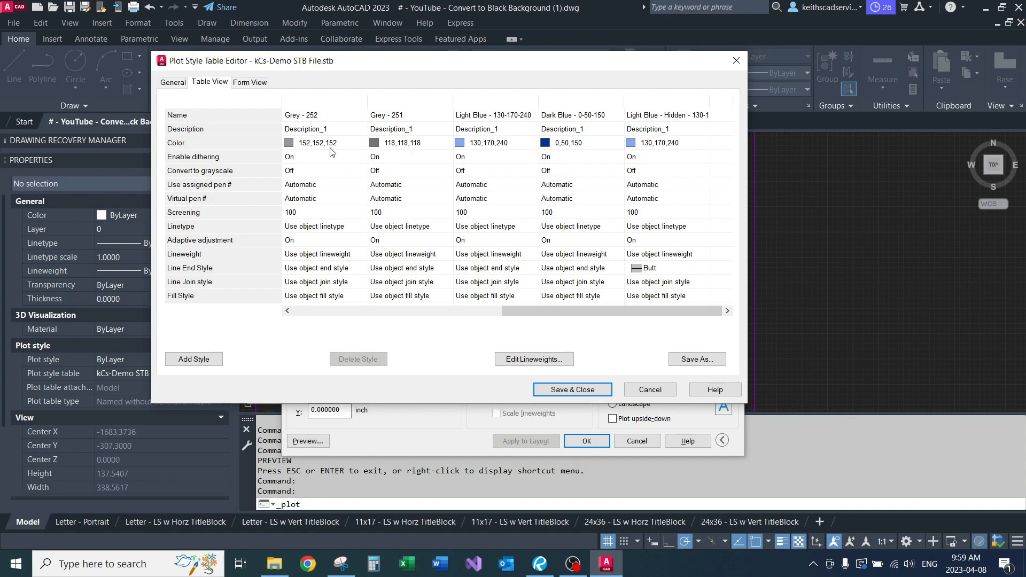
{"action": "left_click_drag", "start_coordinate": [601, 313], "coordinate": [627, 313]}
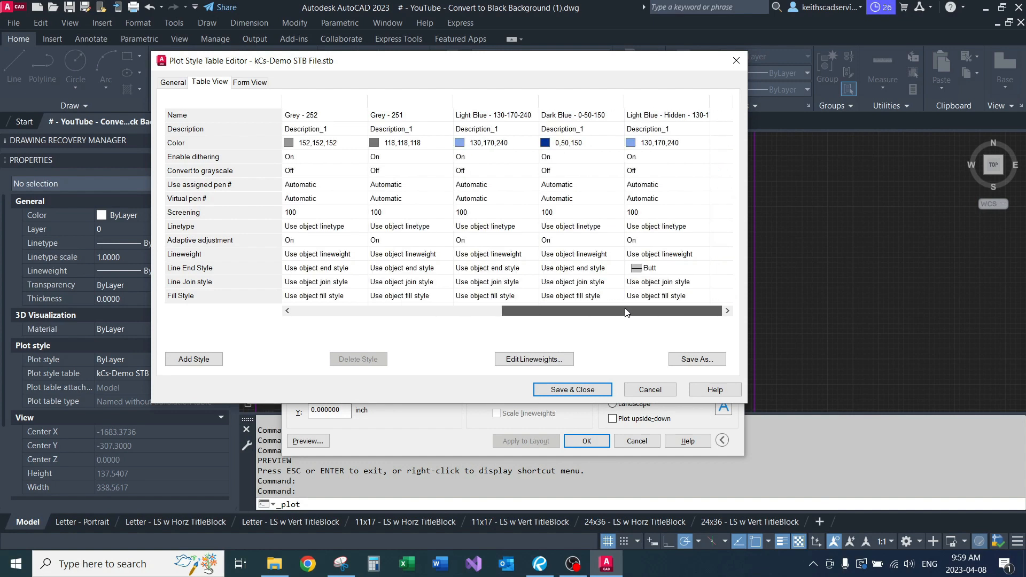
{"action": "left_click", "coordinate": [203, 364]}
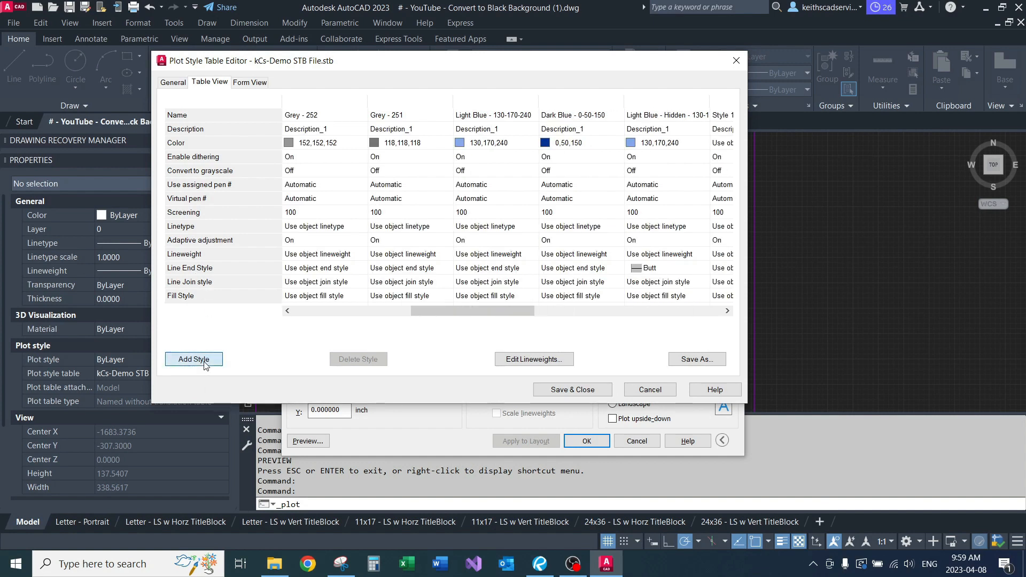
- Review the columns of newly added plot styles in the table, from Style 13 to Style 19, and return to the grey styles
{"action": "left_click_drag", "start_coordinate": [440, 311], "coordinate": [590, 303]}
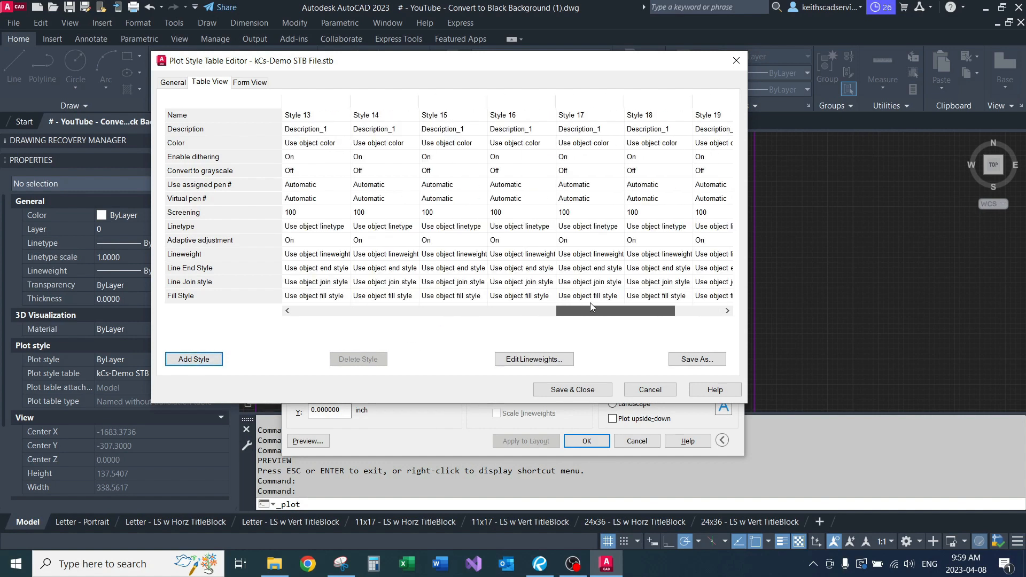
{"action": "left_click", "coordinate": [441, 101]}
{"action": "left_click", "coordinate": [538, 101]}
{"action": "left_click", "coordinate": [578, 101]}
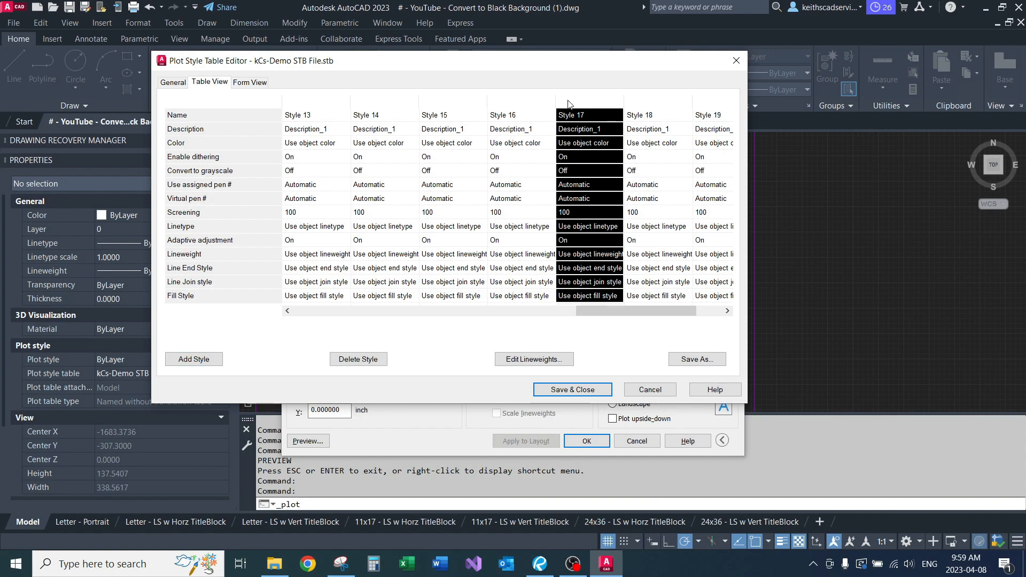
{"action": "left_click", "coordinate": [377, 100]}
{"action": "left_click", "coordinate": [328, 101]}
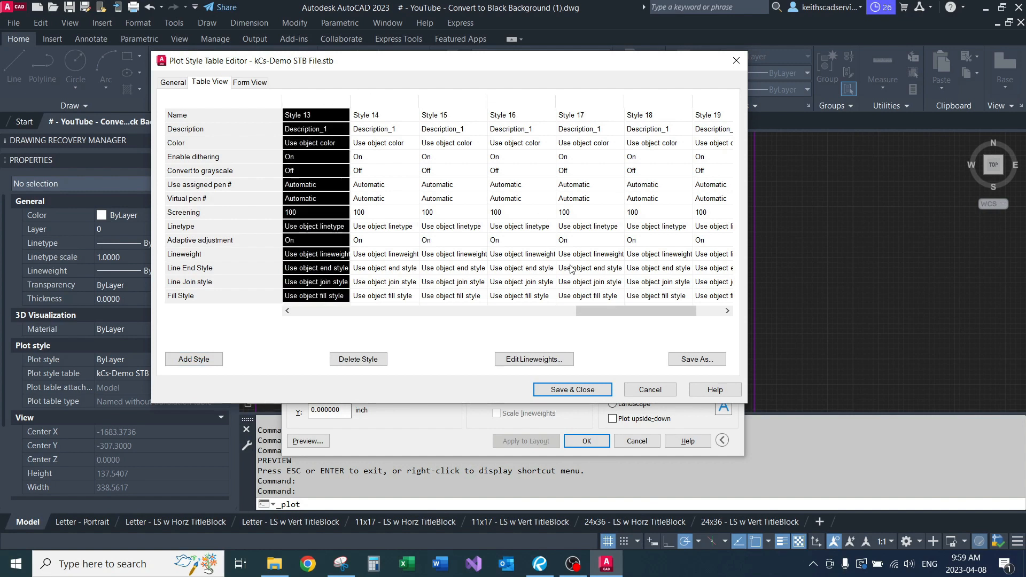
{"action": "left_click_drag", "start_coordinate": [611, 309], "coordinate": [391, 301]}
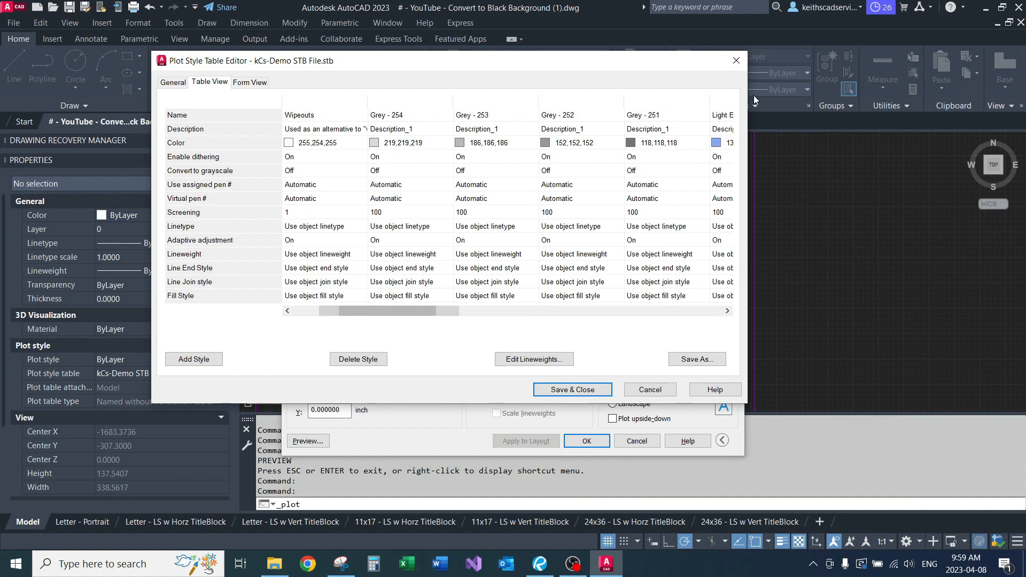
- Close the plot style table without saving the added styles, and leave the plot dialog without plotting
{"action": "left_click", "coordinate": [736, 60]}
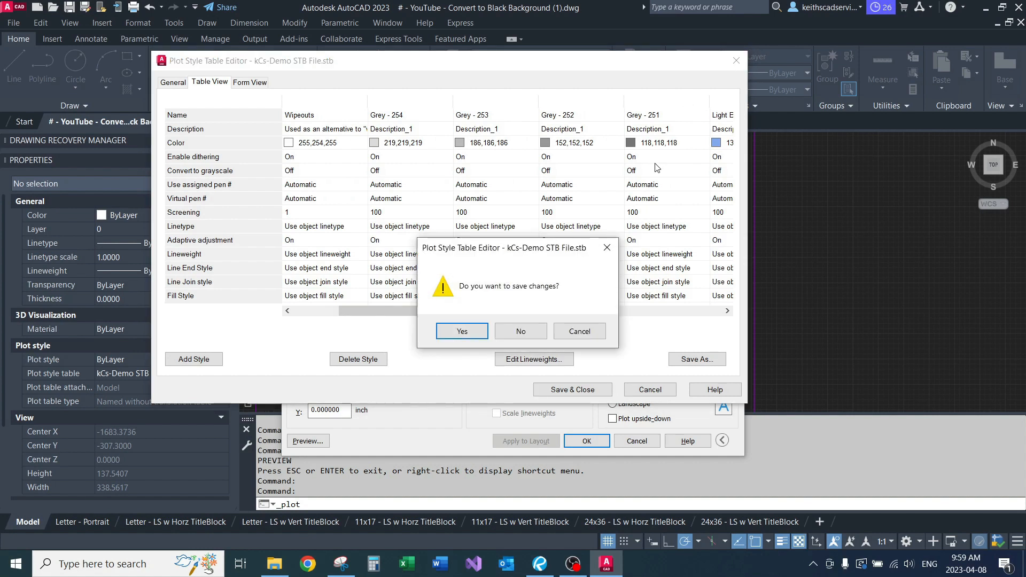
{"action": "left_click", "coordinate": [527, 330]}
{"action": "left_click", "coordinate": [637, 441]}
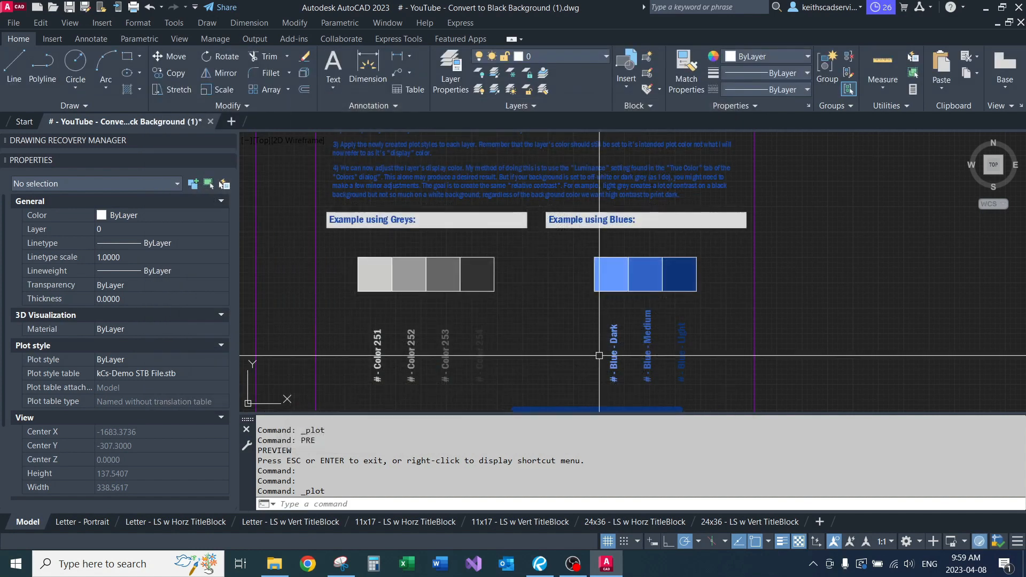
- Open the layer properties, view the plot styles selectable for the # - Blue - Light - Hidden layer, and close the selection without changing it
{"action": "type", "text": "layer"}
{"action": "key", "text": "Return"}
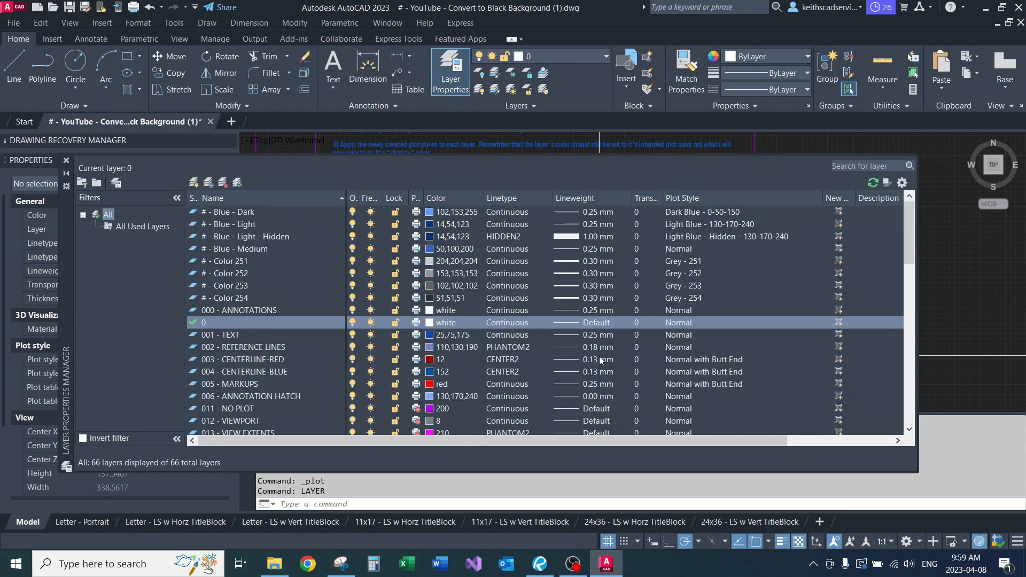
{"action": "left_click", "coordinate": [755, 236]}
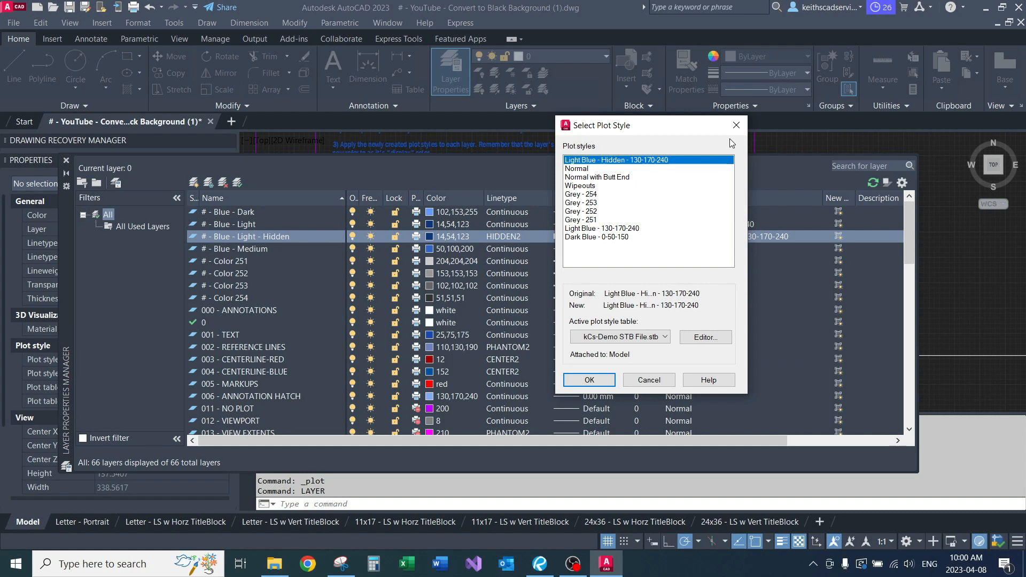
{"action": "left_click", "coordinate": [736, 125]}
- Examine the plot styles assigned throughout the full layer list, and close the layer properties
{"action": "scroll", "coordinate": [702, 317], "scroll_direction": "down", "scroll_amount": 5}
{"action": "scroll", "coordinate": [310, 354], "scroll_direction": "down", "scroll_amount": 5}
{"action": "left_click", "coordinate": [255, 337]}
{"action": "scroll", "coordinate": [254, 338], "scroll_direction": "up", "scroll_amount": 10}
{"action": "scroll", "coordinate": [237, 311], "scroll_direction": "down", "scroll_amount": 10}
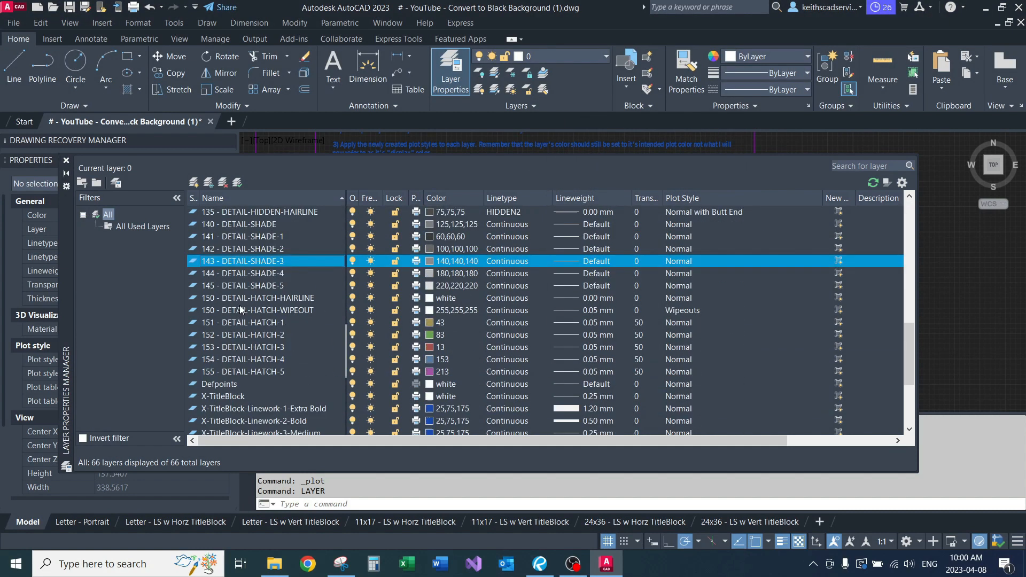
{"action": "scroll", "coordinate": [284, 356], "scroll_direction": "down", "scroll_amount": 4}
{"action": "scroll", "coordinate": [274, 360], "scroll_direction": "up", "scroll_amount": 15}
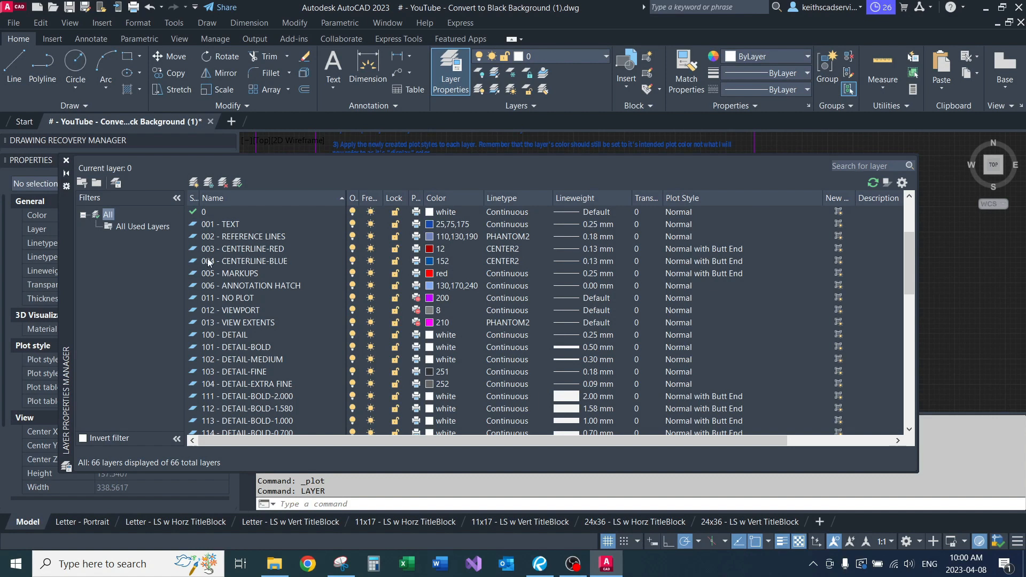
{"action": "left_click", "coordinate": [67, 163]}
- Erase the thick hidden-line sample below the blue swatch labels
{"action": "scroll", "coordinate": [487, 320], "scroll_direction": "down", "scroll_amount": 3}
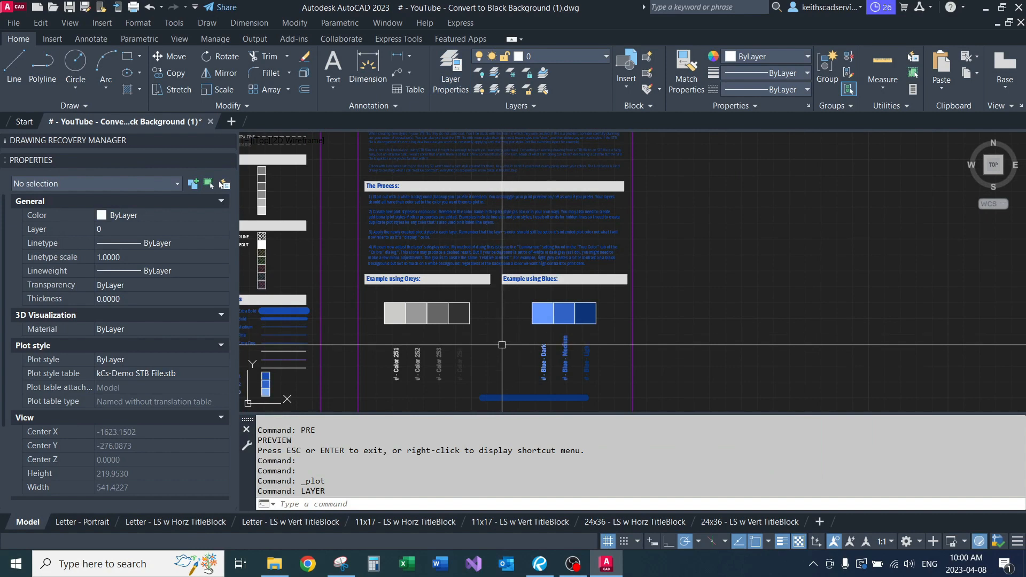
{"action": "scroll", "coordinate": [481, 377], "scroll_direction": "up", "scroll_amount": 4}
{"action": "scroll", "coordinate": [535, 288], "scroll_direction": "down", "scroll_amount": 2}
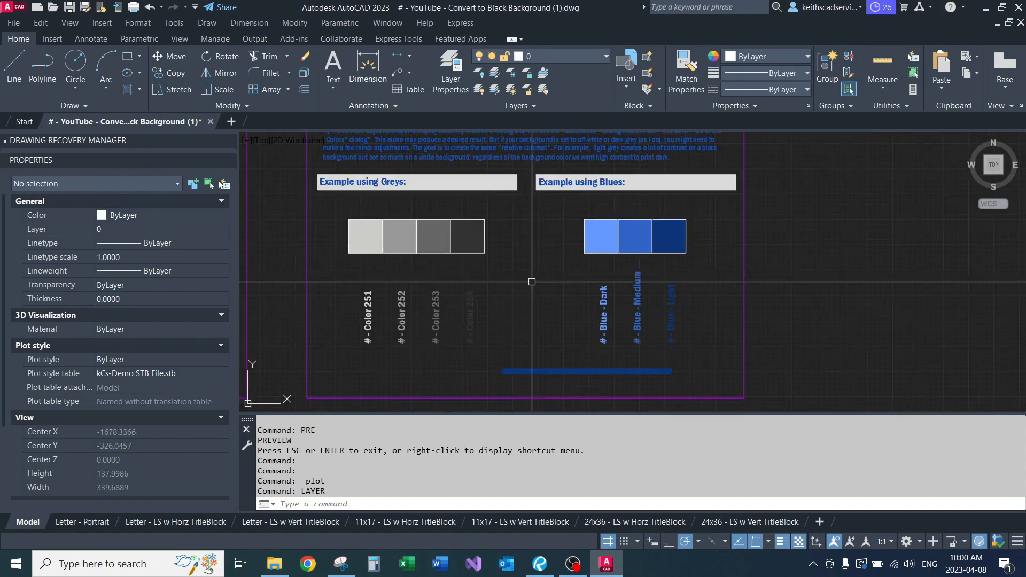
{"action": "middle_click_drag", "start_coordinate": [534, 342], "coordinate": [534, 286]}
{"action": "left_click", "coordinate": [537, 315]}
{"action": "type", "text": "e"}
{"action": "key", "text": "Return"}
{"action": "middle_click_drag", "start_coordinate": [553, 228], "coordinate": [556, 290]}
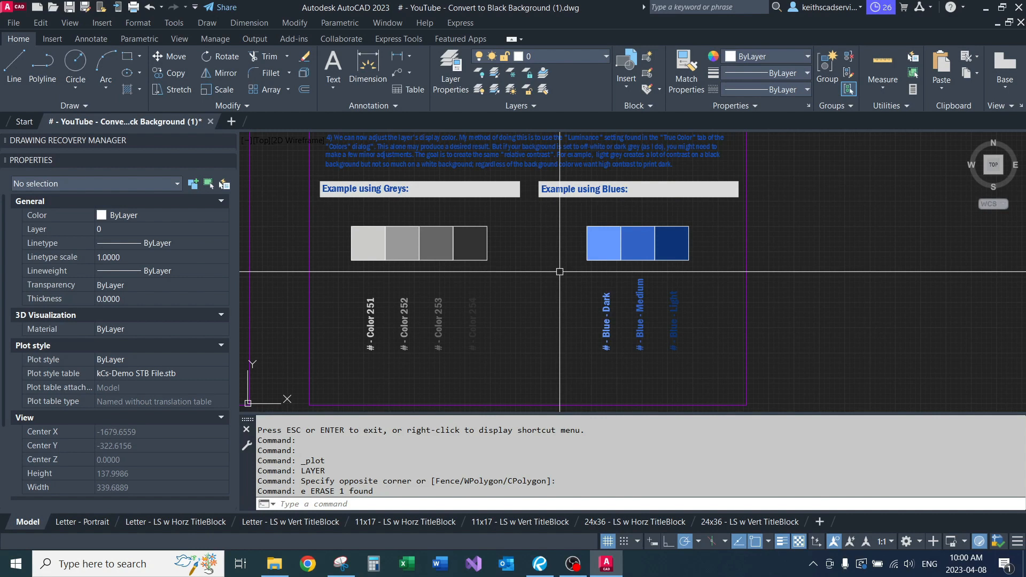
{"action": "scroll", "coordinate": [559, 273], "scroll_direction": "up", "scroll_amount": 3}
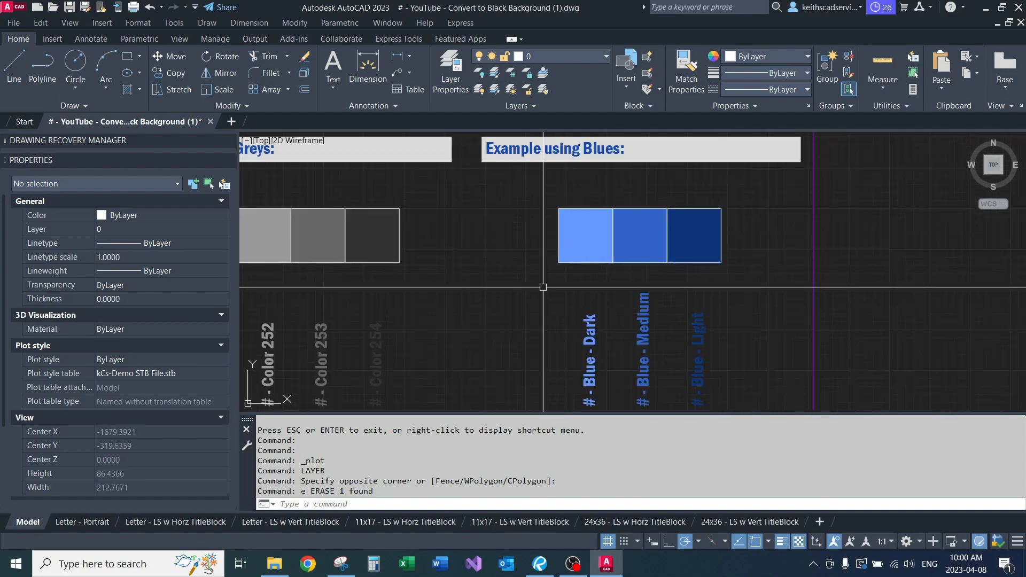
{"action": "scroll", "coordinate": [543, 287], "scroll_direction": "down", "scroll_amount": 2}
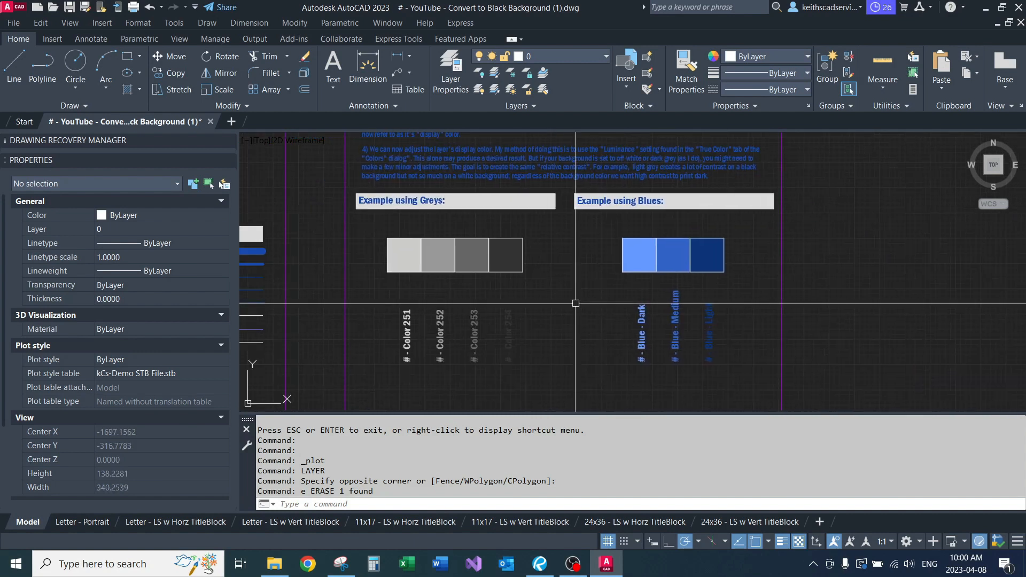